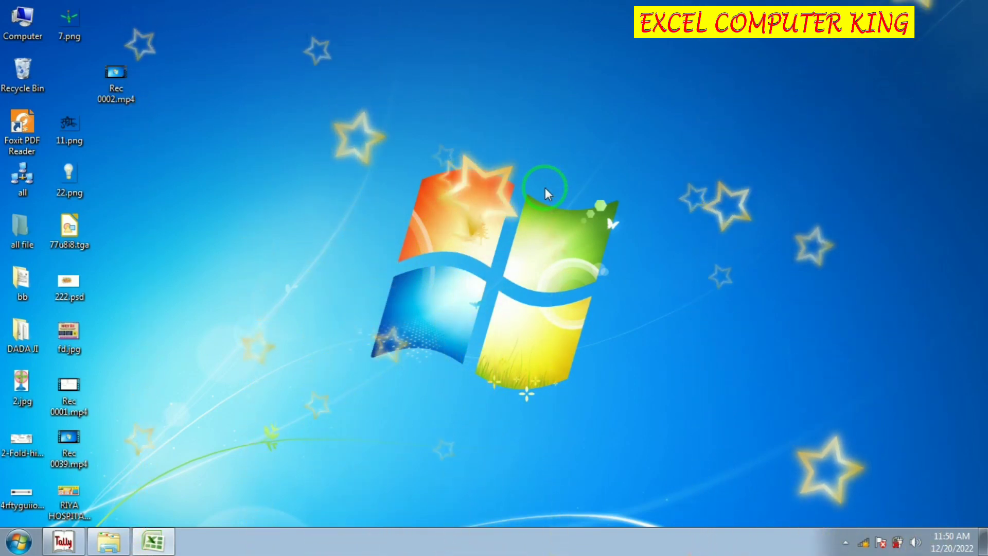
# - Launch Microsoft Office Word 2007 from the Start menu's Microsoft Office folder
pyautogui.press('super')
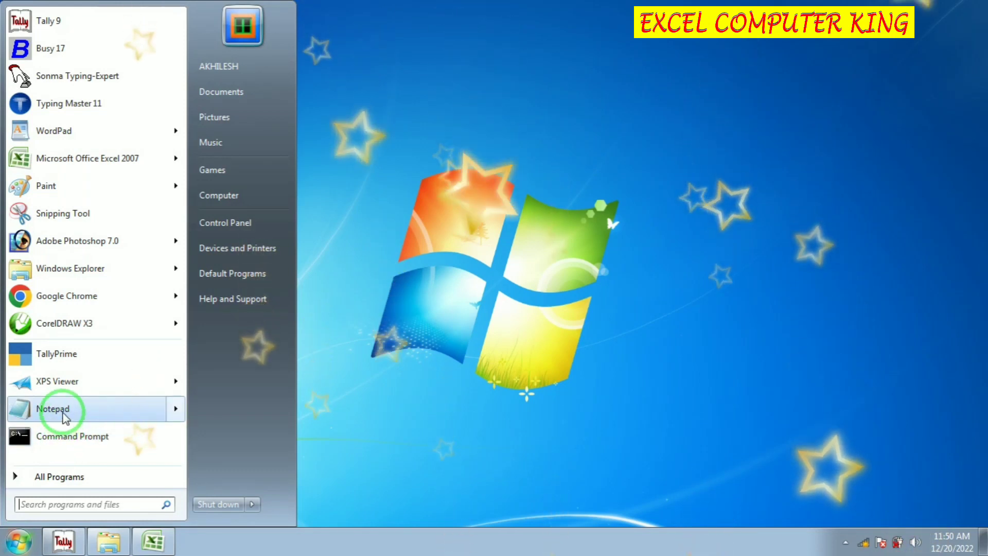
pyautogui.moveTo(53, 409)
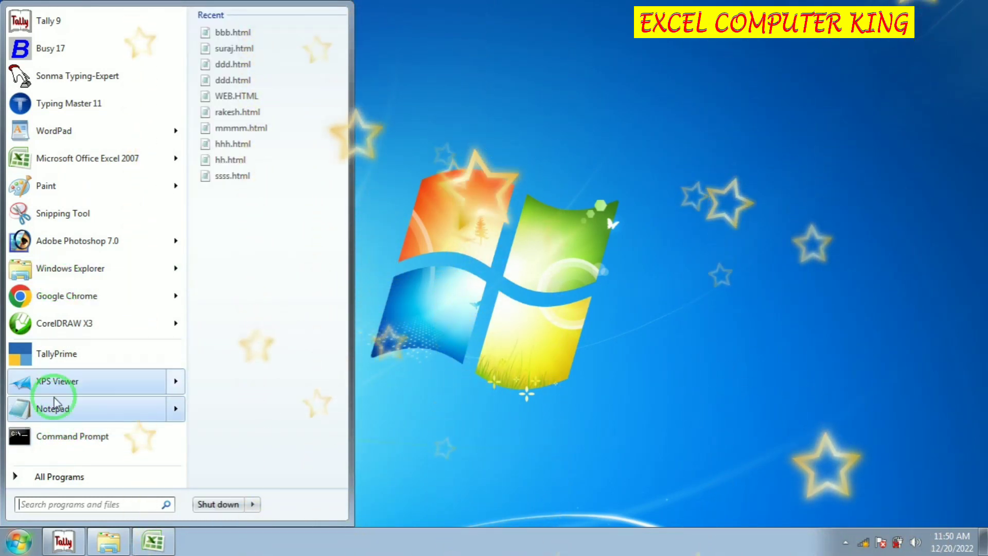
pyautogui.click(56, 478)
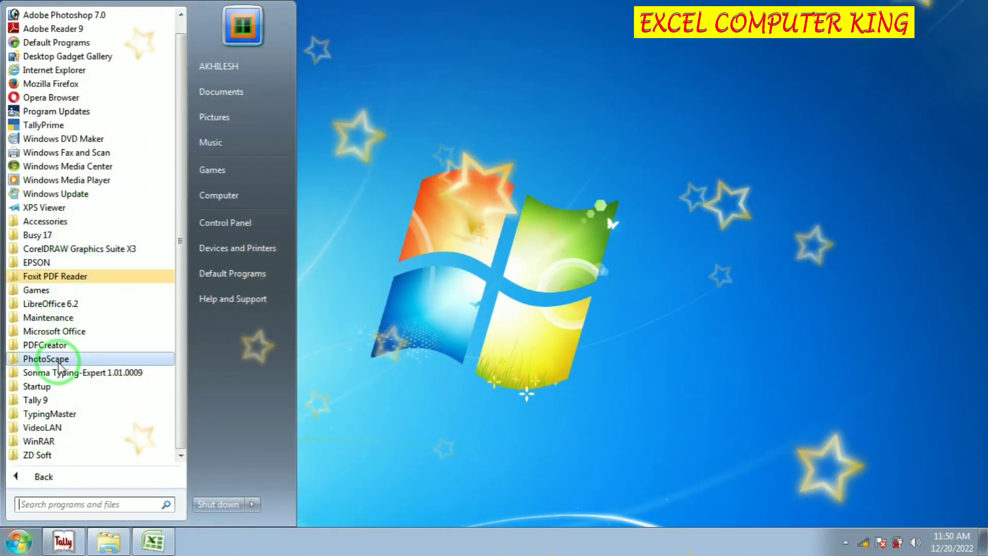
pyautogui.click(77, 331)
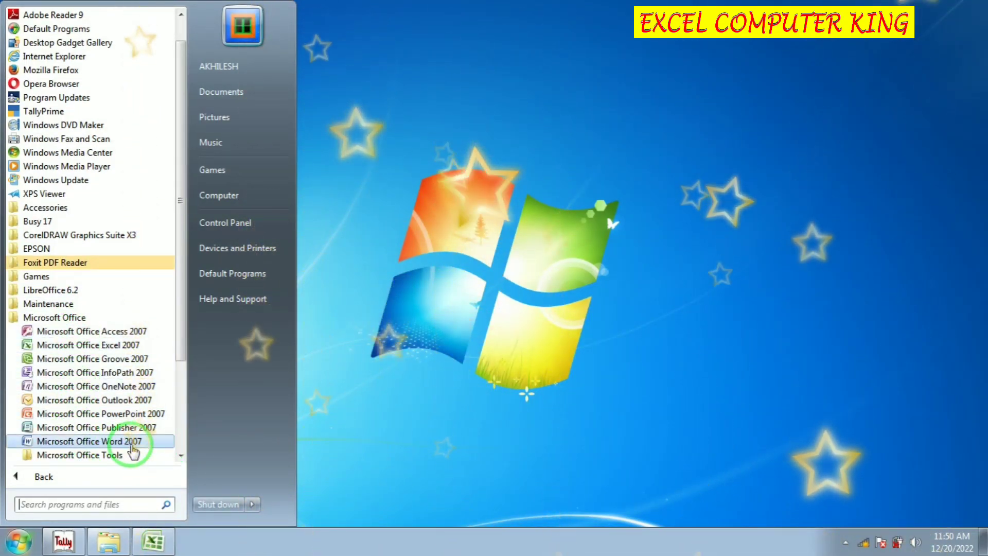
pyautogui.click(126, 446)
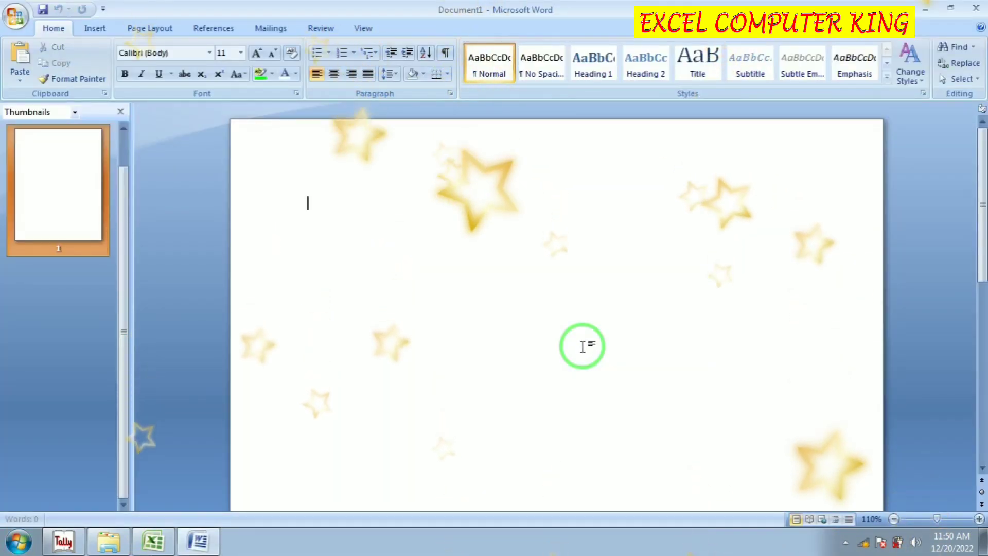
# - Draw a wide rectangle across the lower half of the page
pyautogui.click(95, 28)
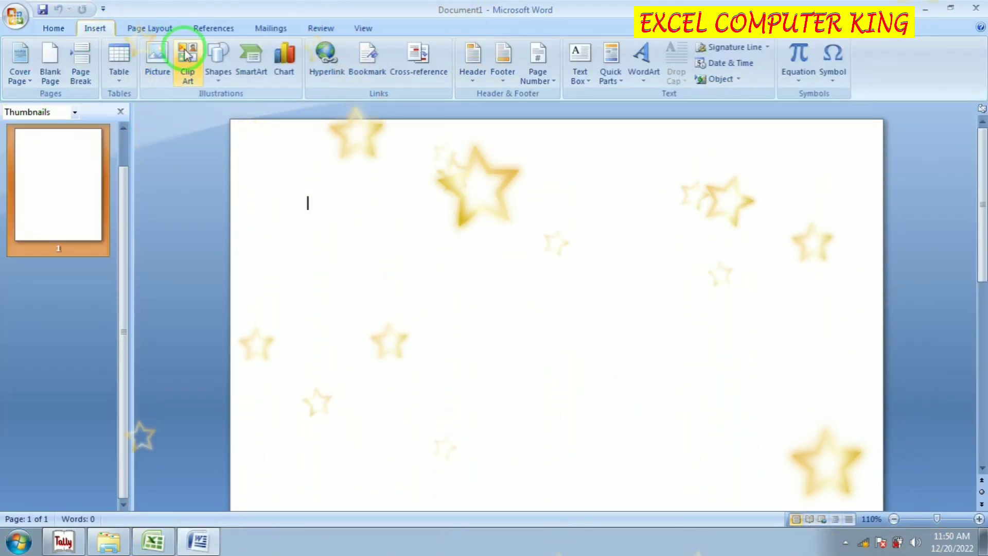
pyautogui.click(218, 82)
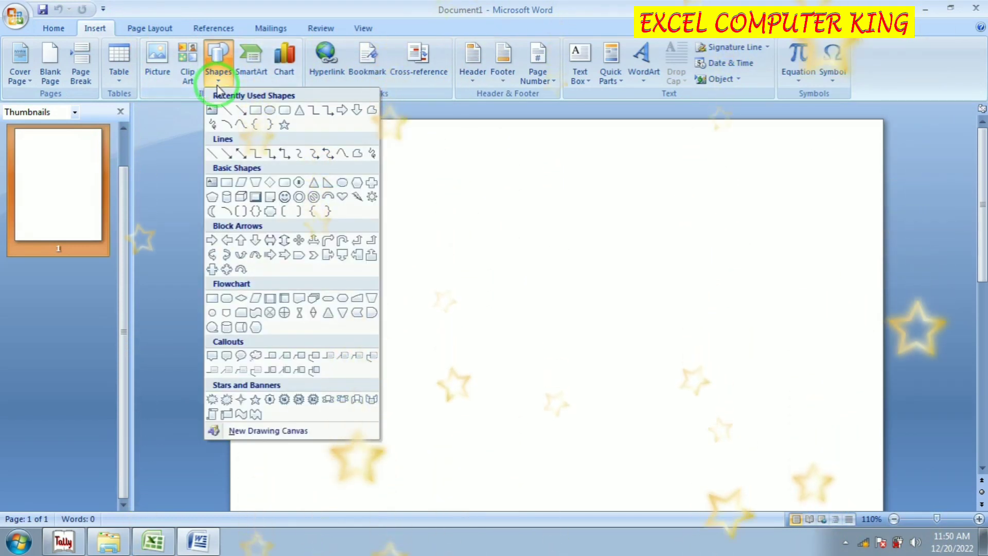
pyautogui.click(257, 110)
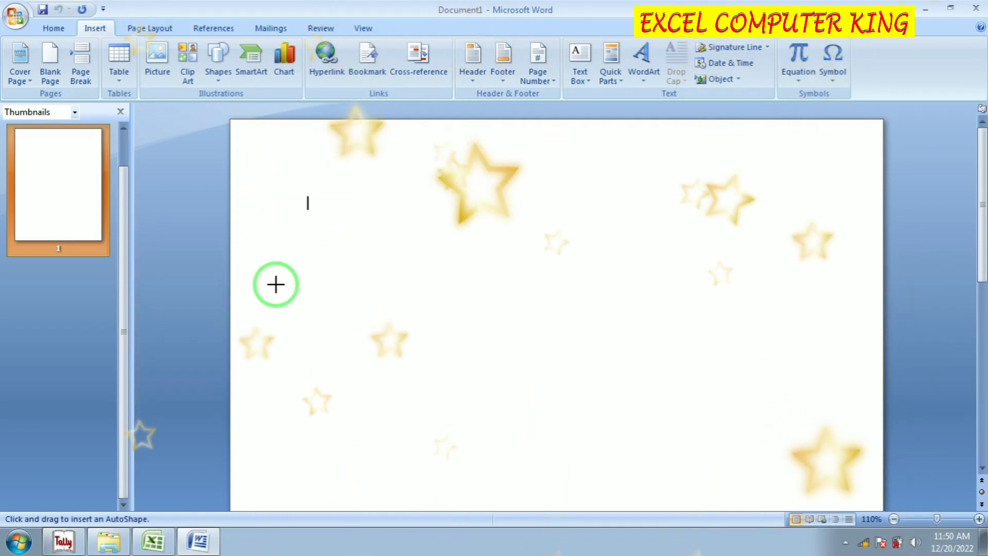
pyautogui.moveTo(242, 298); pyautogui.dragTo(878, 498)
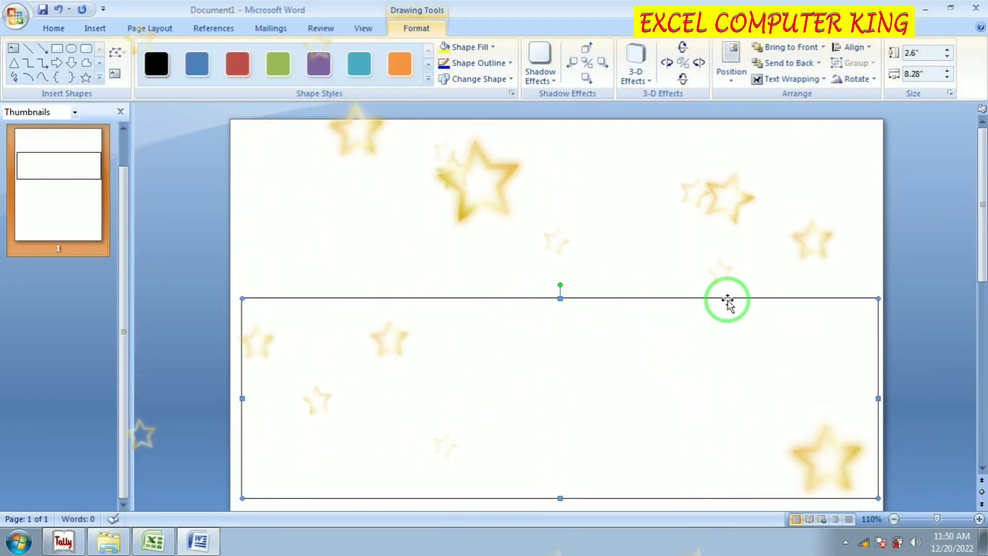
# - Give the rectangle a 3 pt outline weight
pyautogui.click(482, 63)
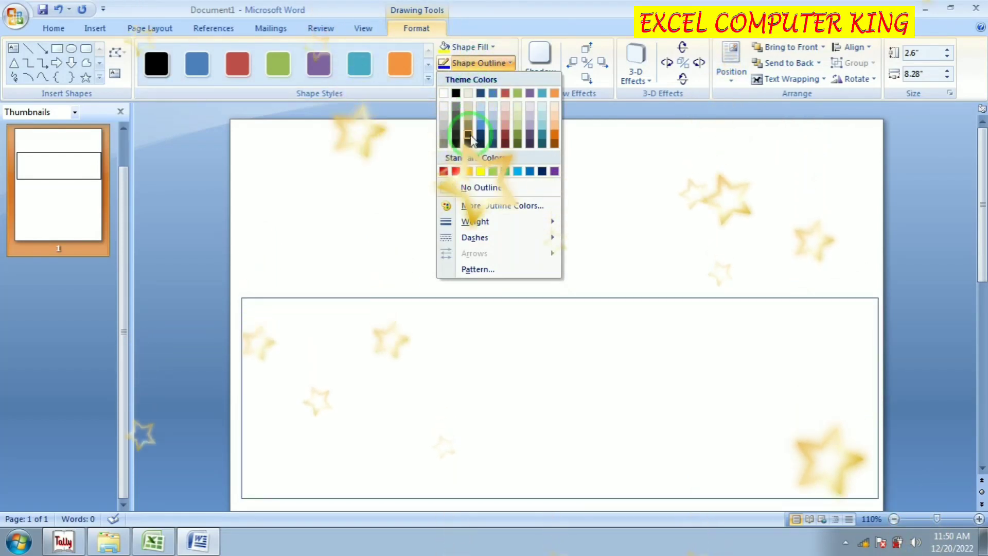
pyautogui.click(484, 222)
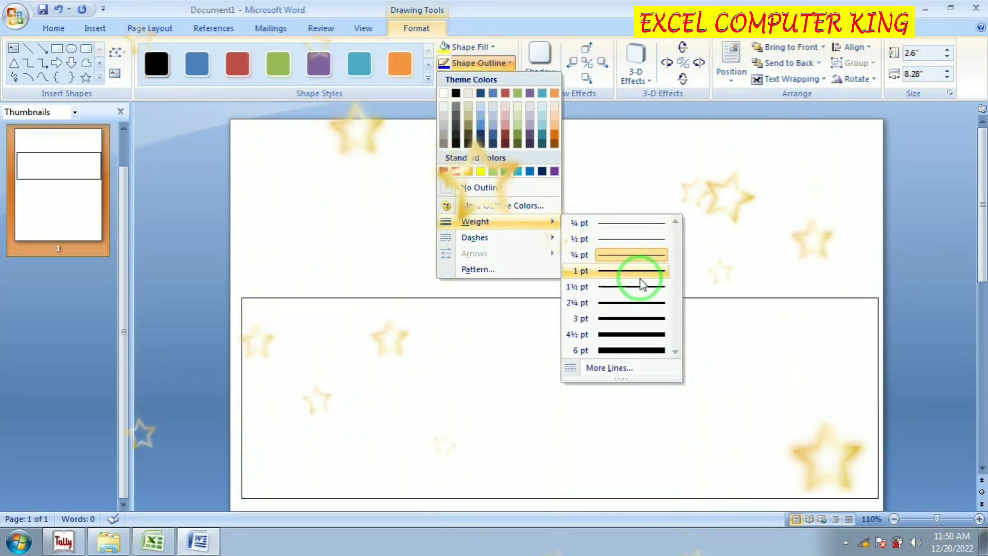
pyautogui.click(638, 318)
pyautogui.click(458, 46)
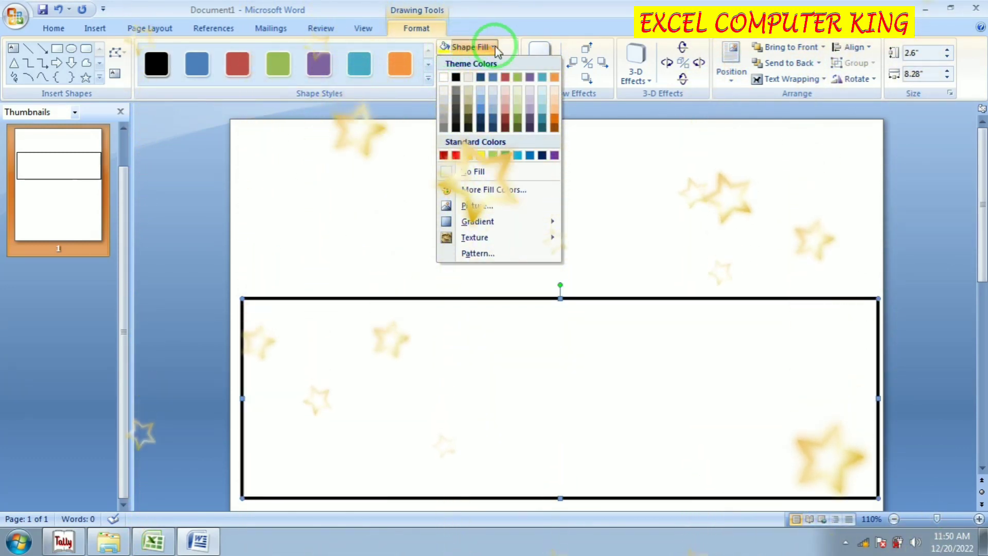
# - Apply a two-colour gradient fill to the rectangle, Color 1 yellow and Color 2 red
pyautogui.click(479, 253)
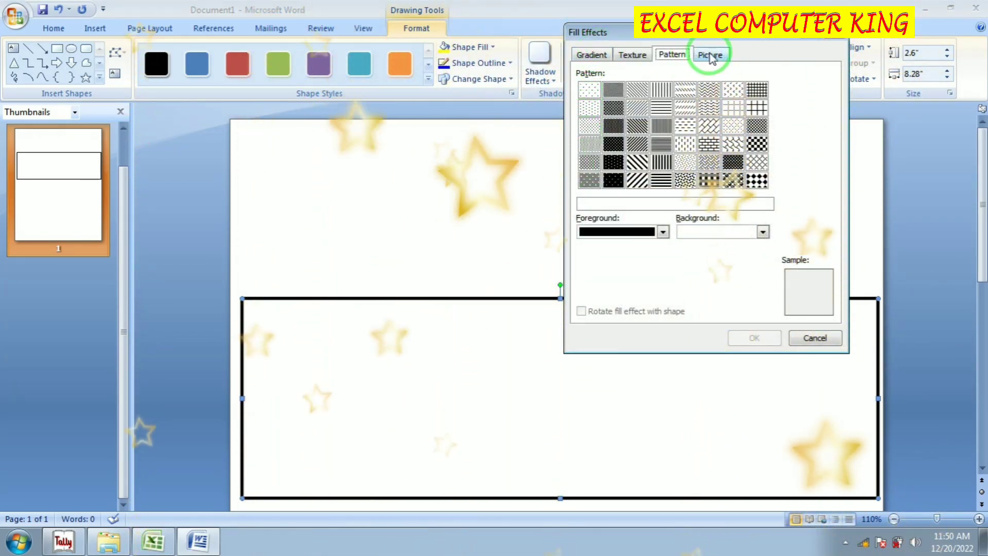
pyautogui.click(585, 55)
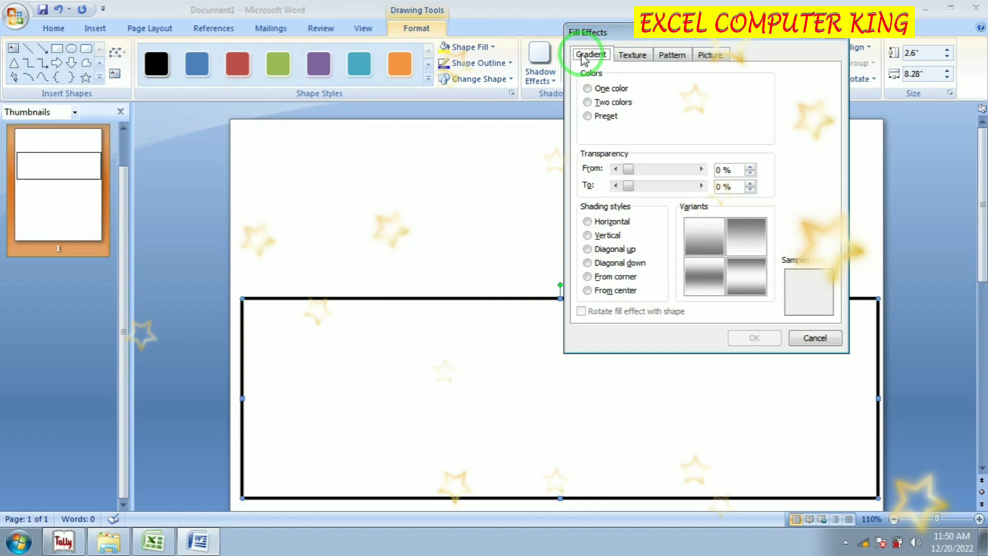
pyautogui.click(599, 104)
pyautogui.click(693, 103)
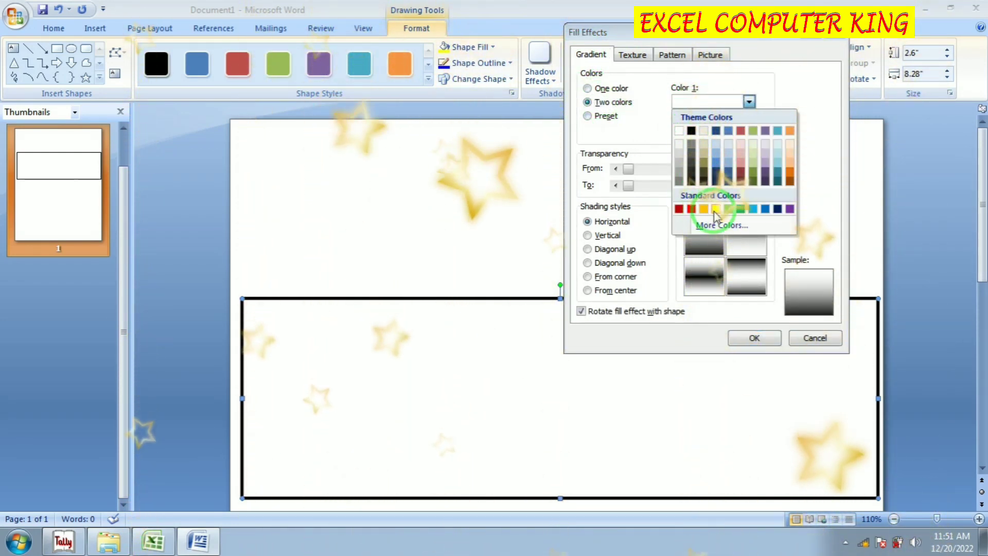
pyautogui.click(716, 208)
pyautogui.click(710, 130)
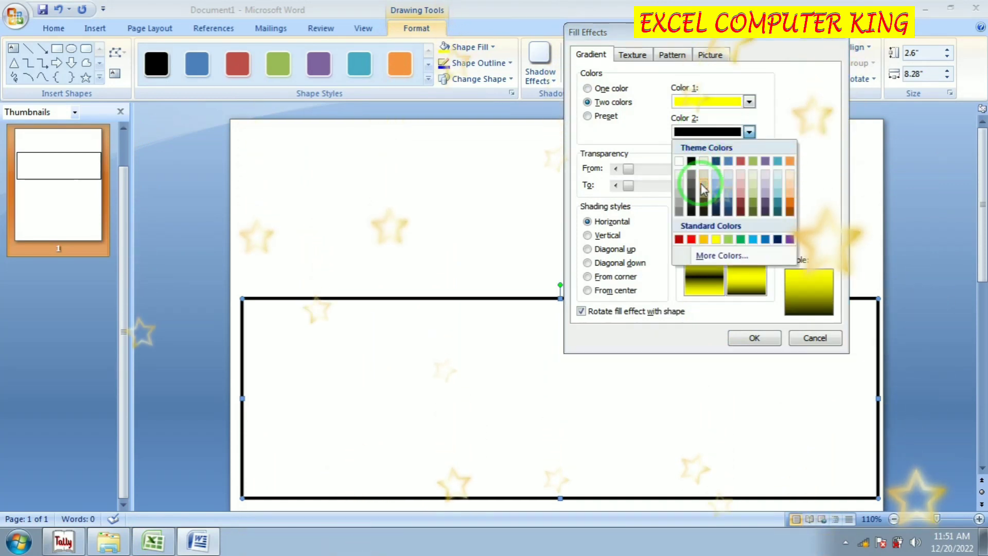
pyautogui.click(692, 239)
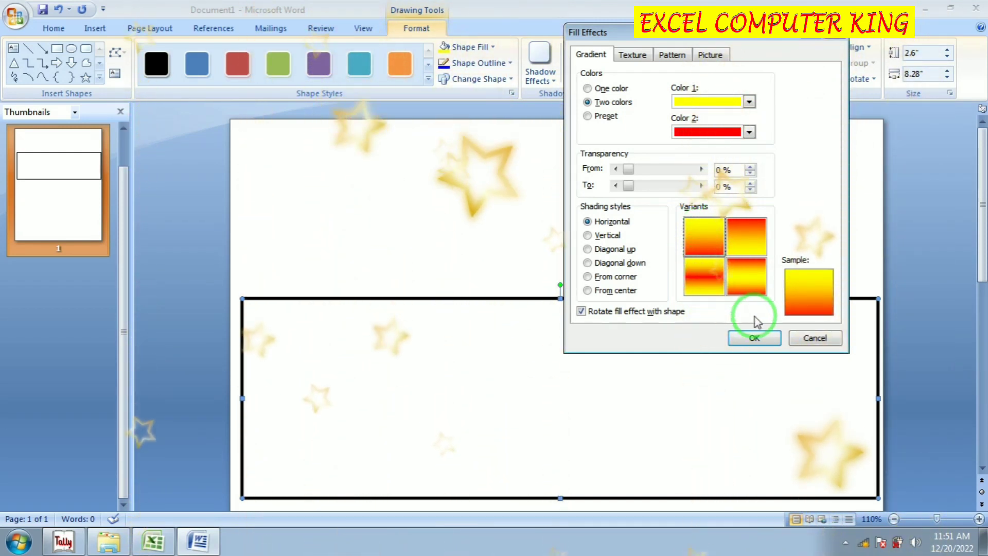
pyautogui.click(755, 337)
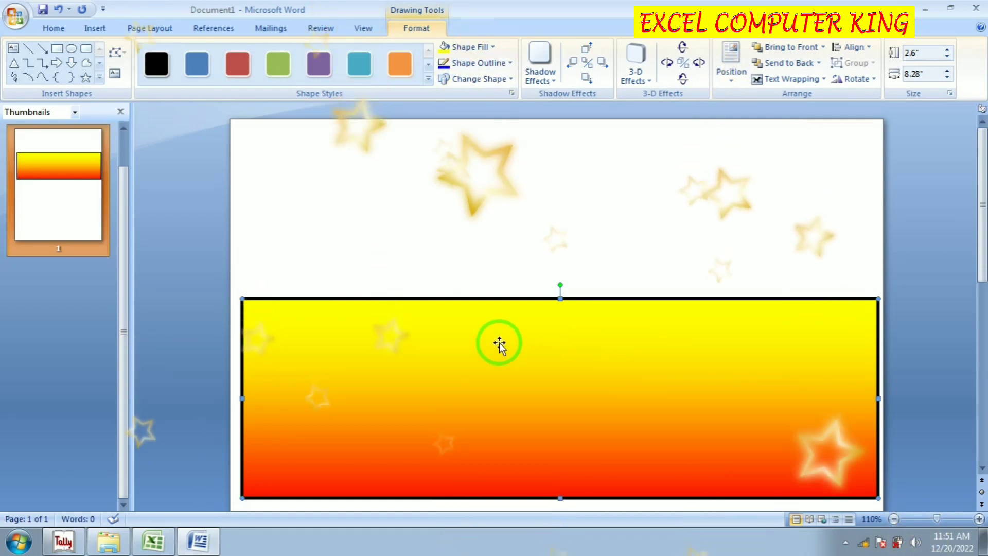
# - Start a WordArt heading reading 'RIYA HOSPITAL'
pyautogui.click(600, 189)
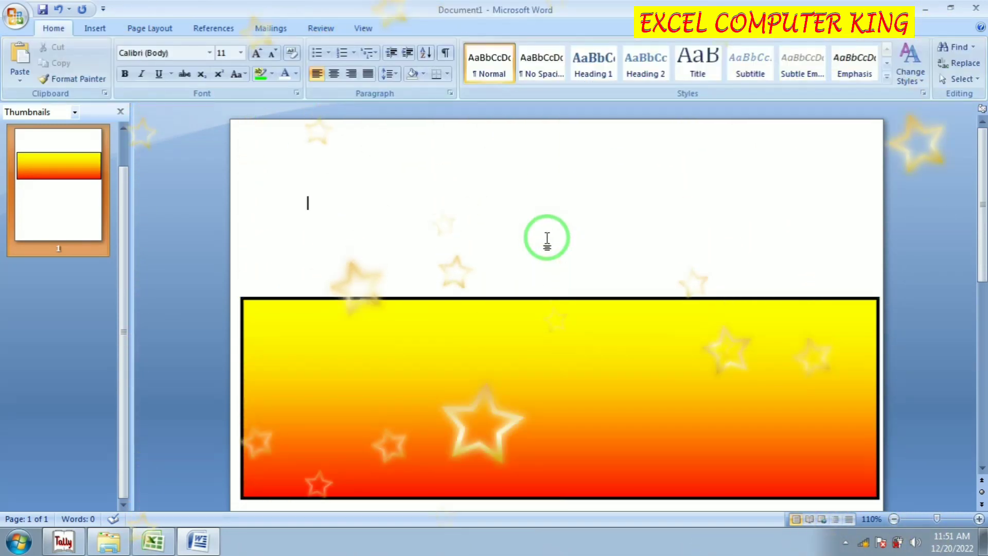
pyautogui.click(95, 28)
pyautogui.click(643, 62)
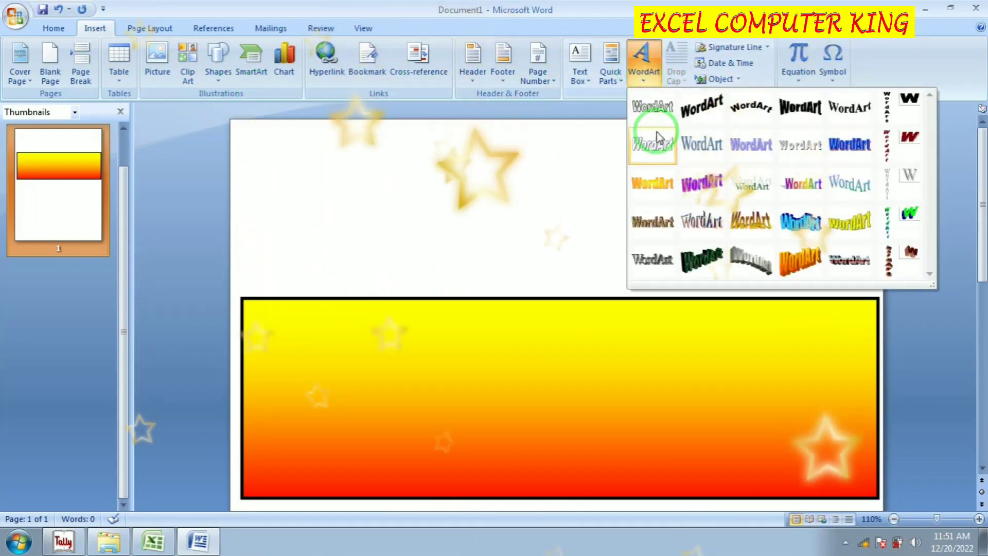
pyautogui.click(842, 148)
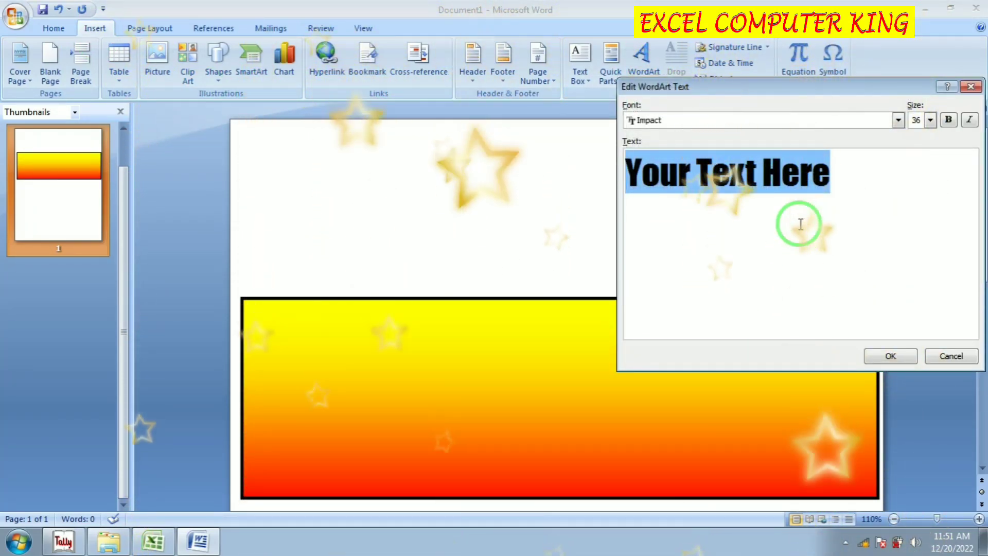
pyautogui.write('RIY')
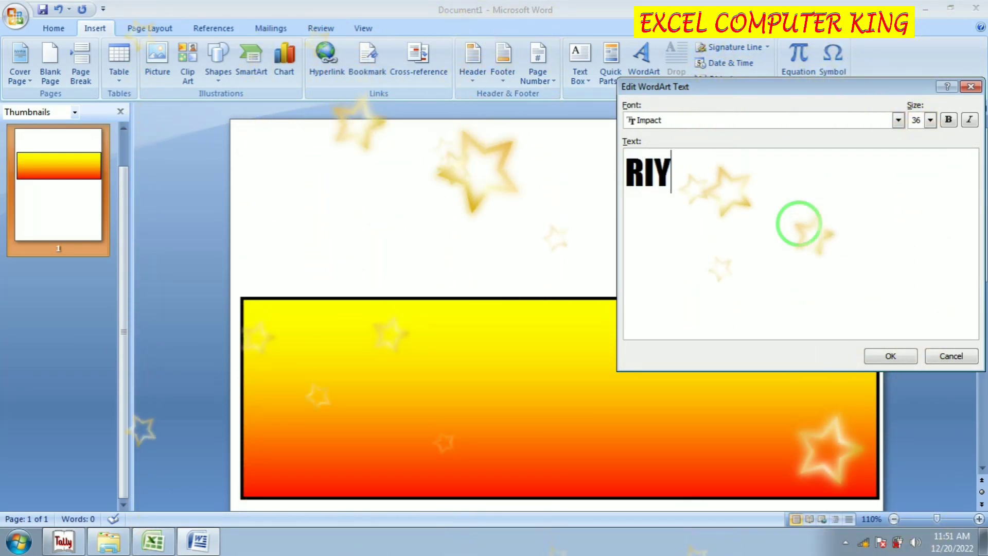
pyautogui.write('A H')
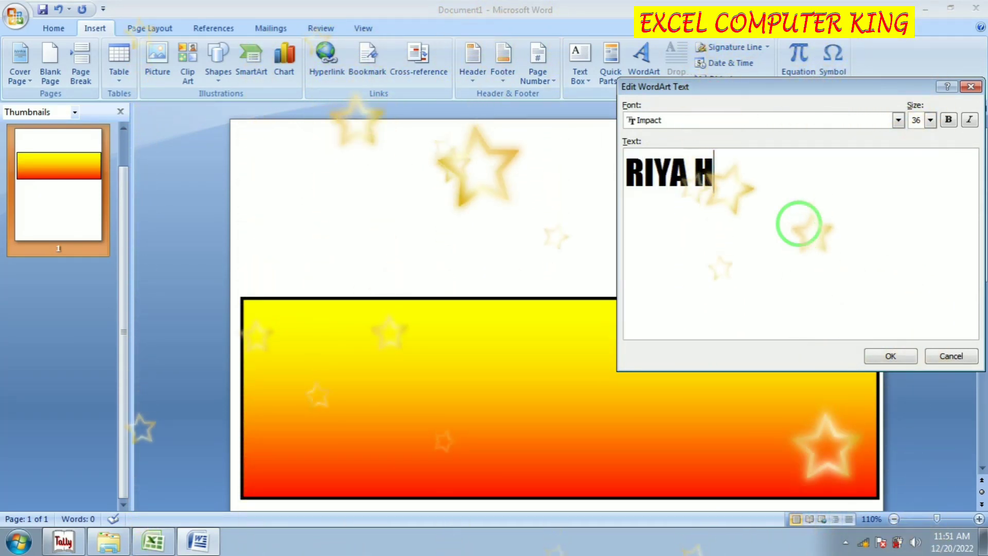
pyautogui.write('OSPITAL')
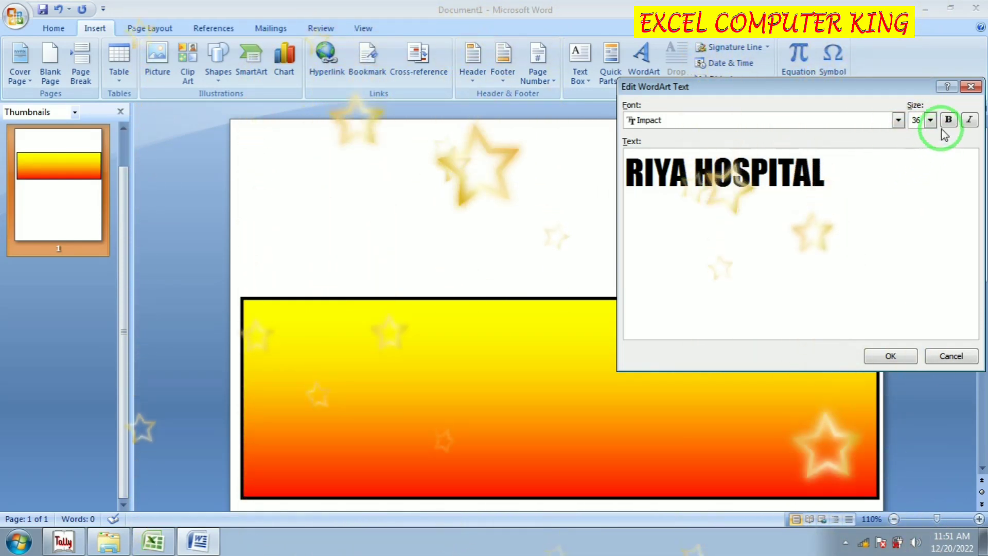
# - Set the heading font to bold Harrington and insert it on the page
pyautogui.click(898, 119)
pyautogui.click(737, 189)
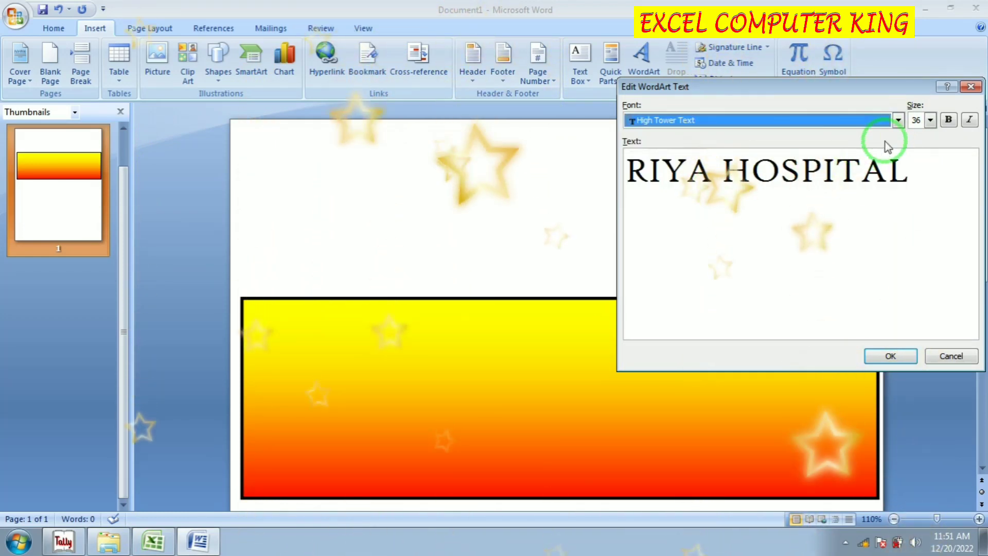
pyautogui.click(899, 120)
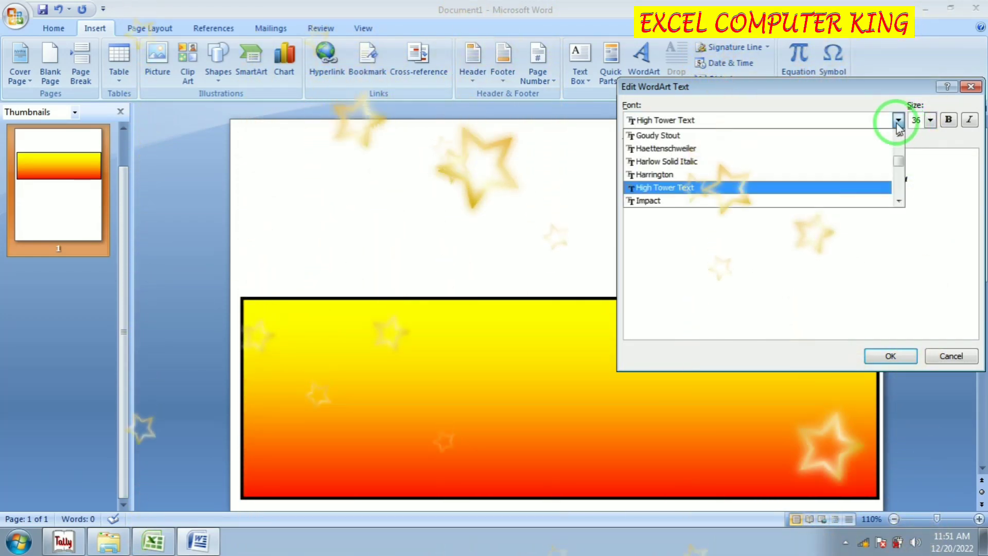
pyautogui.click(807, 175)
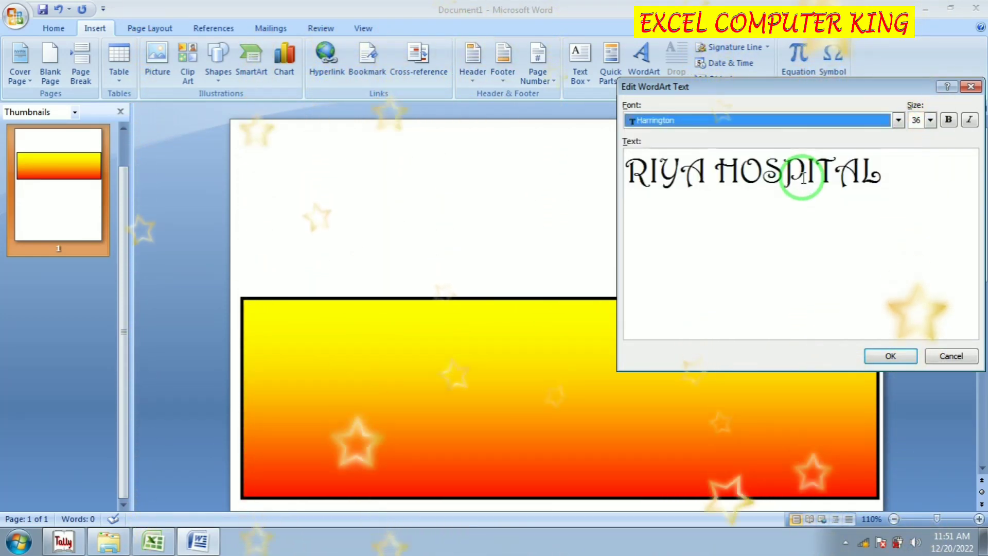
pyautogui.click(949, 120)
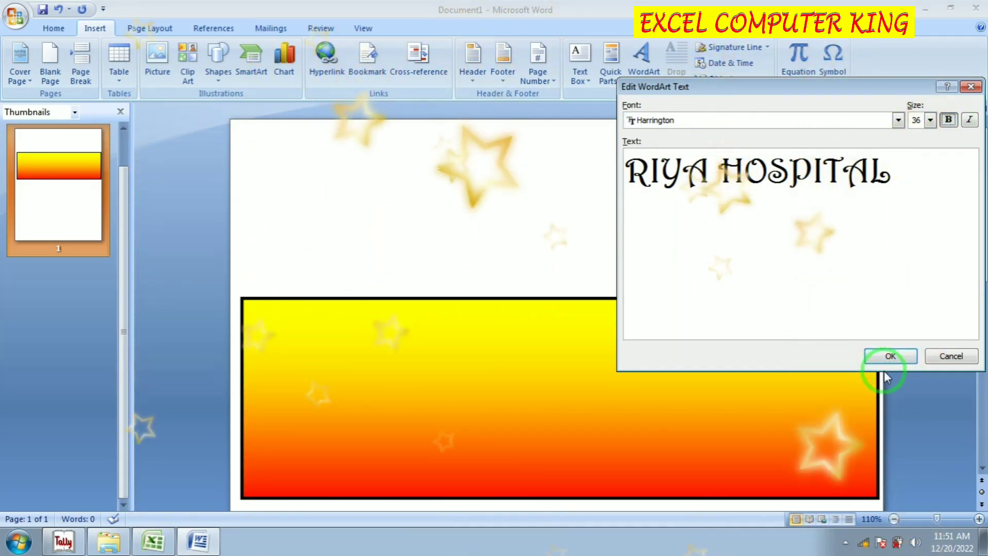
pyautogui.click(891, 357)
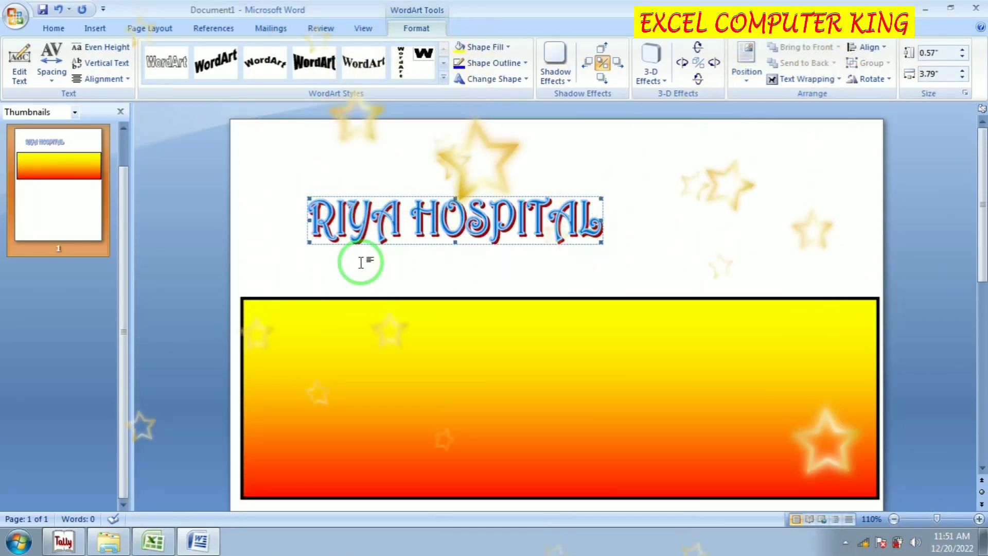
# - Set the title to float over the page and move it into the gradient box
pyautogui.click(804, 79)
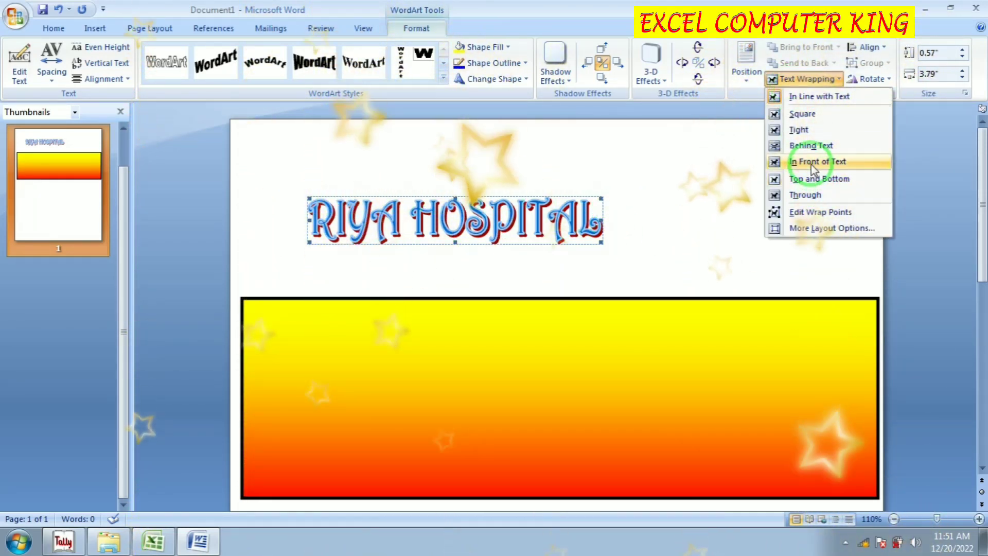
pyautogui.click(812, 163)
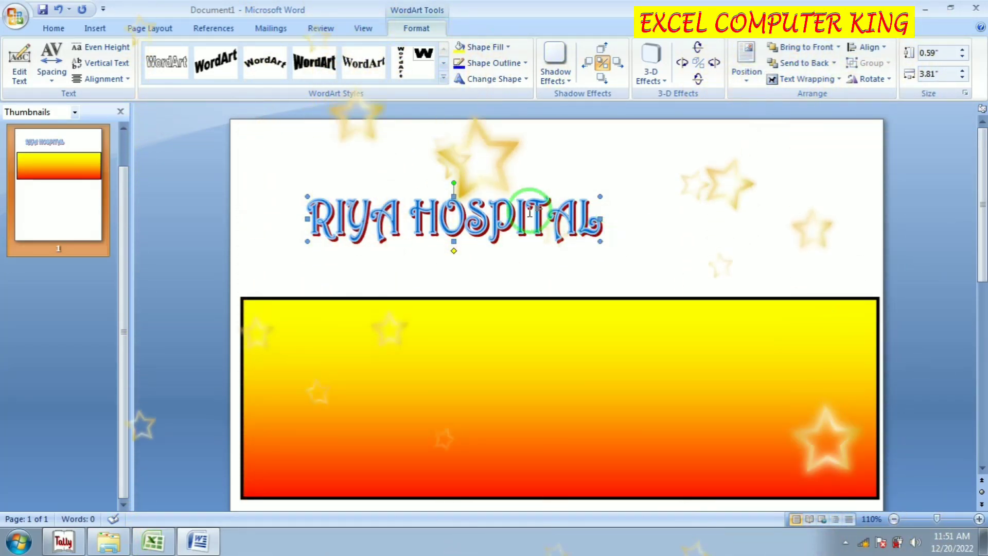
pyautogui.moveTo(537, 222)
pyautogui.mouseDown()
pyautogui.moveTo(575, 323)
pyautogui.moveTo(526, 347)
pyautogui.moveTo(712, 339)
pyautogui.mouseUp()
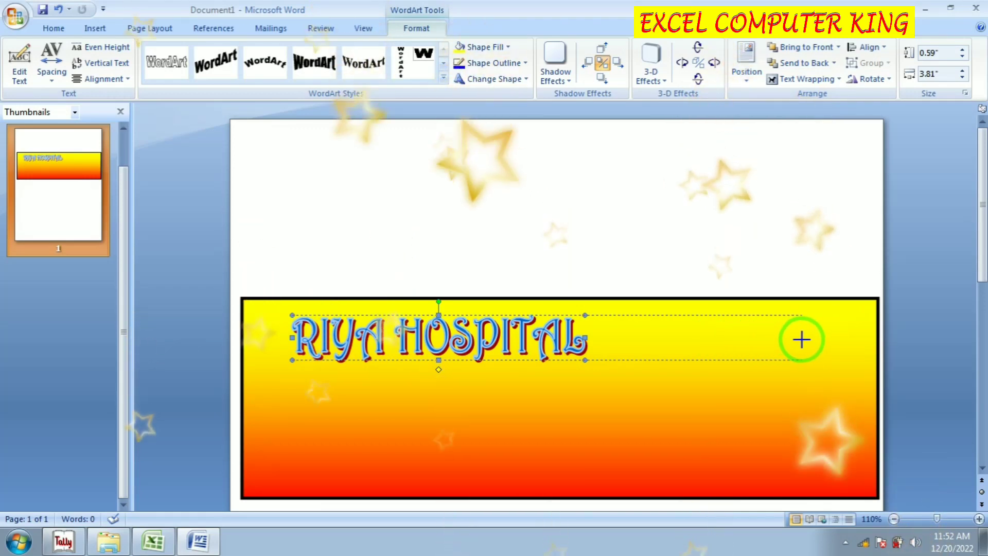
# - Resize the title to 0.71" × 5.86" and nudge it into place at the box's top
pyautogui.moveTo(802, 340); pyautogui.dragTo(808, 340)
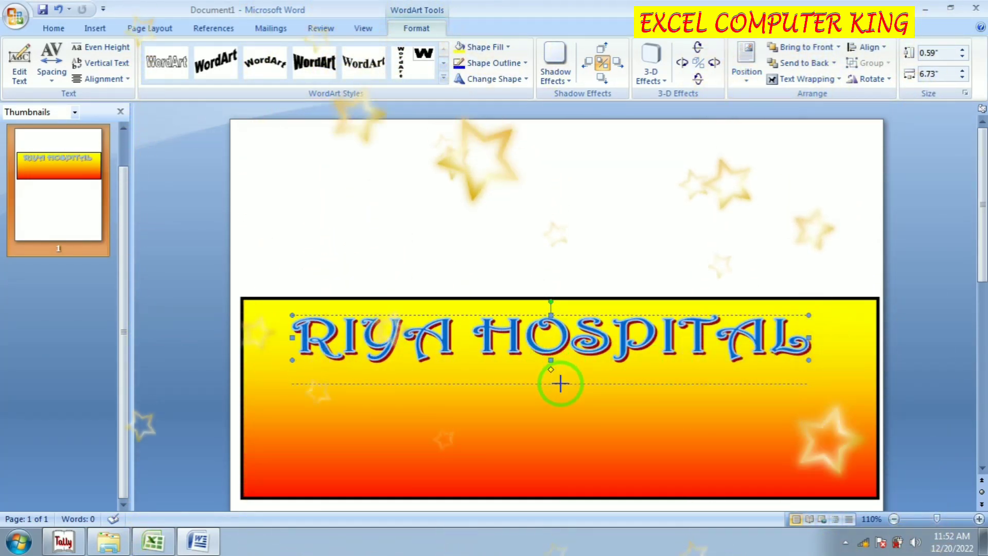
pyautogui.moveTo(561, 383); pyautogui.dragTo(561, 384)
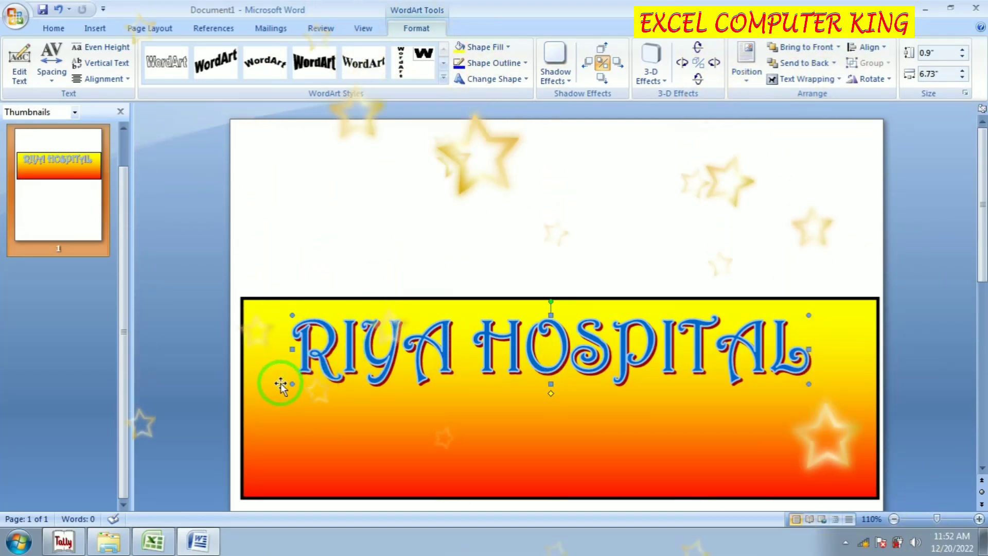
pyautogui.moveTo(292, 384); pyautogui.dragTo(332, 375)
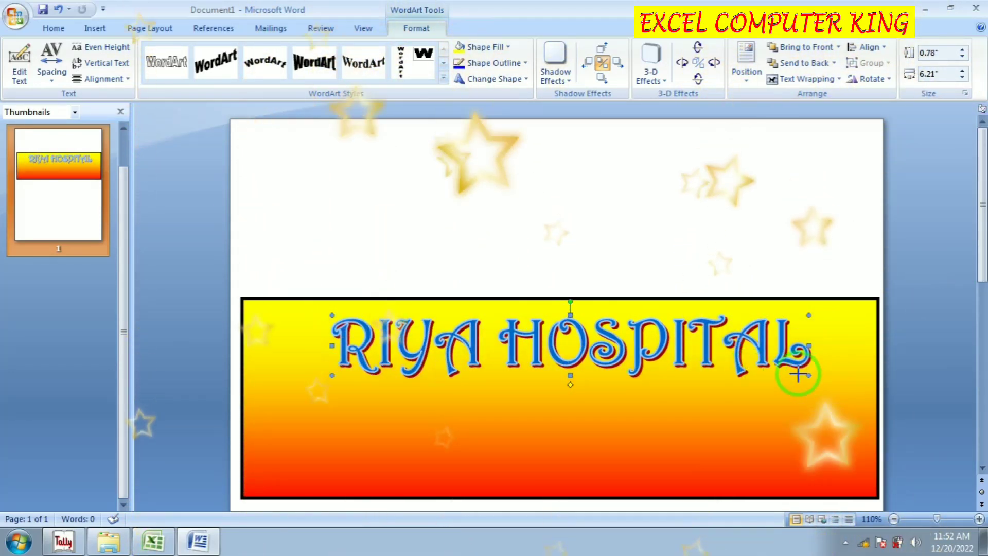
pyautogui.moveTo(799, 374); pyautogui.dragTo(771, 367)
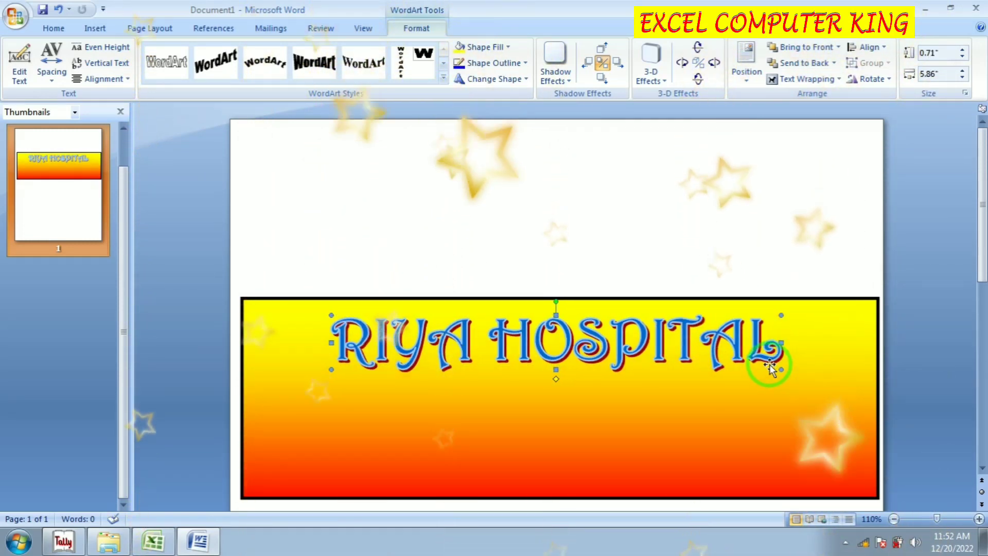
pyautogui.moveTo(687, 365); pyautogui.dragTo(683, 357)
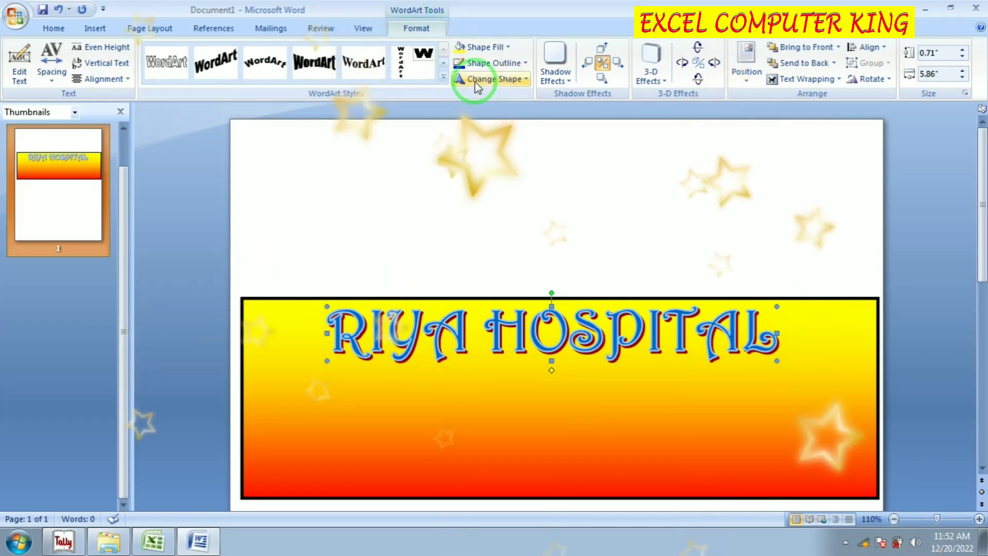
# - Try white fill with black outline on the title, then settle on dark blue fill with white outline
pyautogui.click(481, 47)
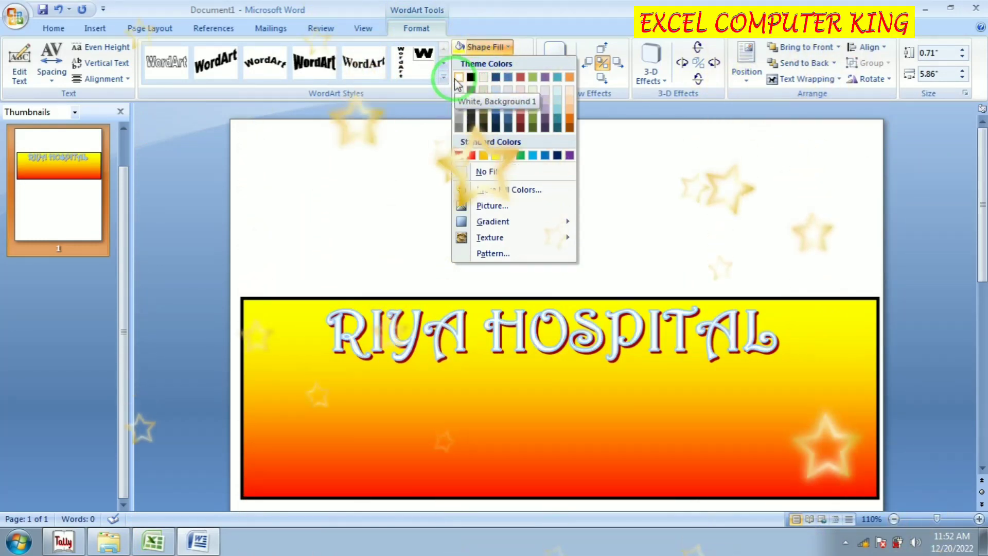
pyautogui.click(457, 79)
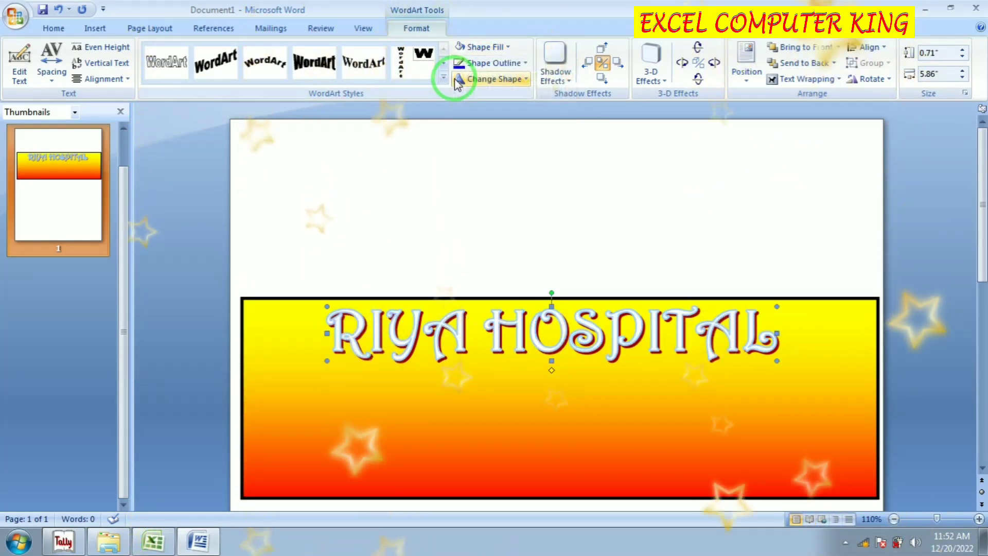
pyautogui.click(482, 65)
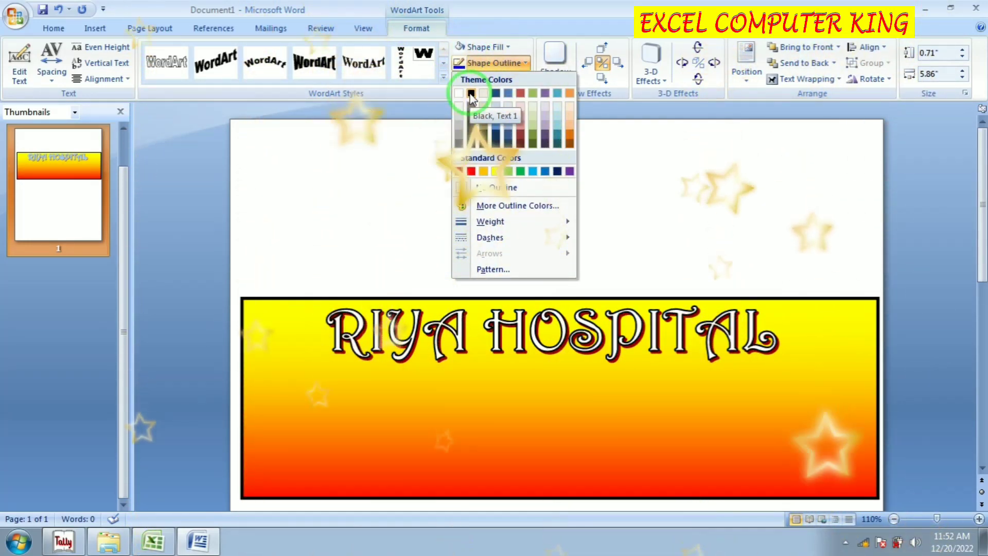
pyautogui.click(471, 94)
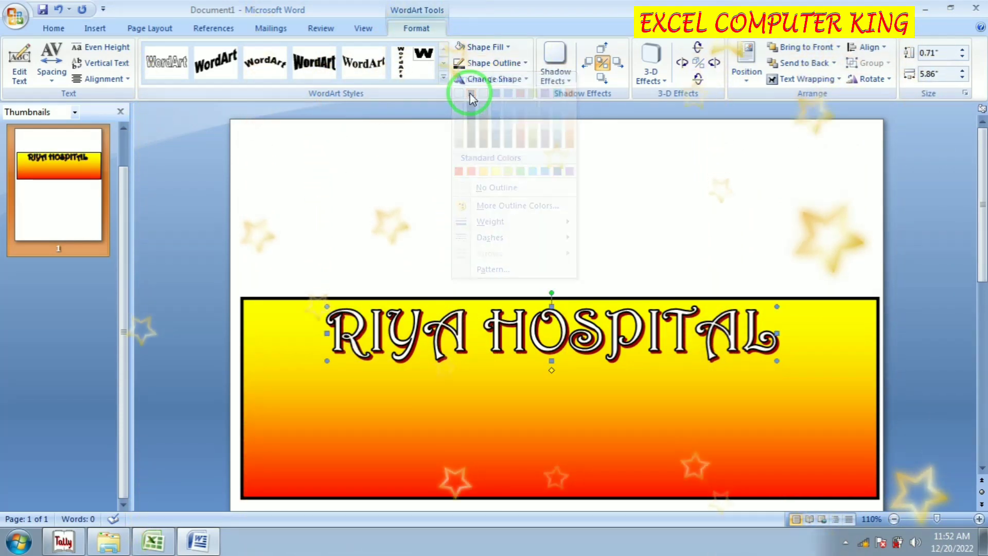
pyautogui.click(484, 47)
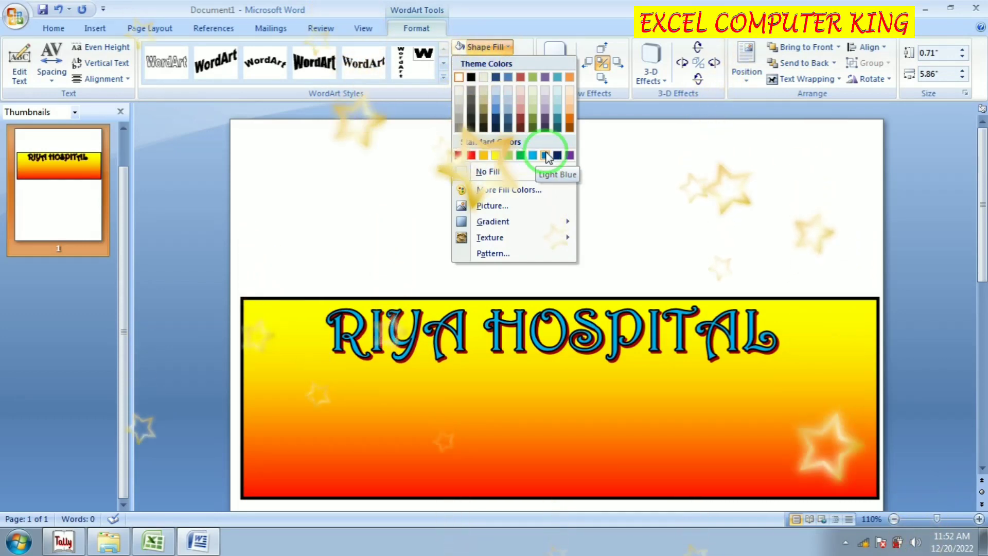
pyautogui.click(557, 155)
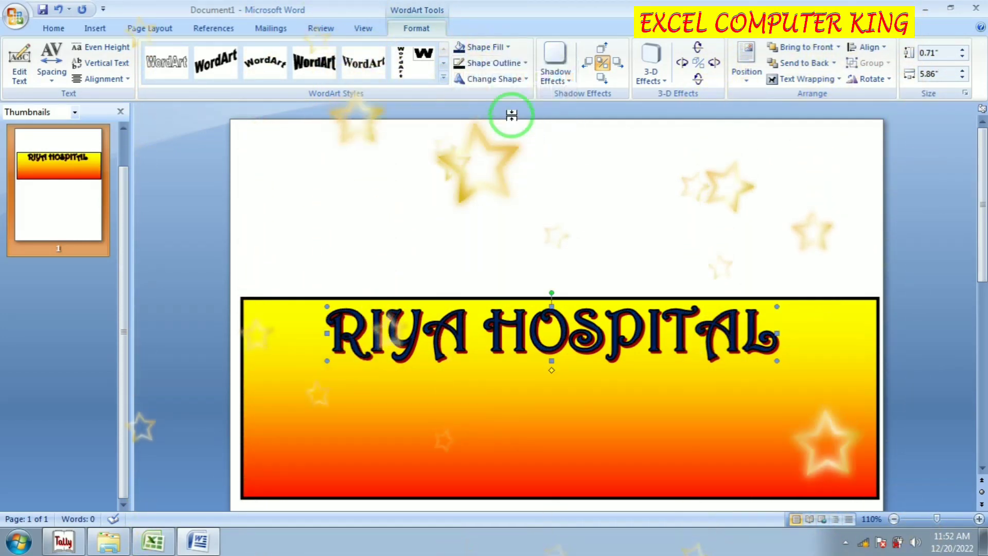
pyautogui.click(489, 63)
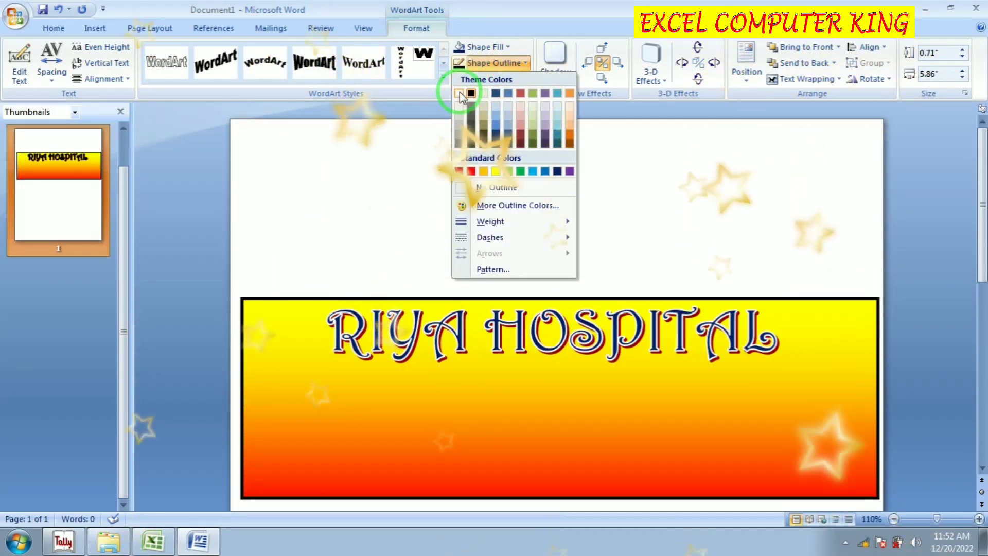
pyautogui.click(460, 94)
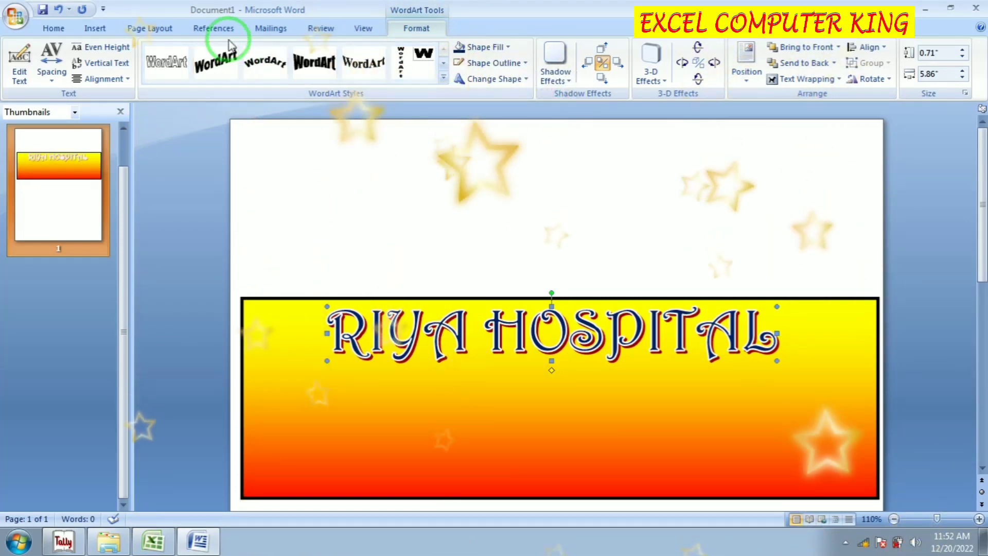
# - Insert a new WordArt containing a plus sign '+'
pyautogui.click(92, 30)
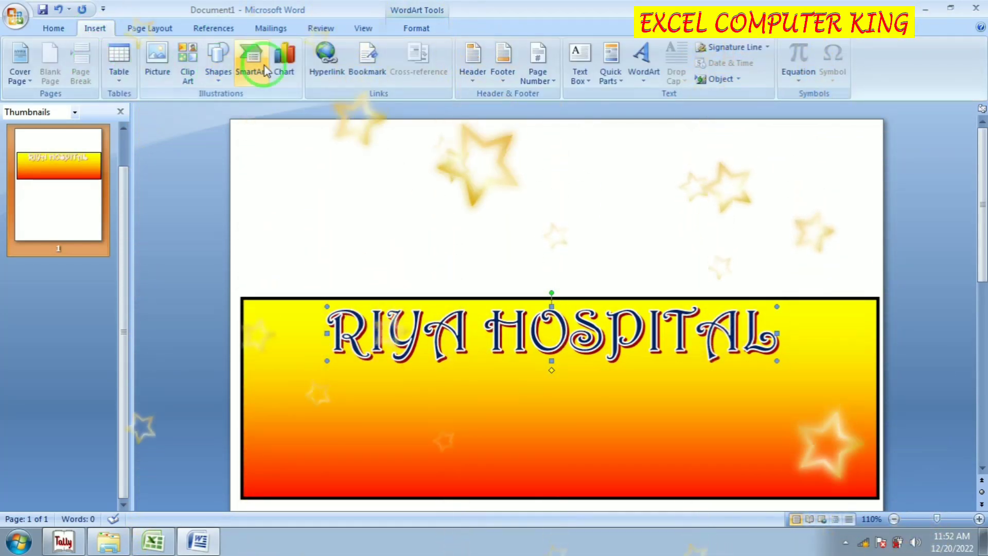
pyautogui.click(649, 70)
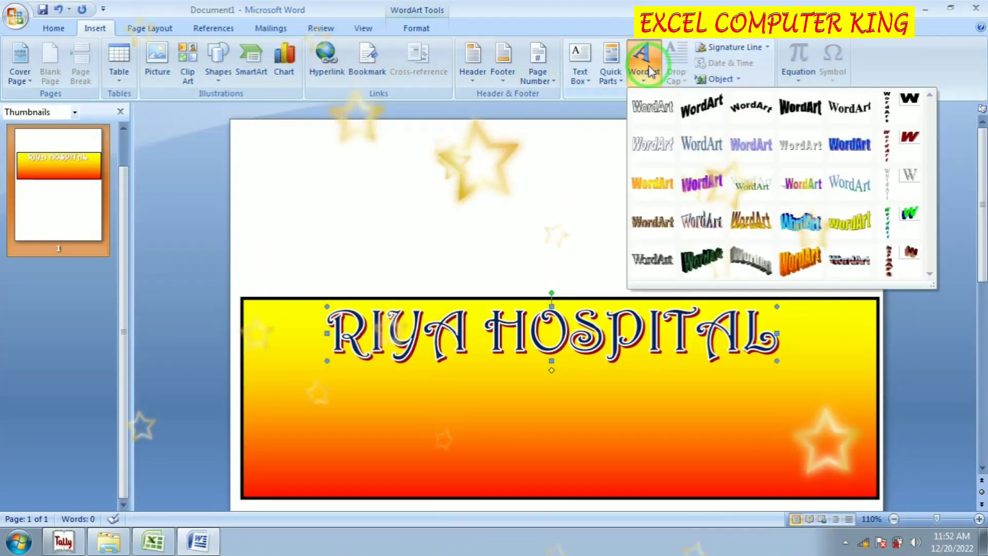
pyautogui.click(887, 152)
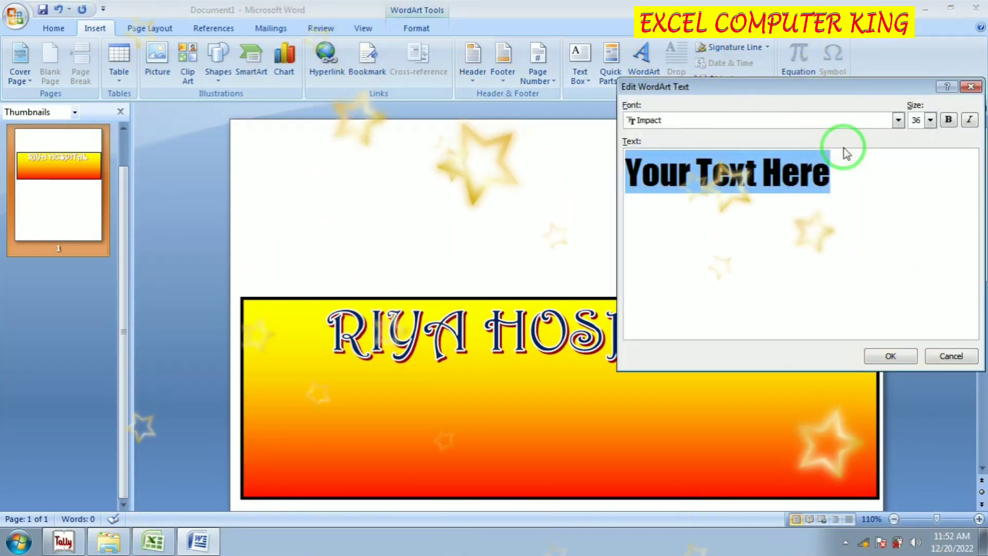
pyautogui.write('+')
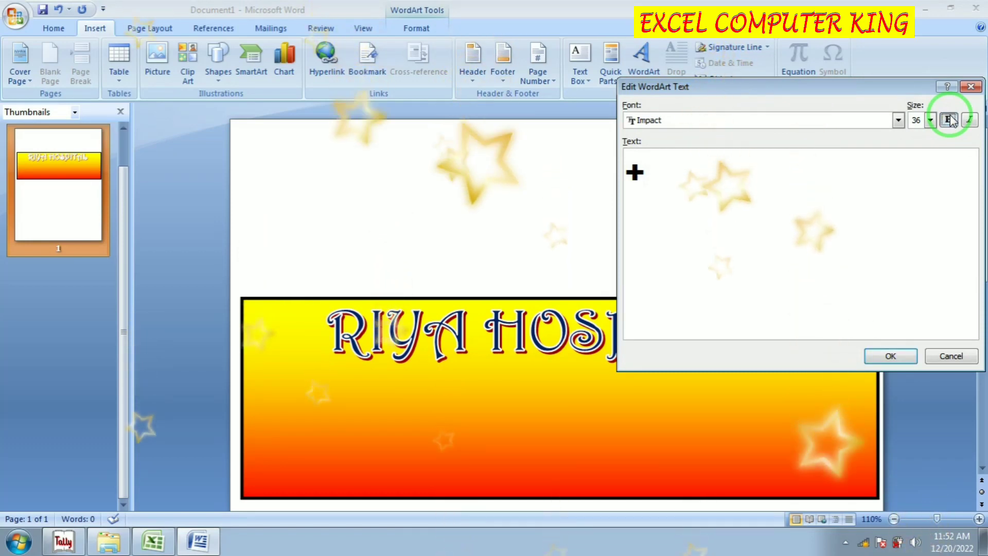
pyautogui.click(891, 354)
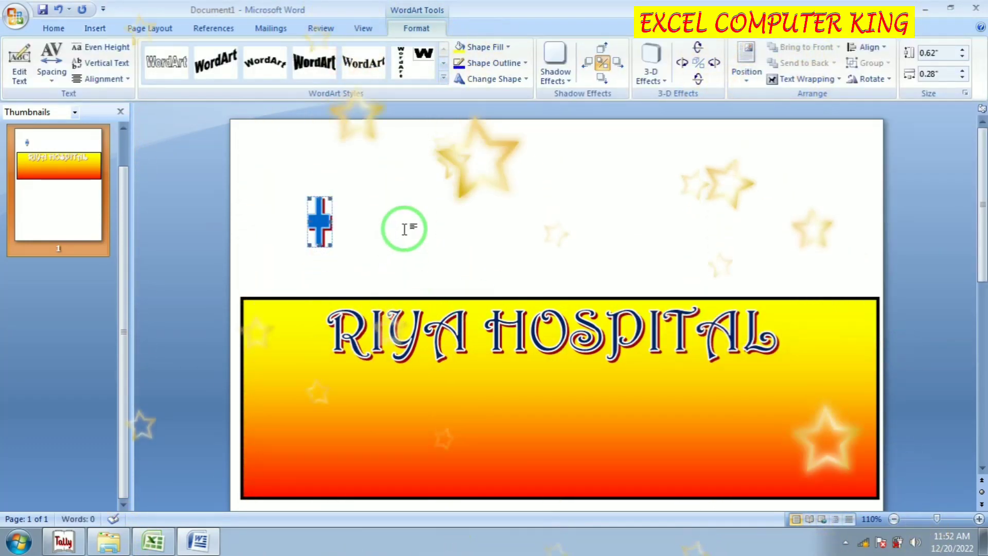
# - Make the plus sign float in front of text and place it at the banner's left end
pyautogui.click(797, 79)
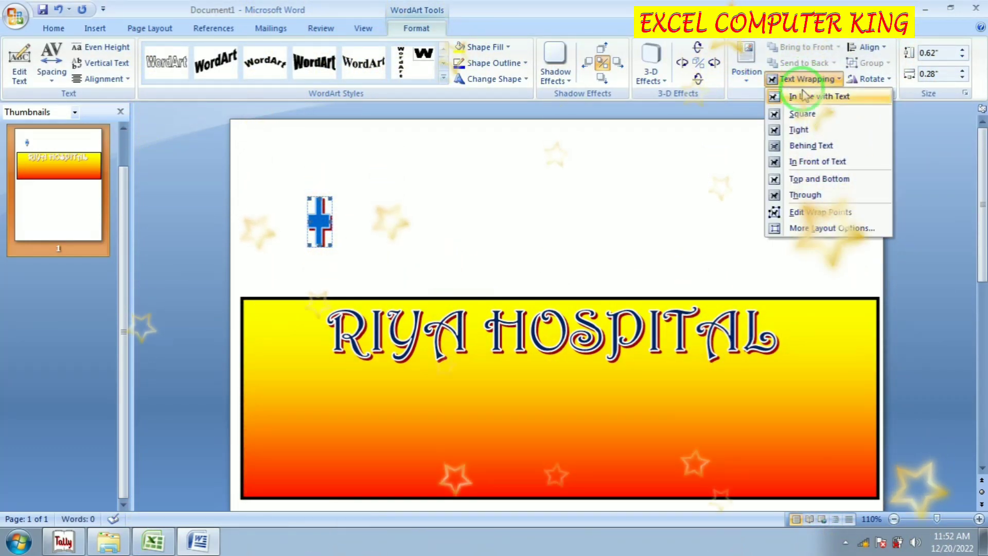
pyautogui.click(822, 162)
pyautogui.click(309, 230)
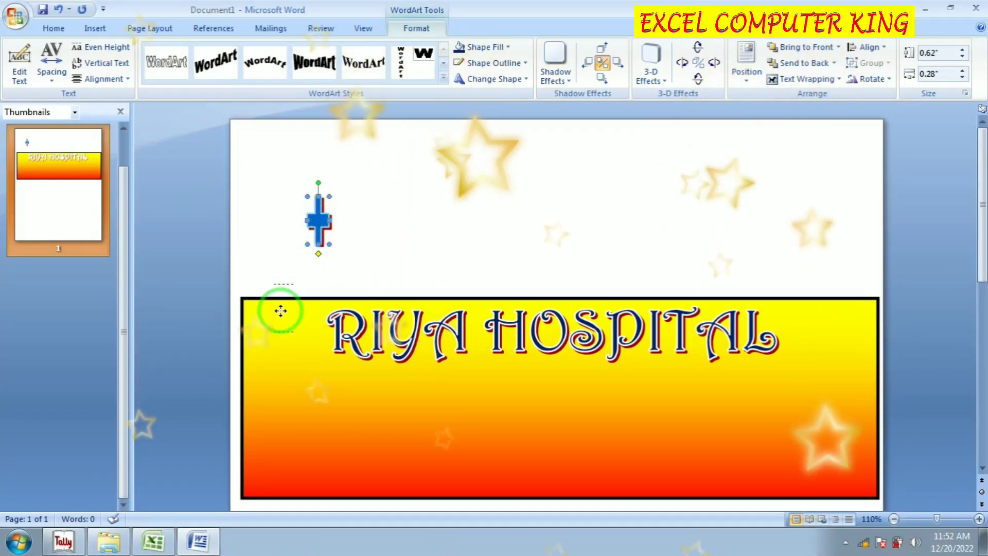
pyautogui.moveTo(281, 311); pyautogui.dragTo(261, 334)
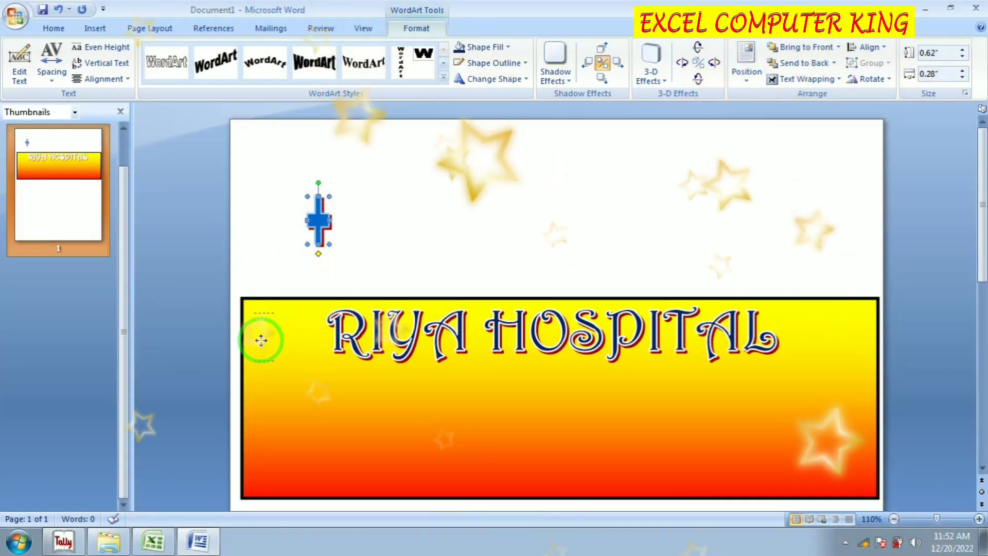
pyautogui.moveTo(261, 340); pyautogui.dragTo(303, 344)
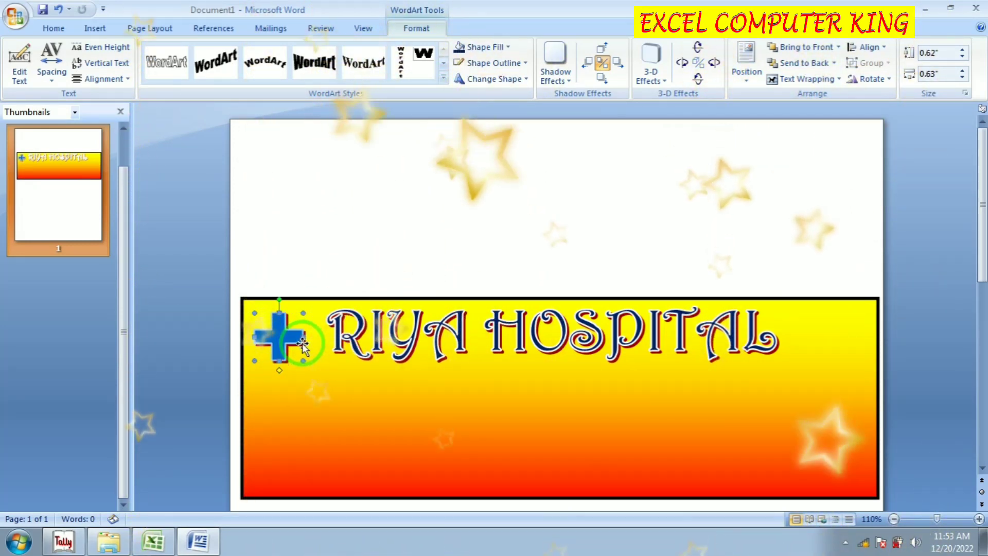
# - Fill the plus sign red with a white outline
pyautogui.click(476, 47)
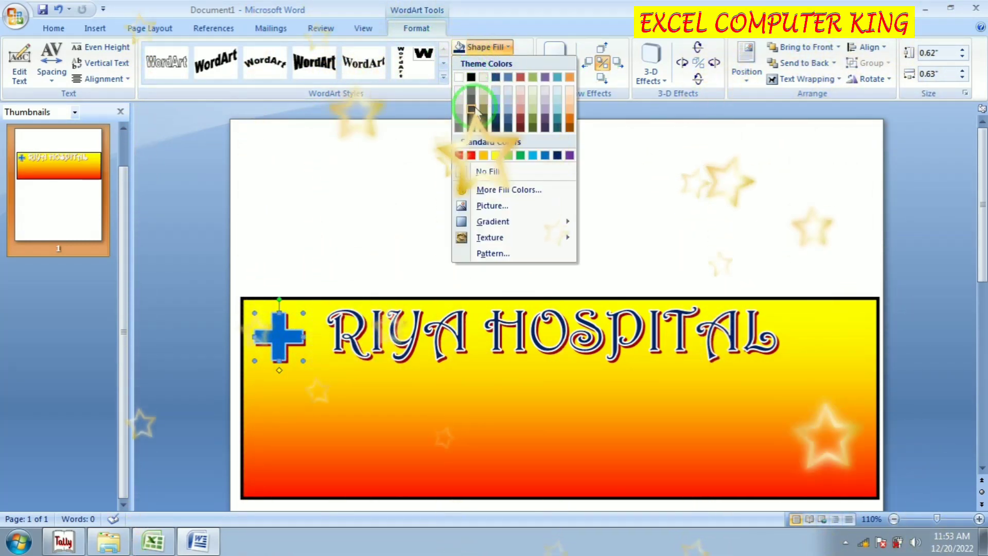
pyautogui.click(471, 155)
pyautogui.click(493, 63)
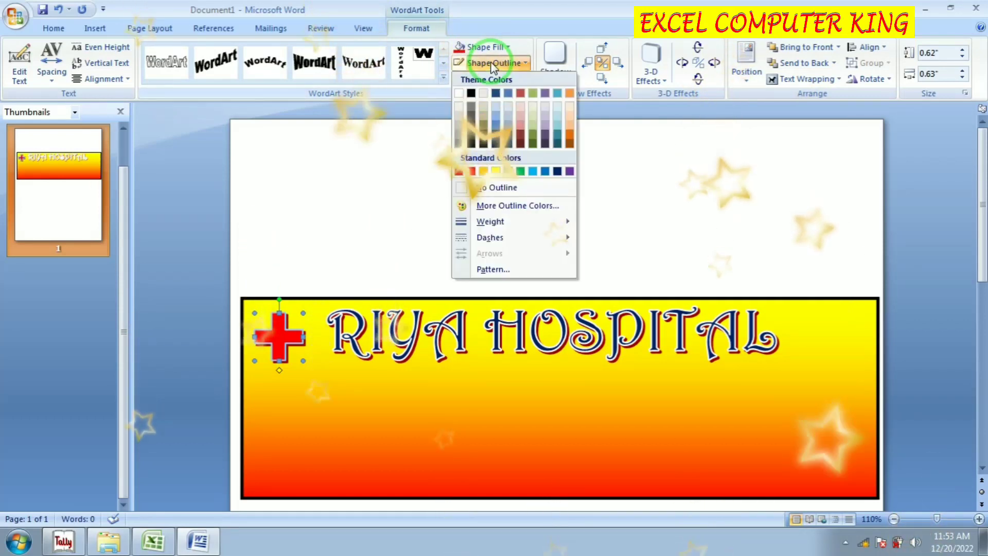
pyautogui.click(459, 93)
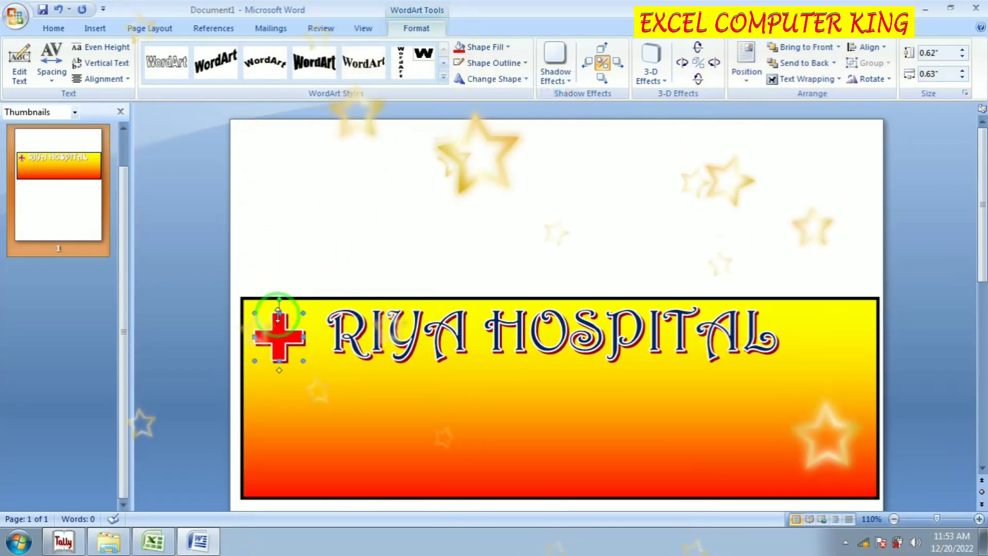
# - Copy the red cross and paste a duplicate onto the page
pyautogui.rightClick(279, 336)
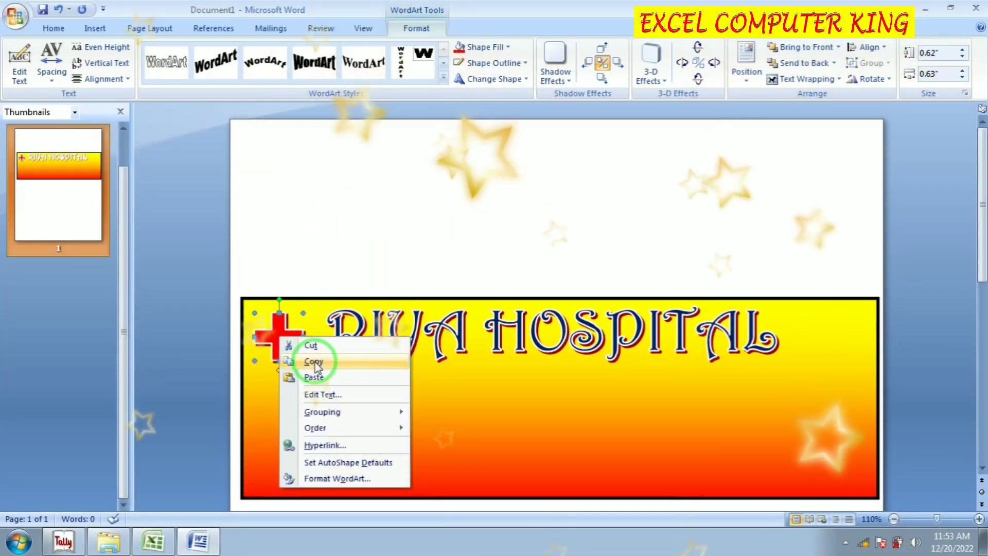
pyautogui.click(315, 361)
pyautogui.rightClick(348, 219)
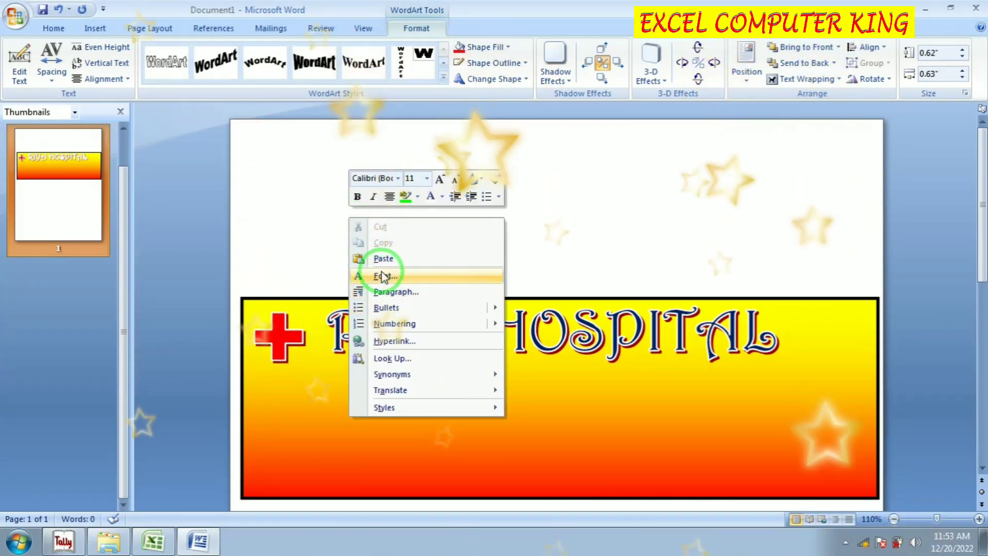
pyautogui.click(384, 258)
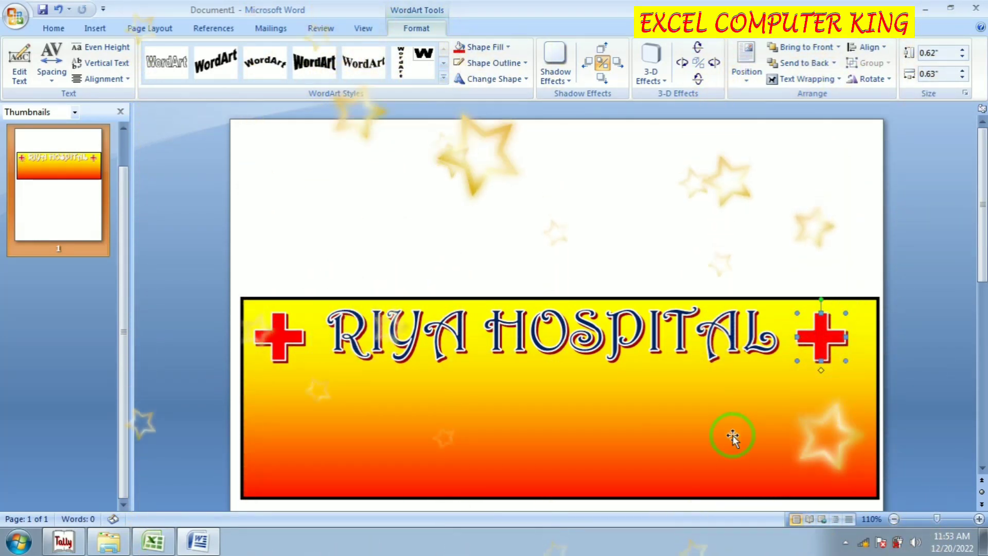
pyautogui.scroll(-3, 689, 267)
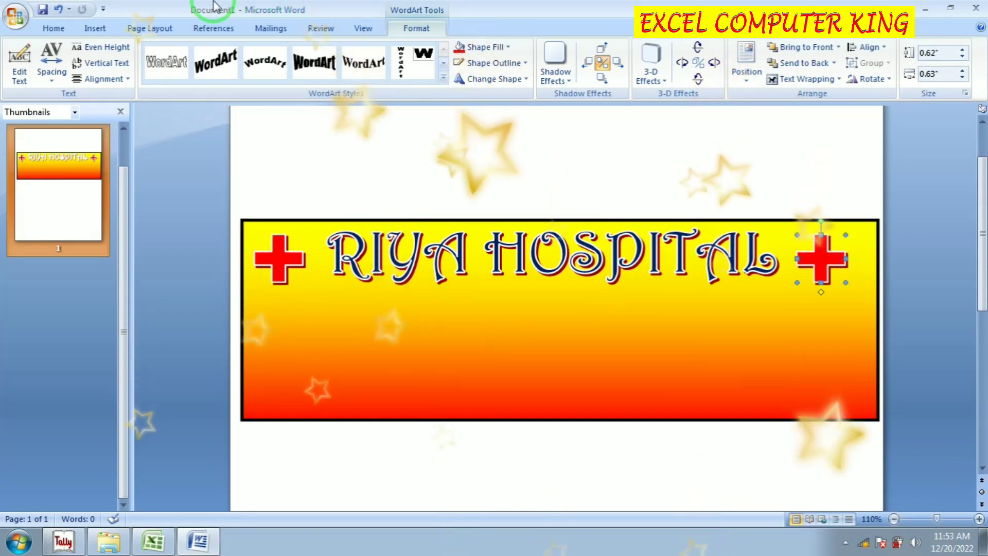
# - Draw a small rectangle below the RIYA HOSPITAL title and remove its outline
pyautogui.click(94, 28)
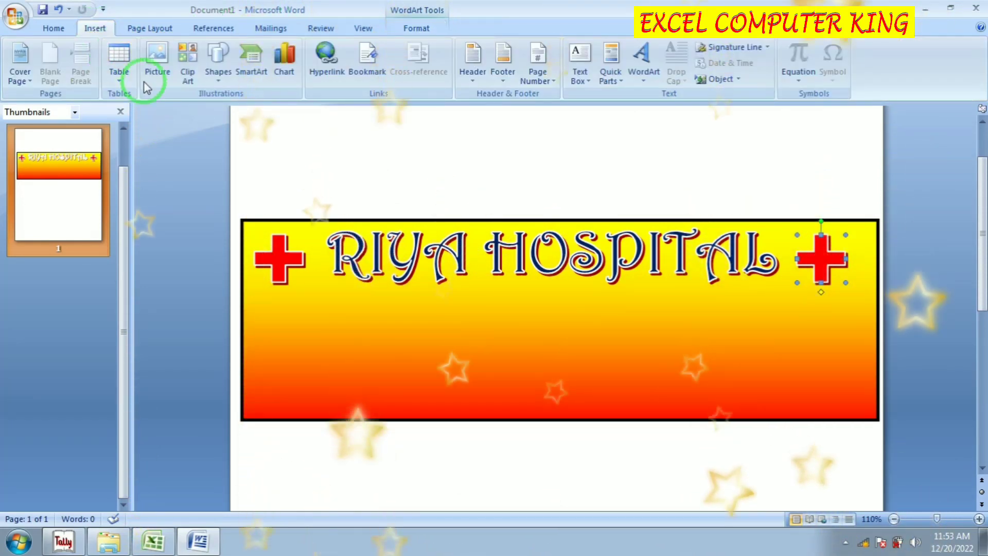
pyautogui.click(220, 83)
pyautogui.click(251, 112)
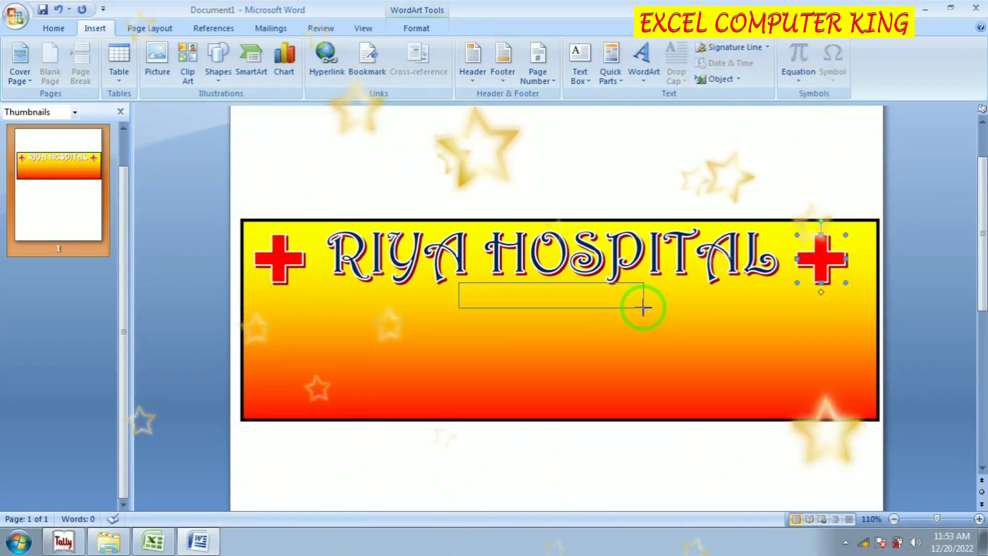
pyautogui.moveTo(643, 308); pyautogui.dragTo(681, 314)
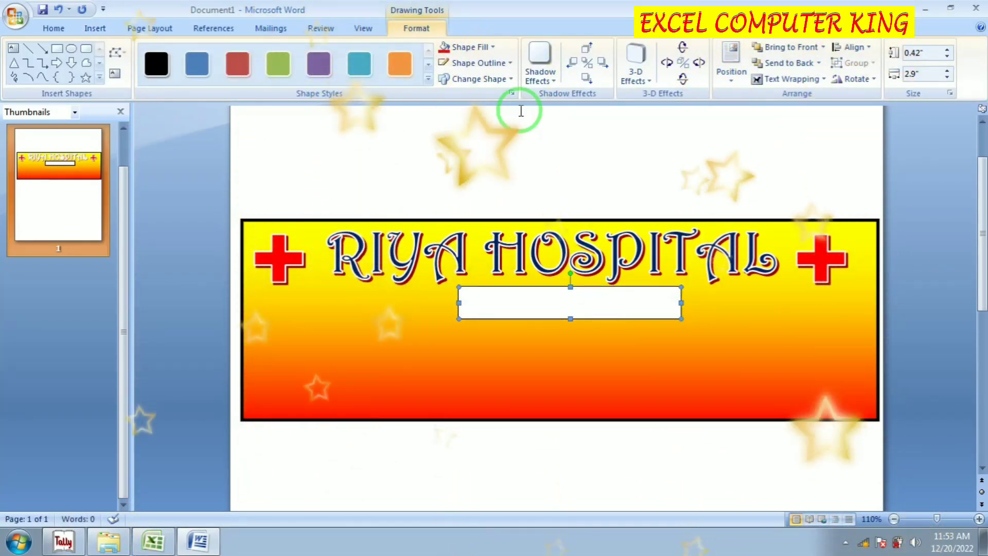
pyautogui.click(486, 63)
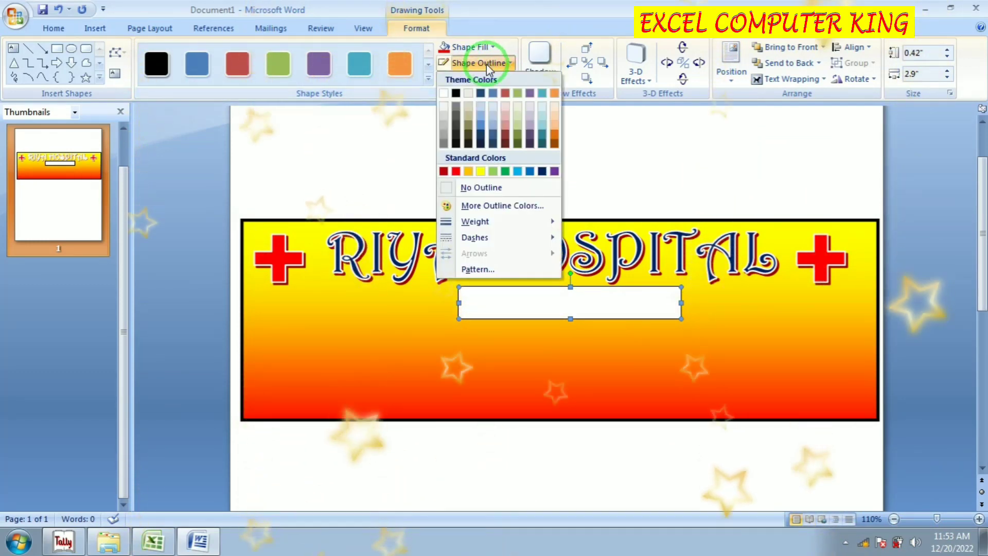
pyautogui.click(475, 188)
pyautogui.rightClick(510, 307)
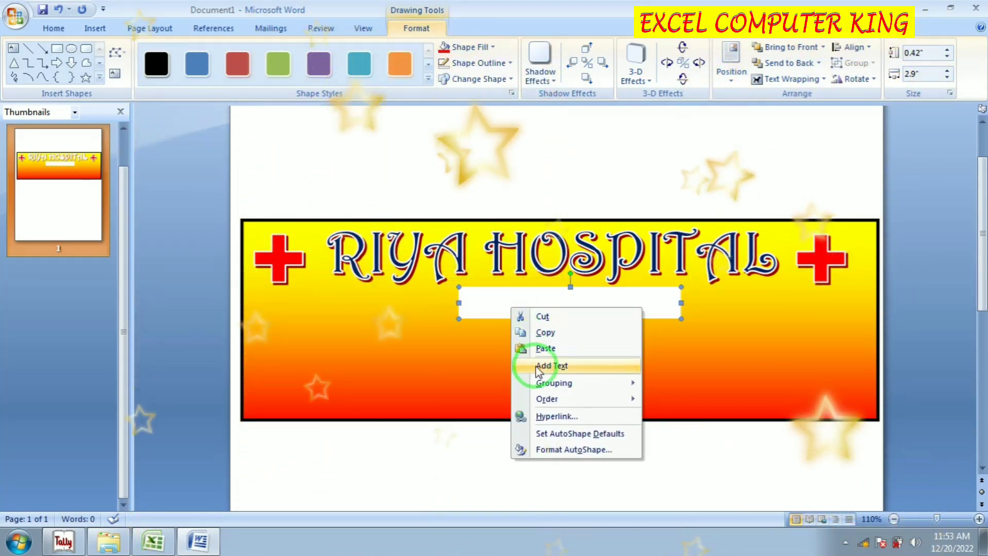
# - Add the hospital's location text inside the white rectangle
pyautogui.click(570, 367)
pyautogui.click(567, 289)
pyautogui.write('NA')
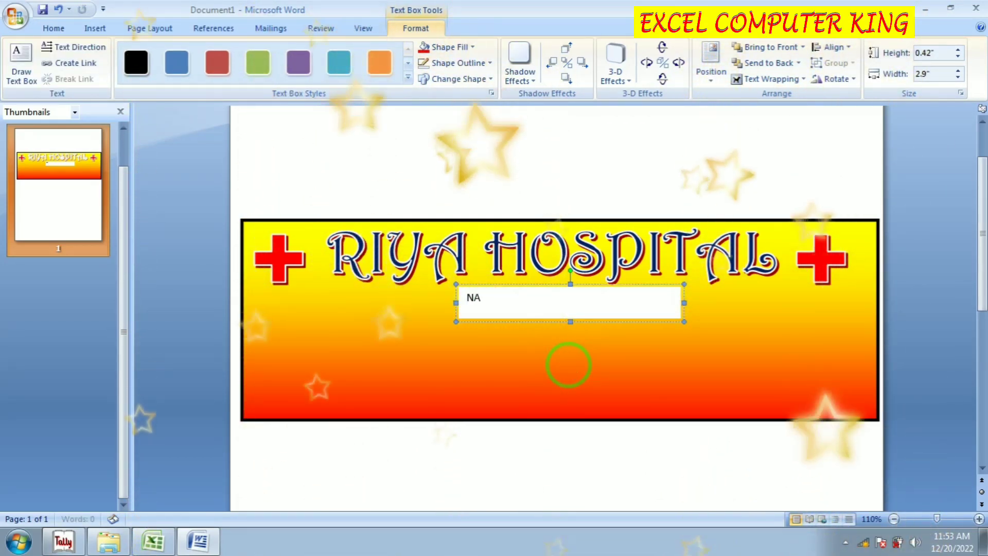
pyautogui.write('RAI B')
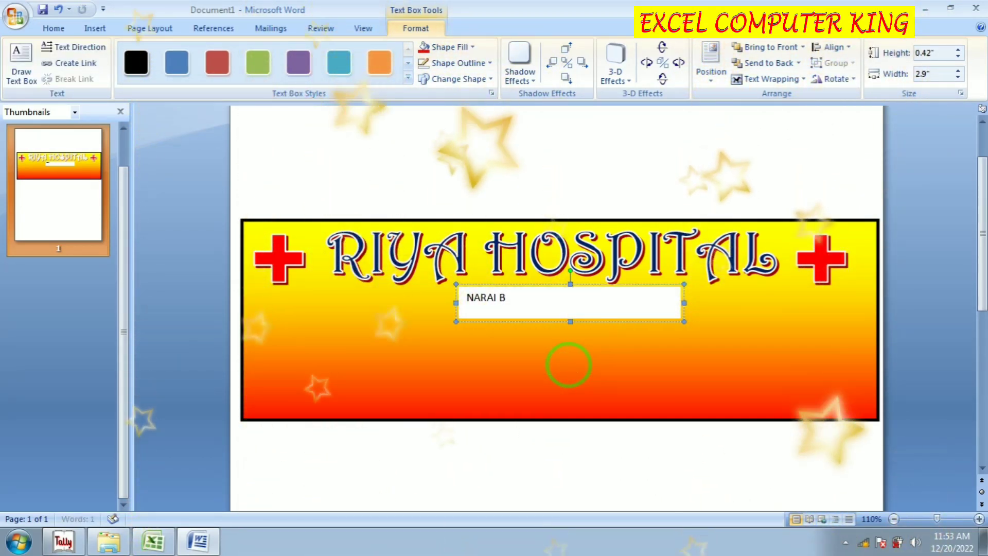
pyautogui.write('ANDH-MS')
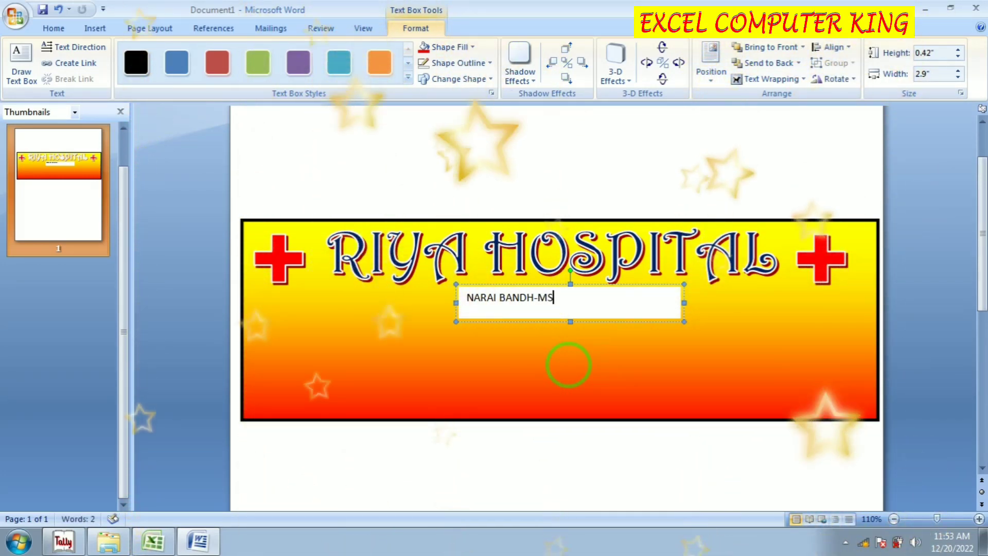
pyautogui.press('BackSpace')
pyautogui.write('AU')
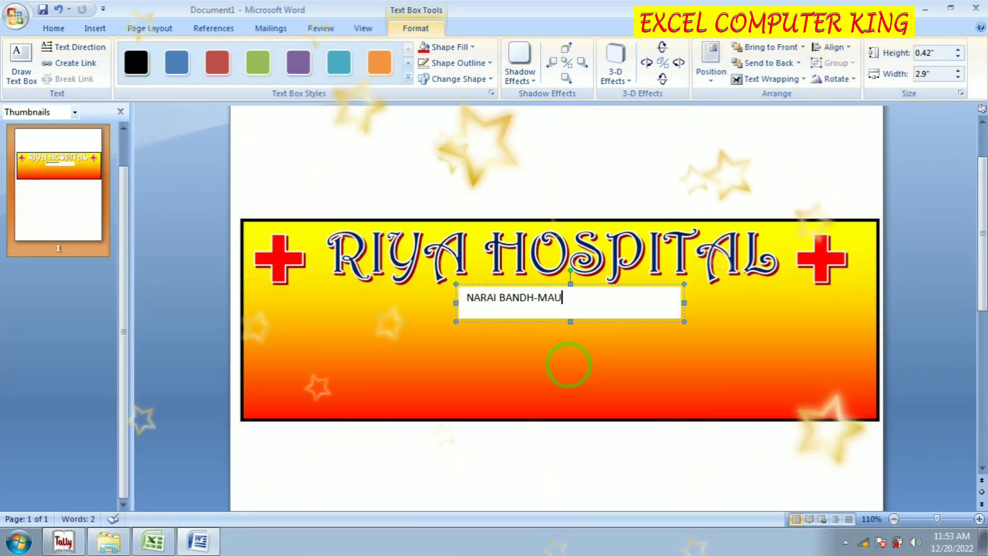
# - Centre-align the location text within the box
pyautogui.hotkey('ctrl', 'a')
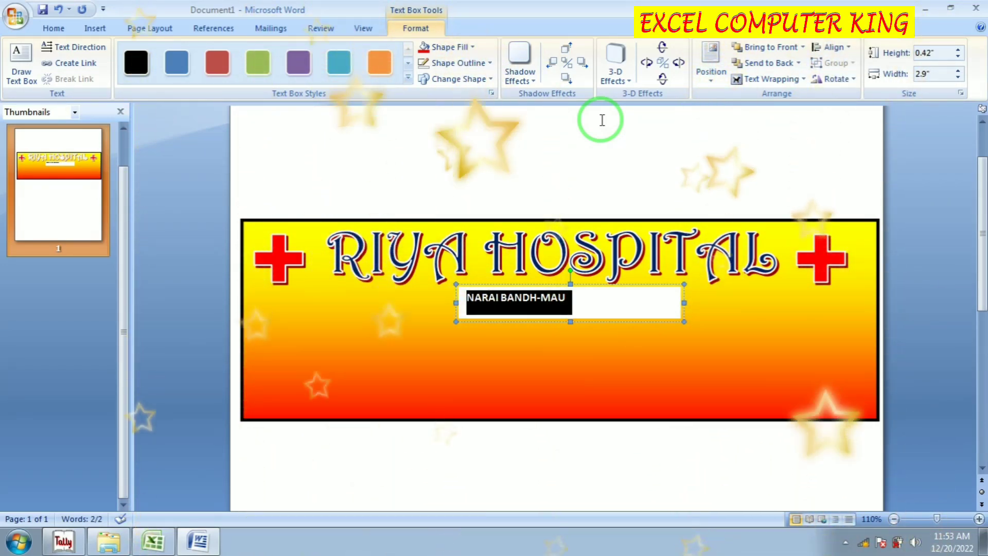
pyautogui.click(68, 29)
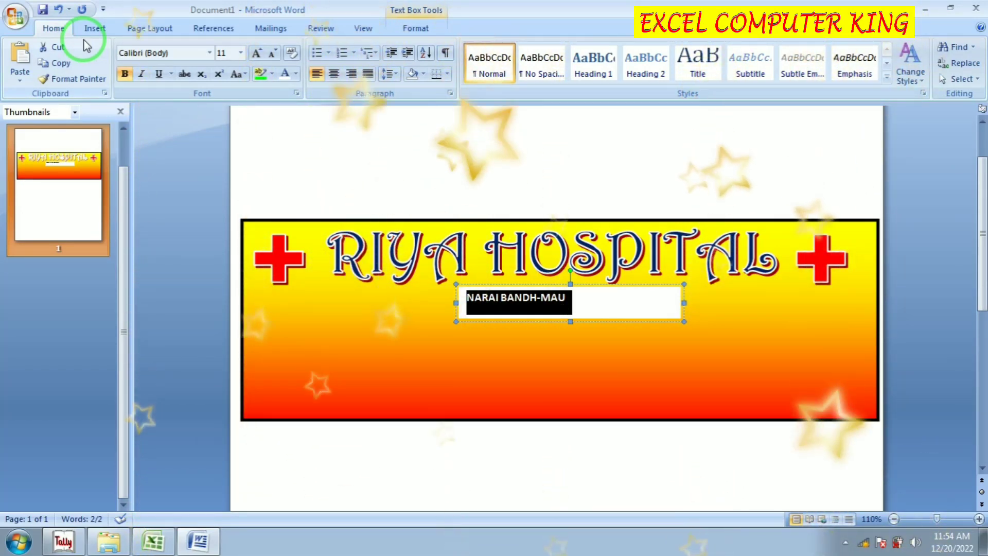
pyautogui.click(335, 77)
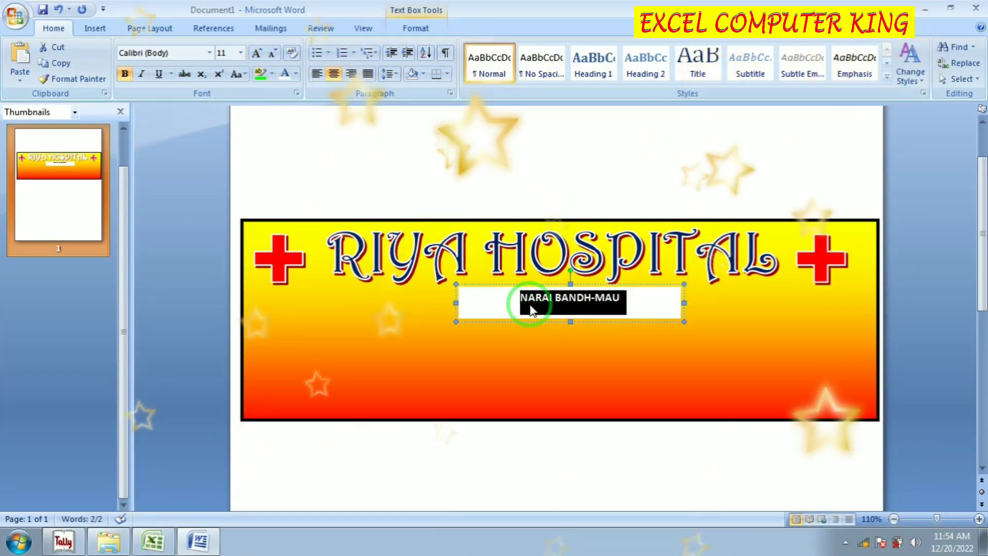
pyautogui.click(536, 299)
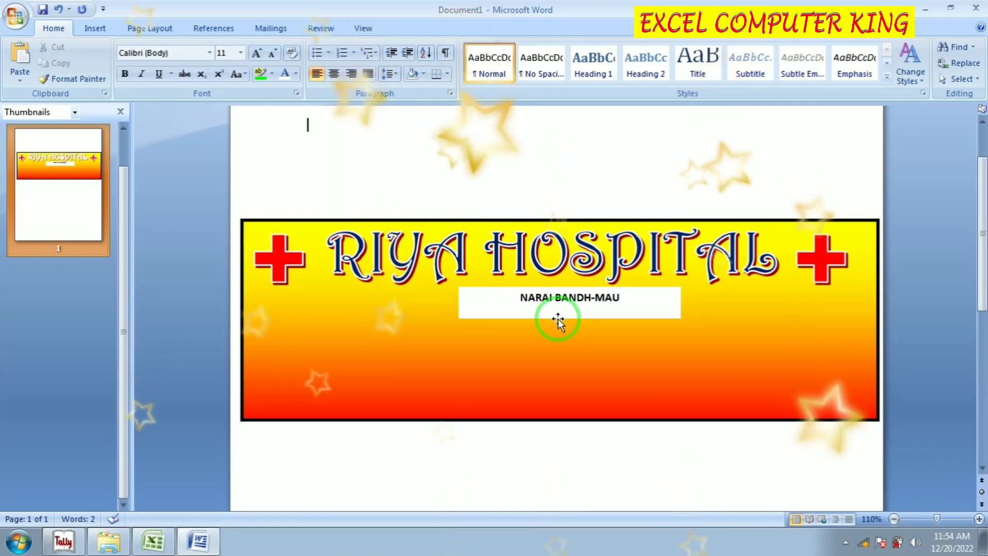
pyautogui.click(564, 323)
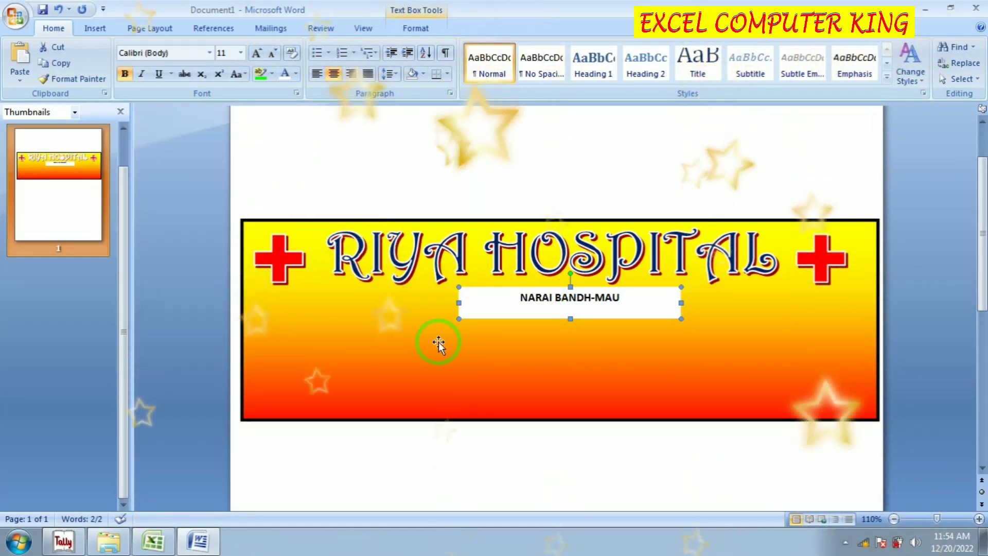
# - Draw a Flowchart: Terminator plaque below the left red cross and type FACILITIES: inside it
pyautogui.click(93, 29)
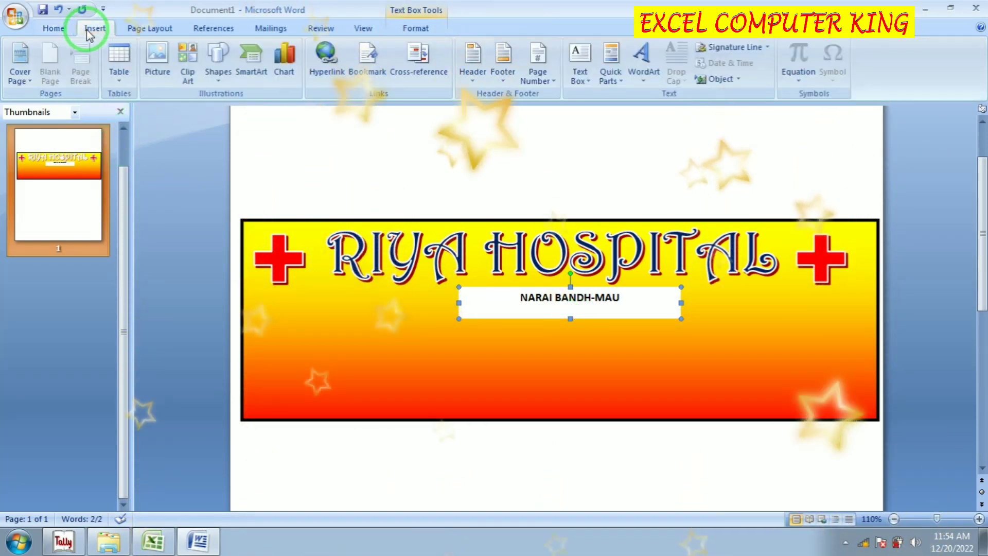
pyautogui.click(218, 78)
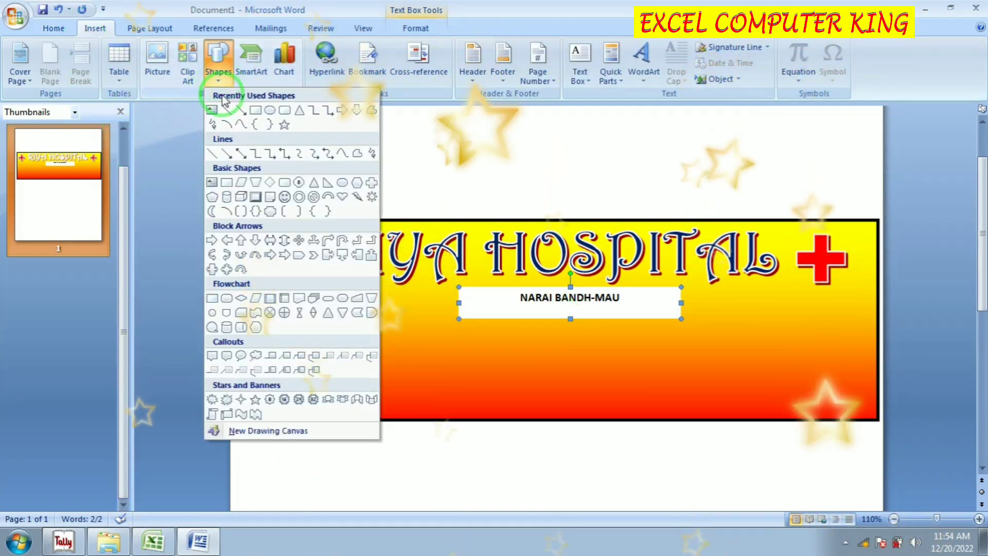
pyautogui.click(328, 312)
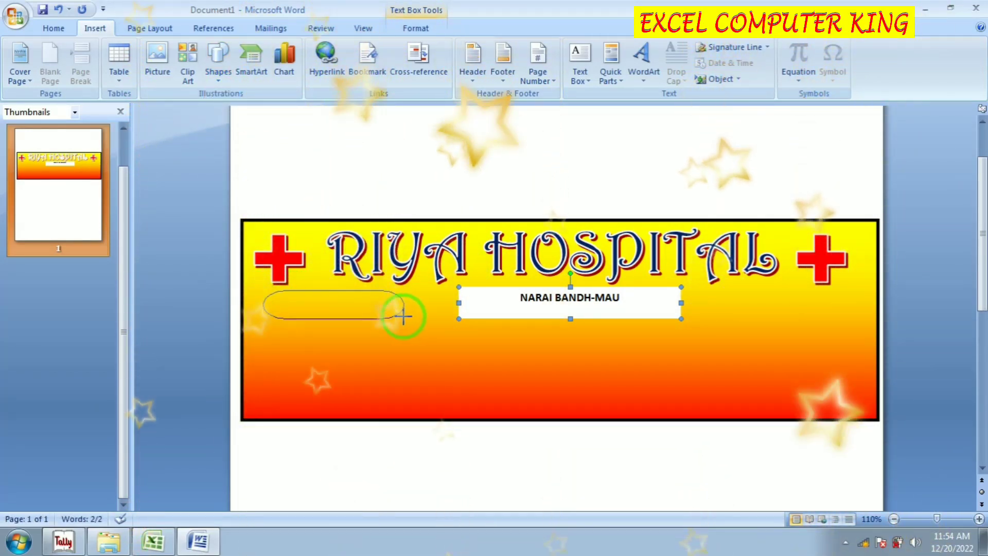
pyautogui.moveTo(405, 316); pyautogui.dragTo(415, 325)
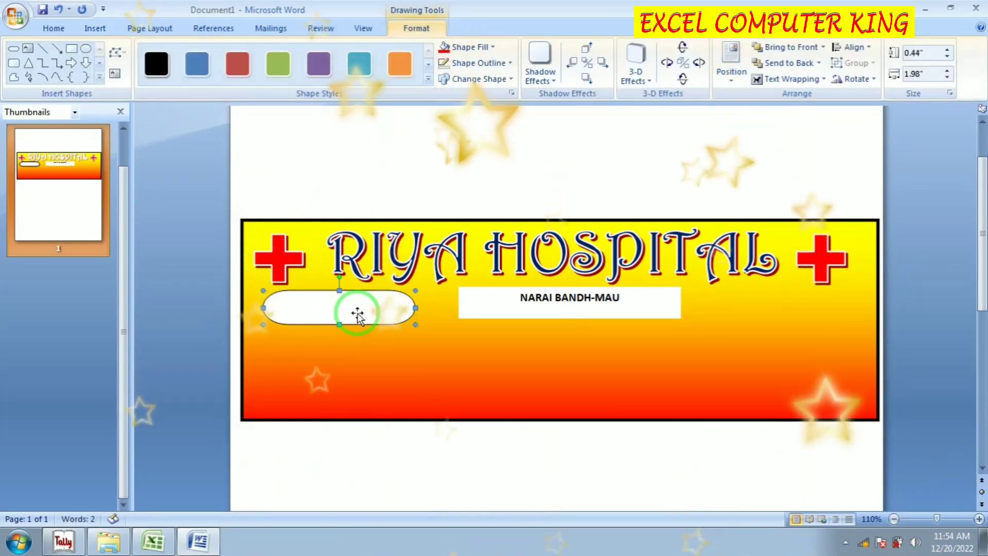
pyautogui.rightClick(357, 313)
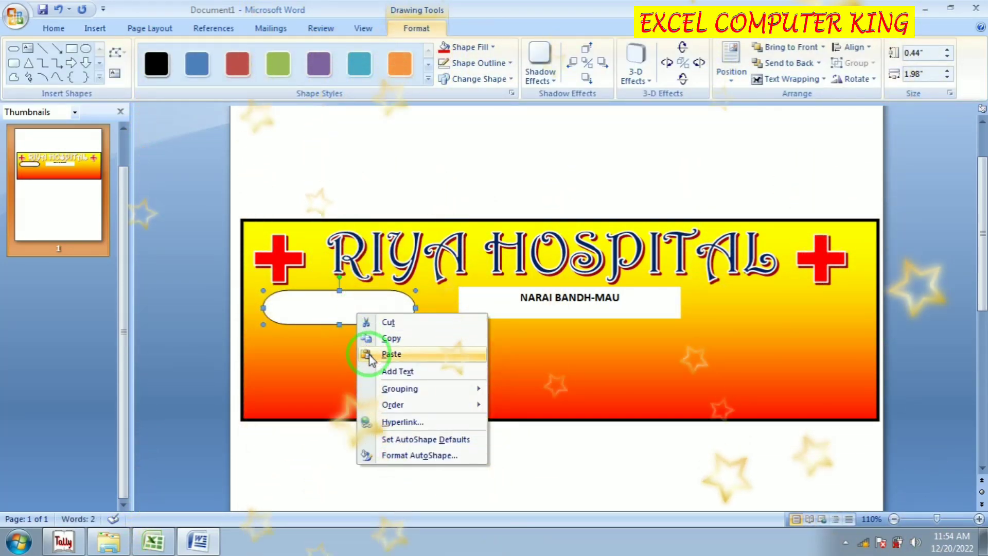
pyautogui.click(401, 372)
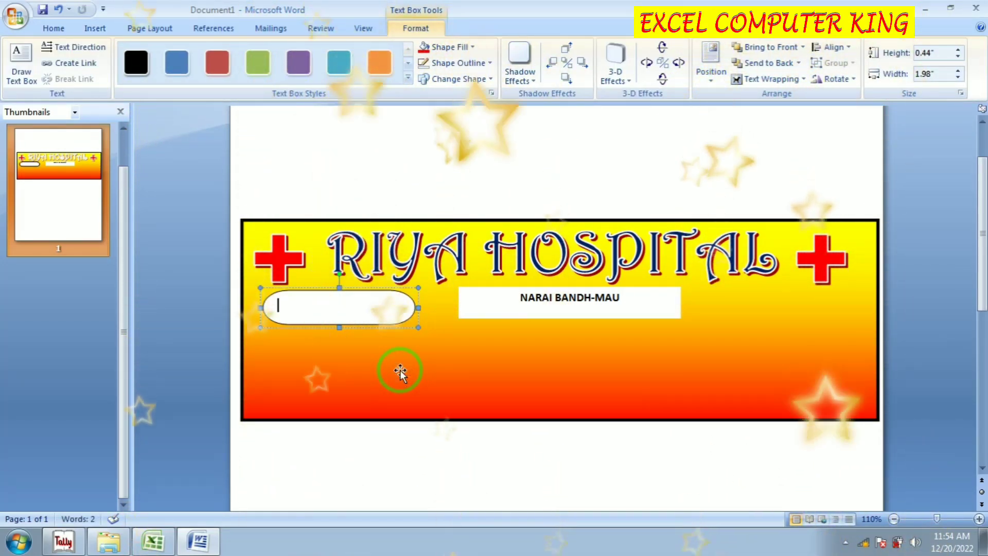
pyautogui.write('FAC')
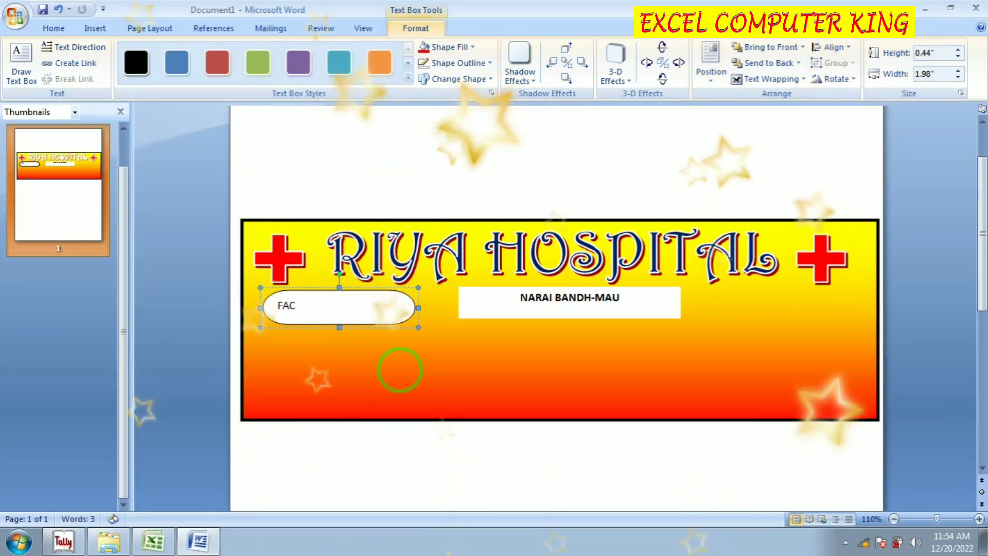
pyautogui.write('IL')
pyautogui.write('I')
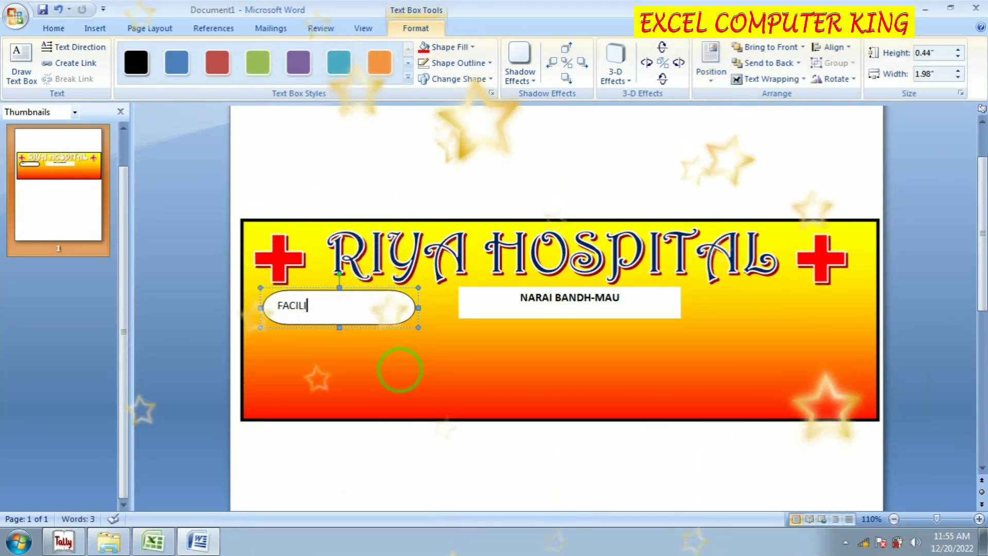
pyautogui.write('TIES')
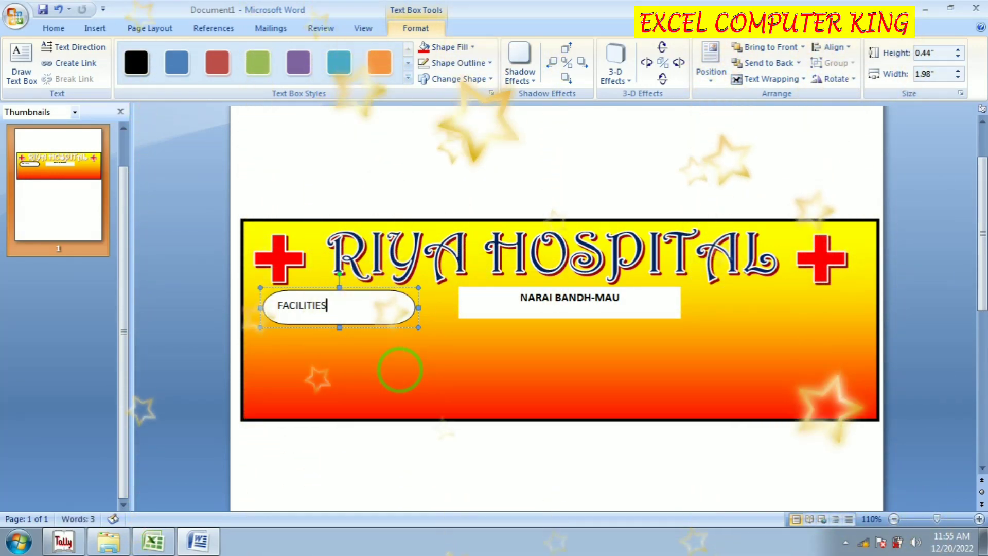
pyautogui.write(':')
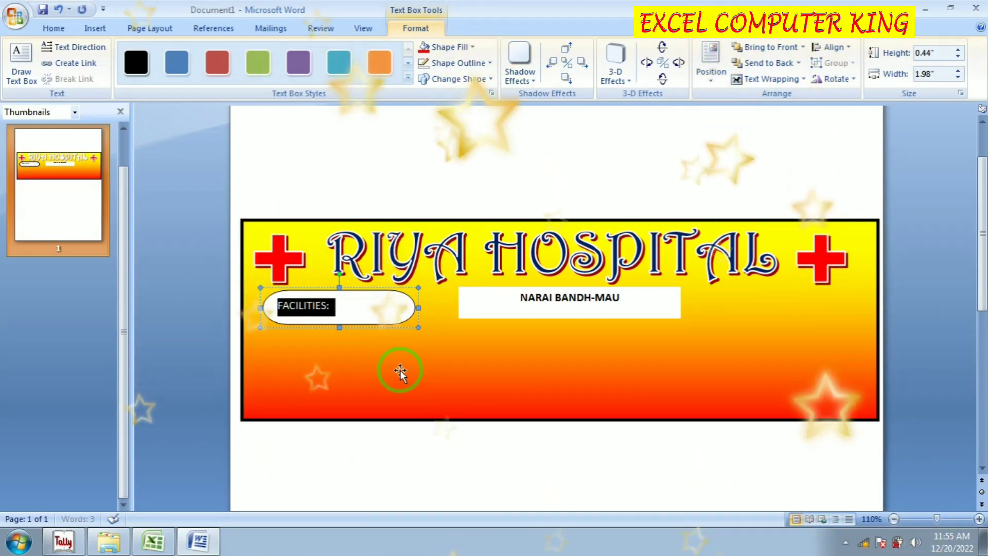
# - Enlarge and bold the FACILITIES: text and fill its plaque dark blue
pyautogui.hotkey('ctrl', 'shift', '.')
pyautogui.hotkey('ctrl', 'shift', '.')
pyautogui.hotkey('ctrl', 'shift', '.')
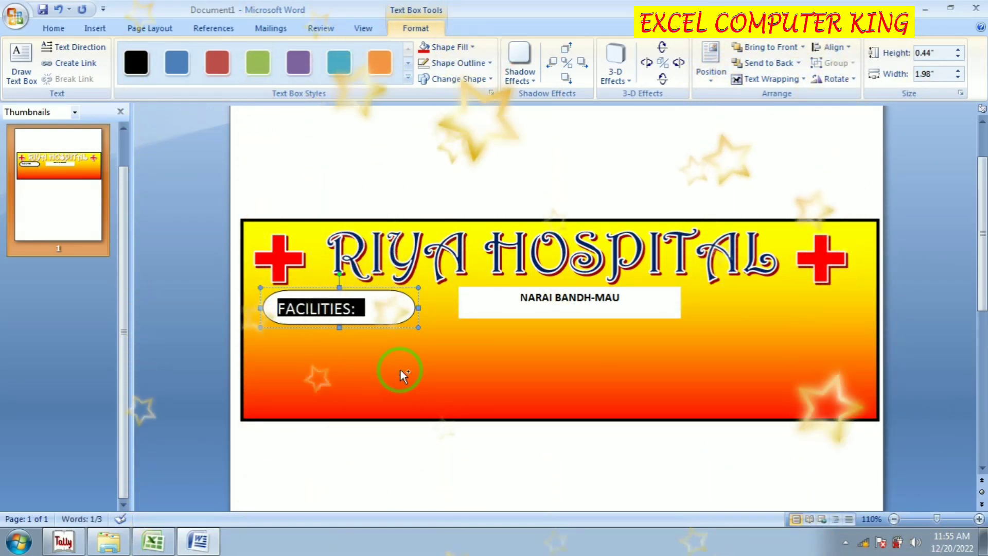
pyautogui.hotkey('ctrl', 'b')
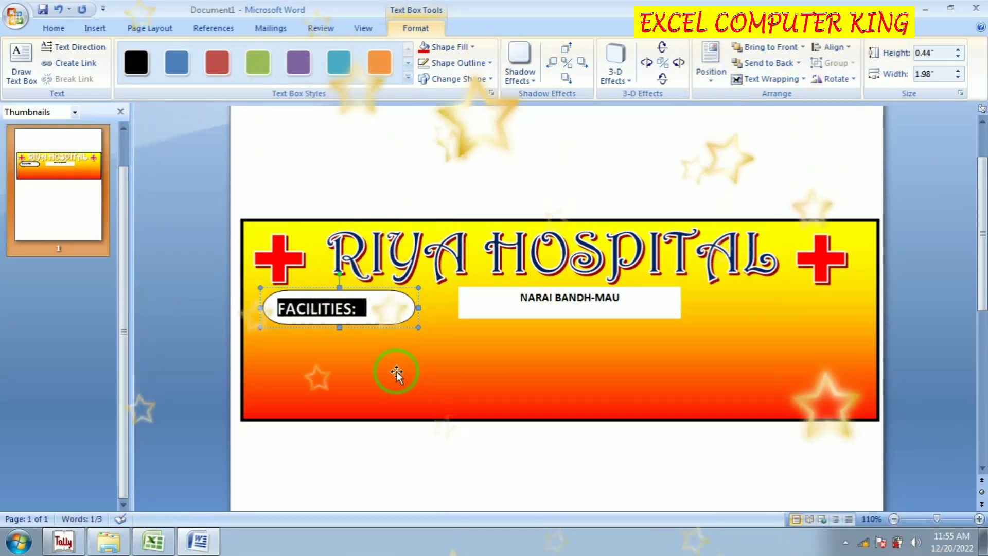
pyautogui.click(461, 45)
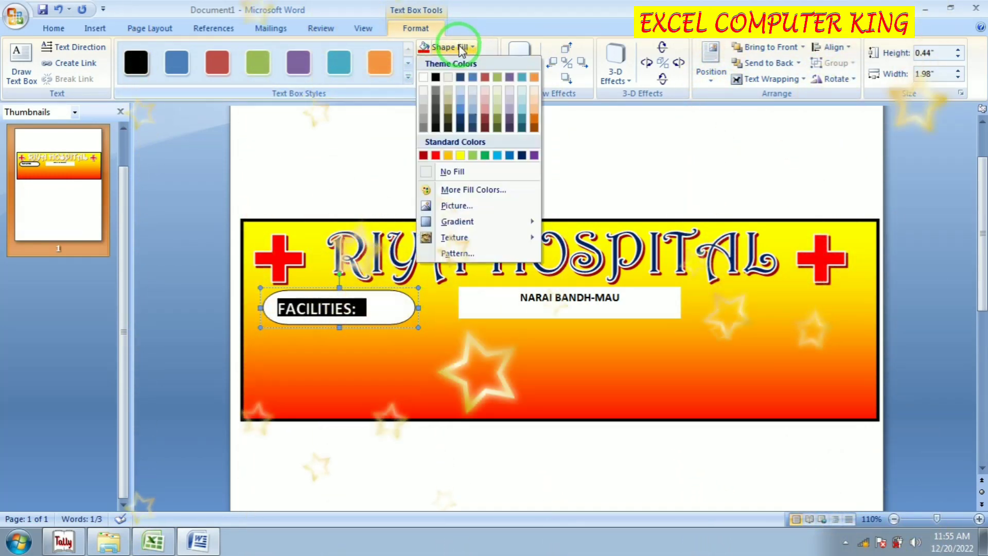
pyautogui.click(522, 156)
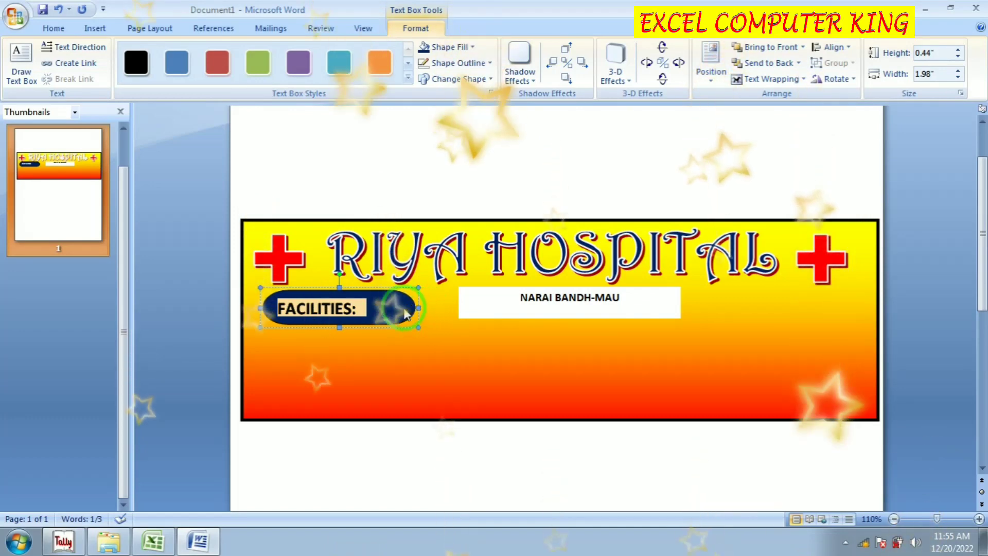
pyautogui.click(276, 312)
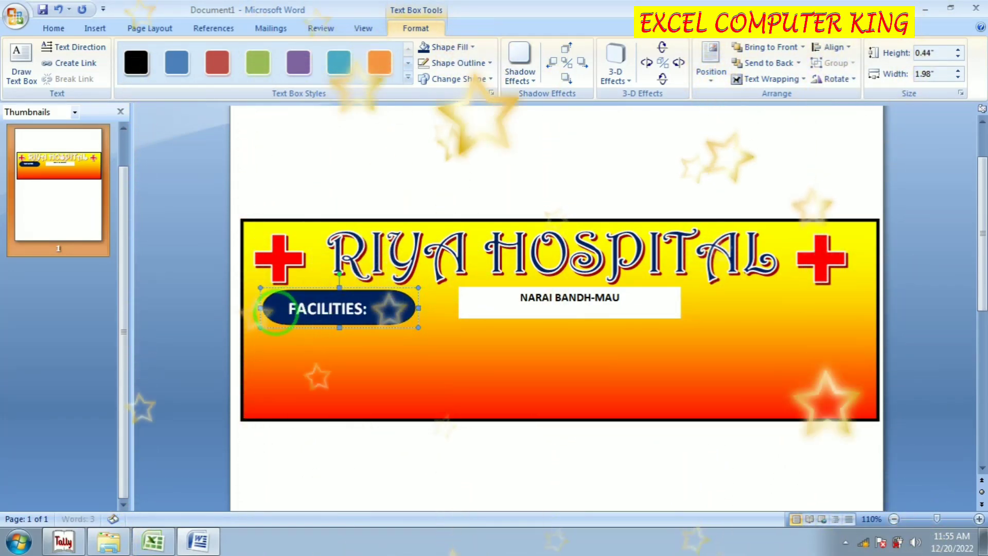
# - Stretch the banner taller and draw a plaque shape below FACILITIES
pyautogui.click(371, 404)
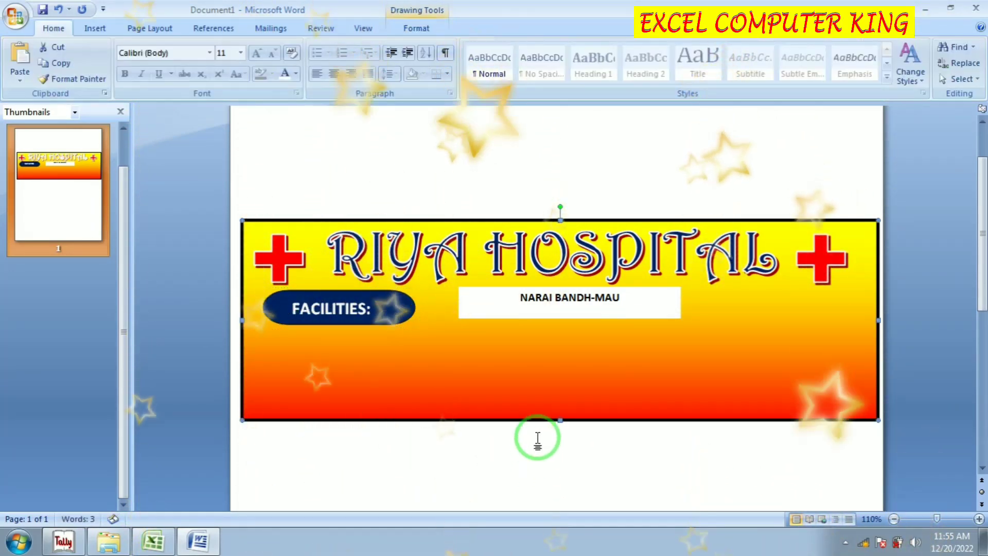
pyautogui.moveTo(561, 420); pyautogui.dragTo(562, 453)
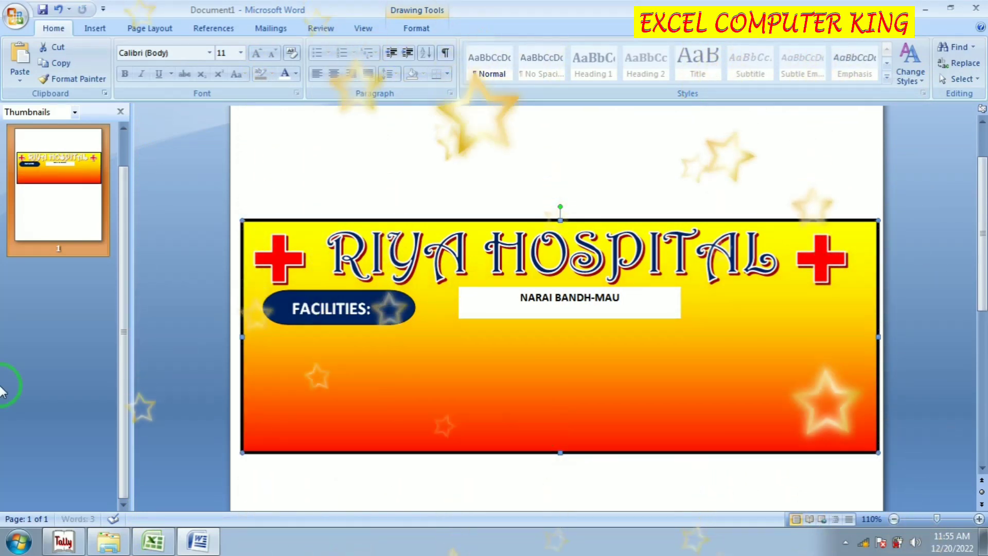
pyautogui.click(95, 29)
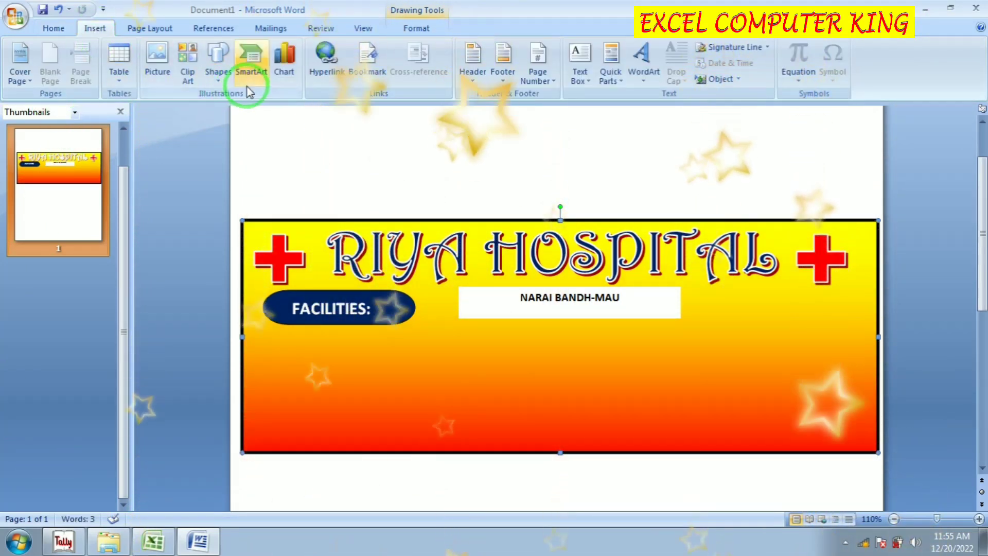
pyautogui.click(218, 64)
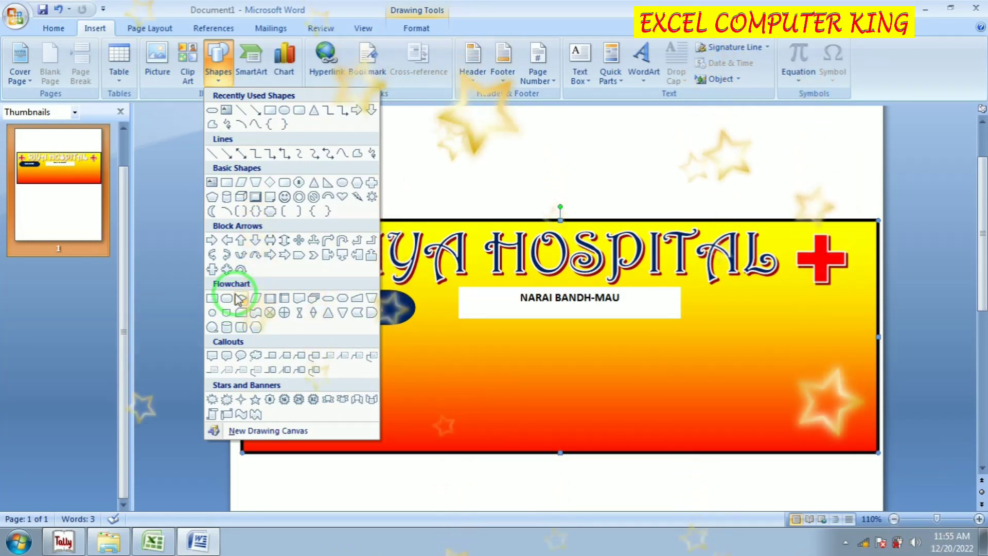
pyautogui.click(272, 213)
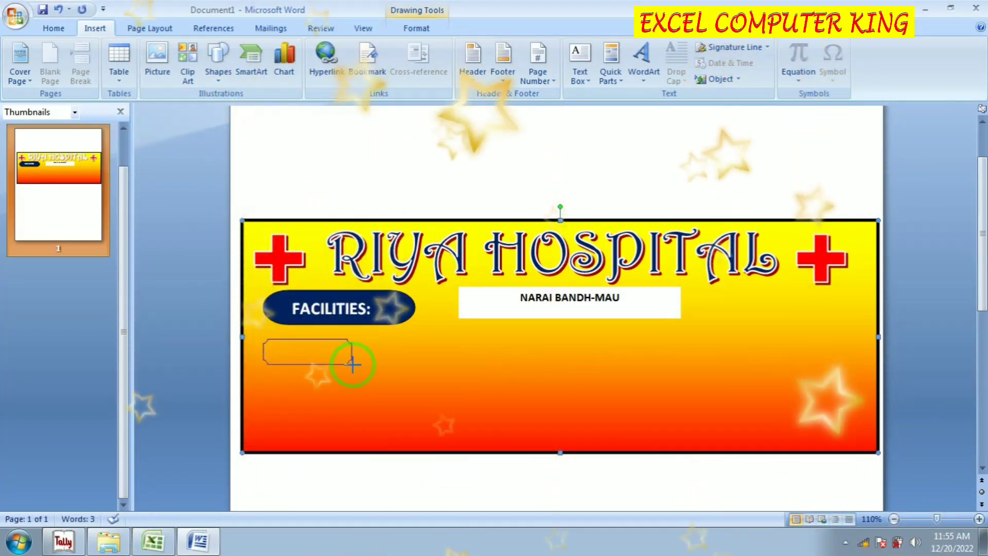
pyautogui.moveTo(353, 365); pyautogui.dragTo(412, 377)
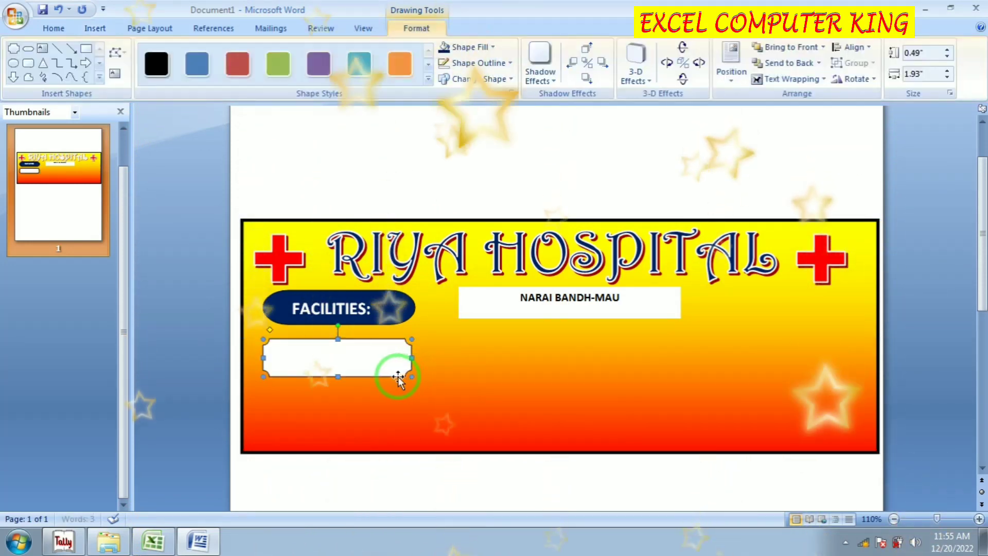
# - Copy the plaque and place the copy directly below the first one
pyautogui.rightClick(363, 360)
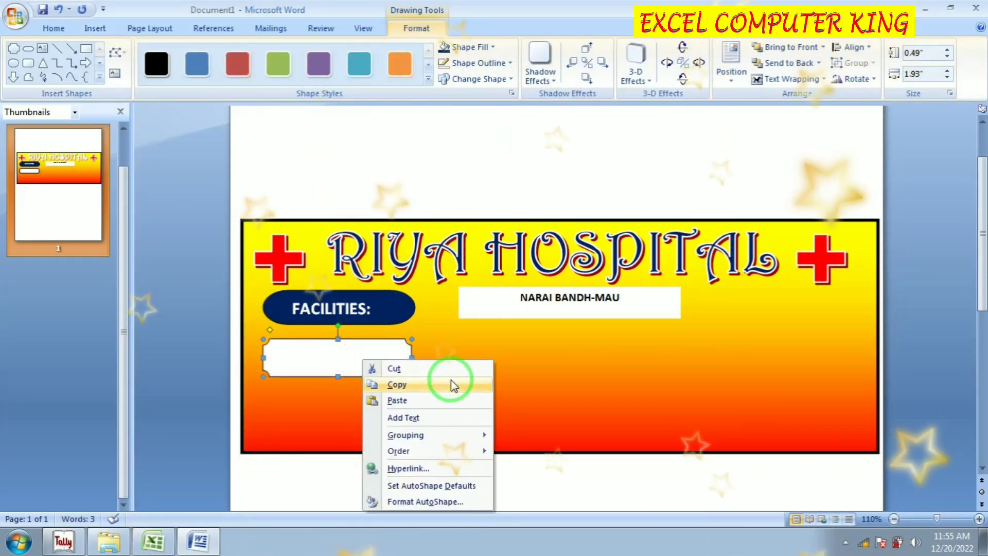
pyautogui.click(412, 384)
pyautogui.rightClick(364, 387)
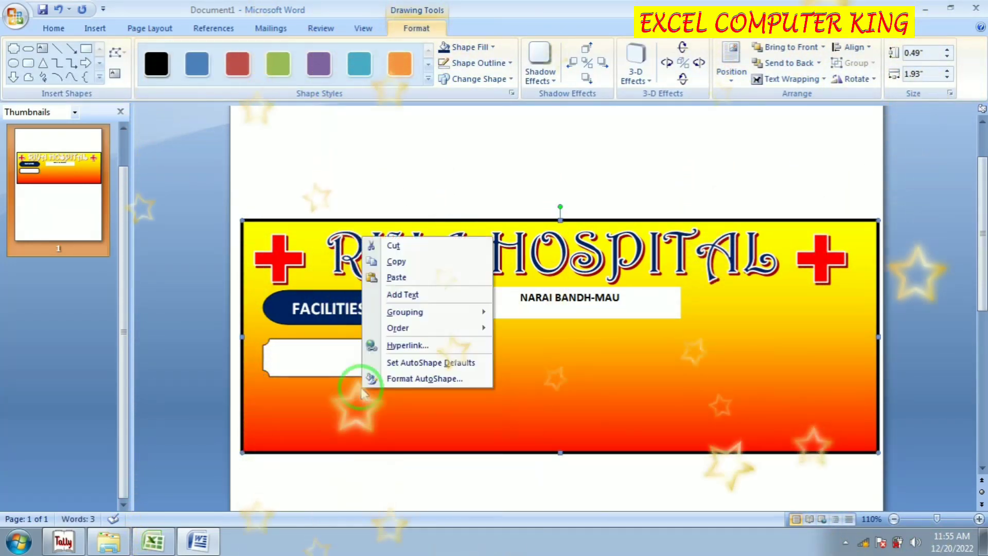
pyautogui.click(404, 282)
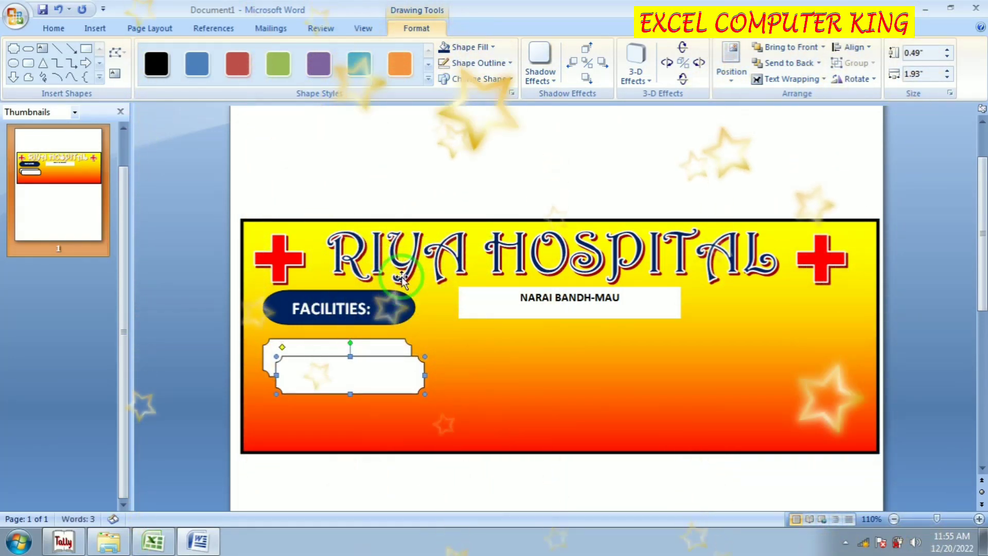
pyautogui.press('Down')
pyautogui.press('Down')
pyautogui.press('Down')
pyautogui.press('Down')
pyautogui.press('Down')
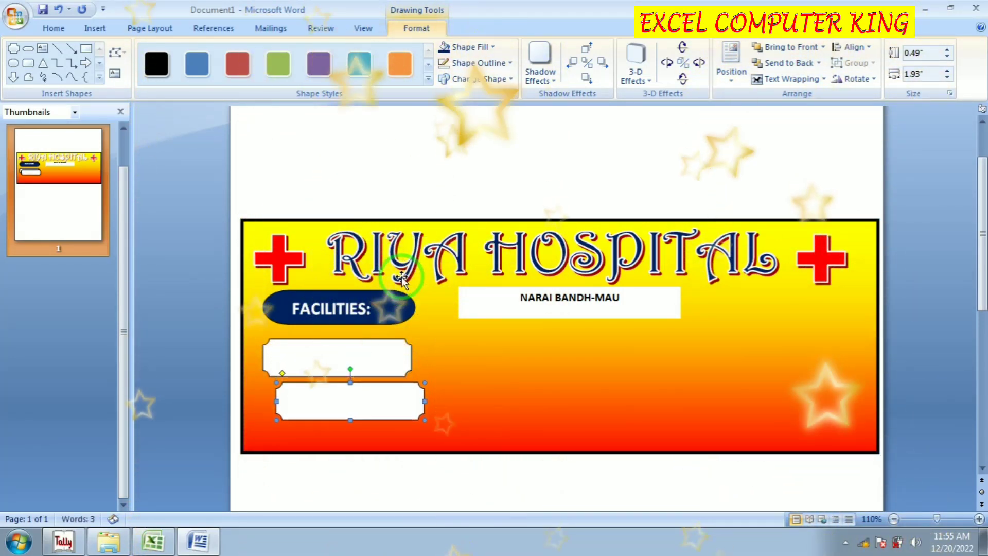
pyautogui.press('Down')
pyautogui.press('Left')
pyautogui.press('Left')
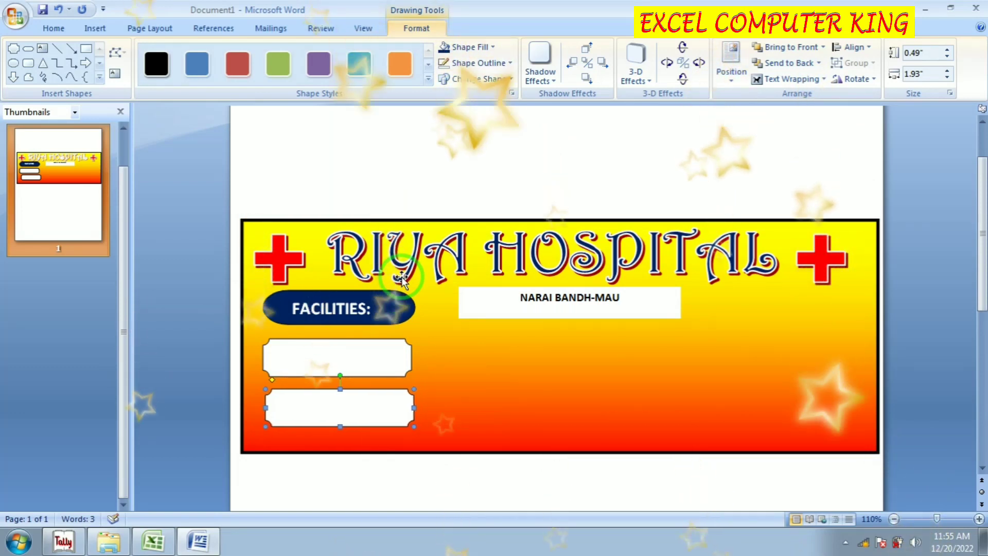
pyautogui.press('Left')
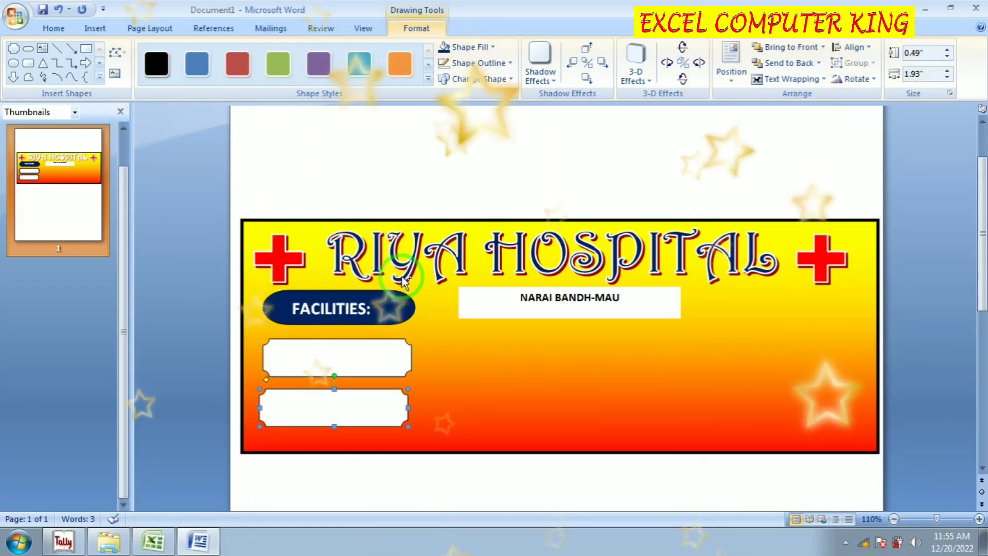
# - Paste two more plaques to the right, completing a two-by-two grid
pyautogui.hotkey('ctrl', 'v')
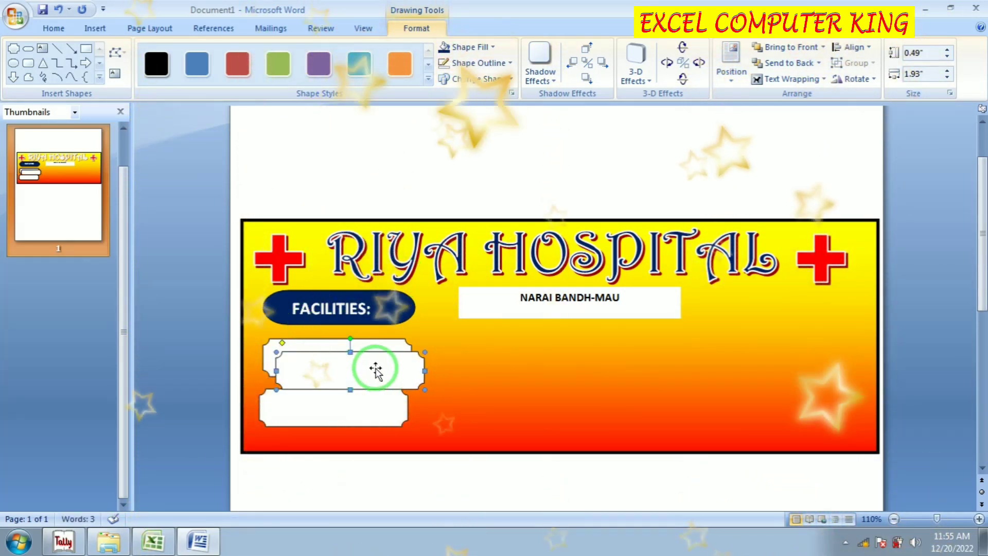
pyautogui.moveTo(376, 368)
pyautogui.mouseDown()
pyautogui.moveTo(516, 348)
pyautogui.moveTo(532, 356)
pyautogui.mouseUp()
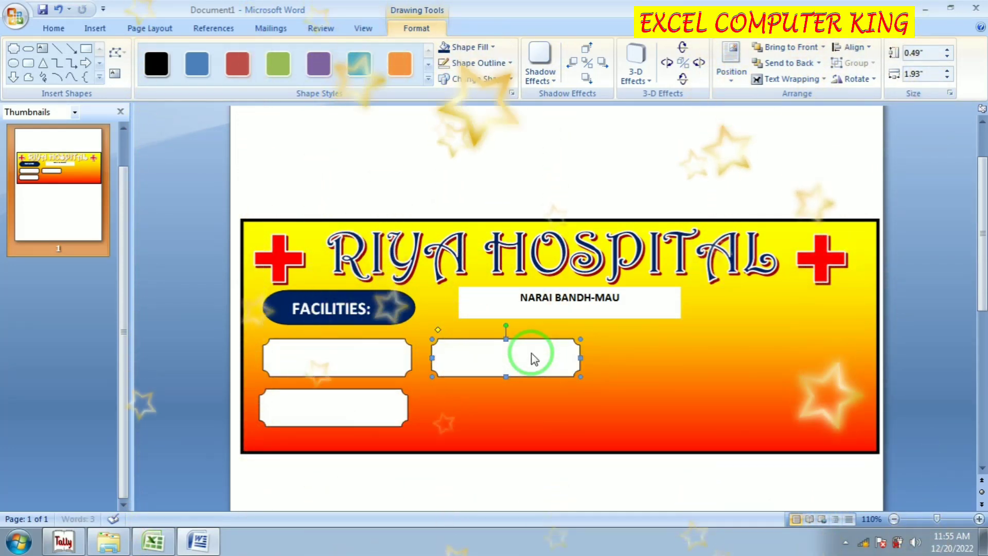
pyautogui.hotkey('ctrl', 'v')
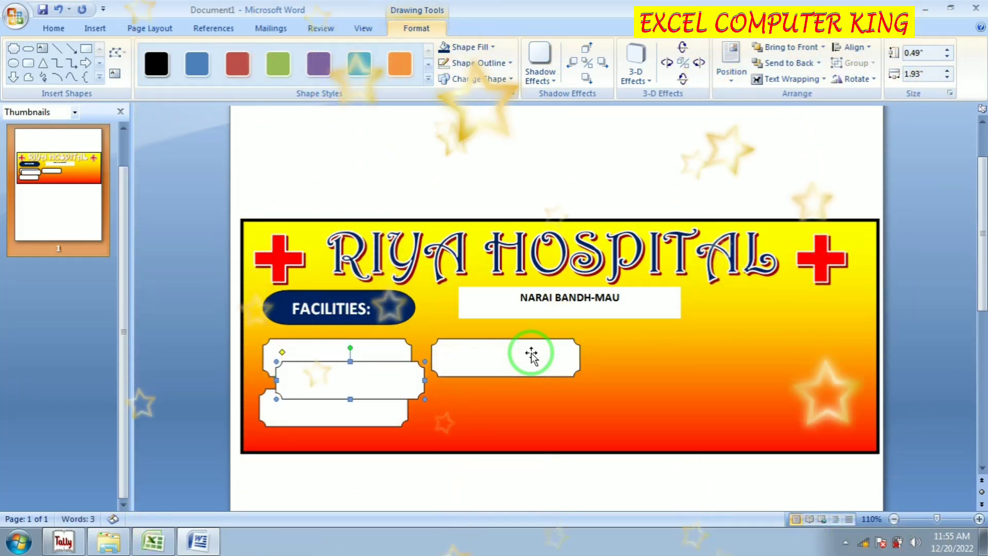
pyautogui.press('Down')
pyautogui.press('Down')
pyautogui.press('Down')
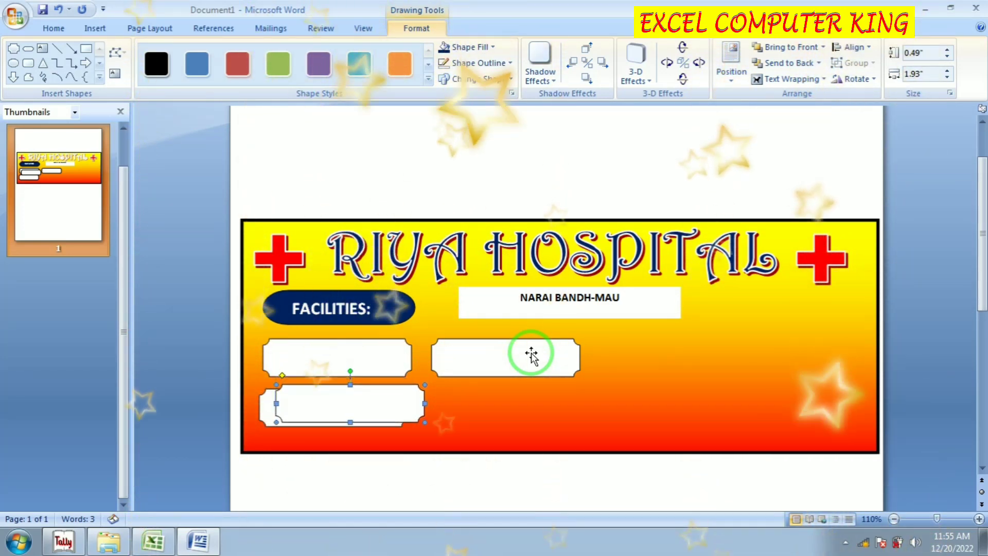
pyautogui.press('Down')
pyautogui.press('Right')
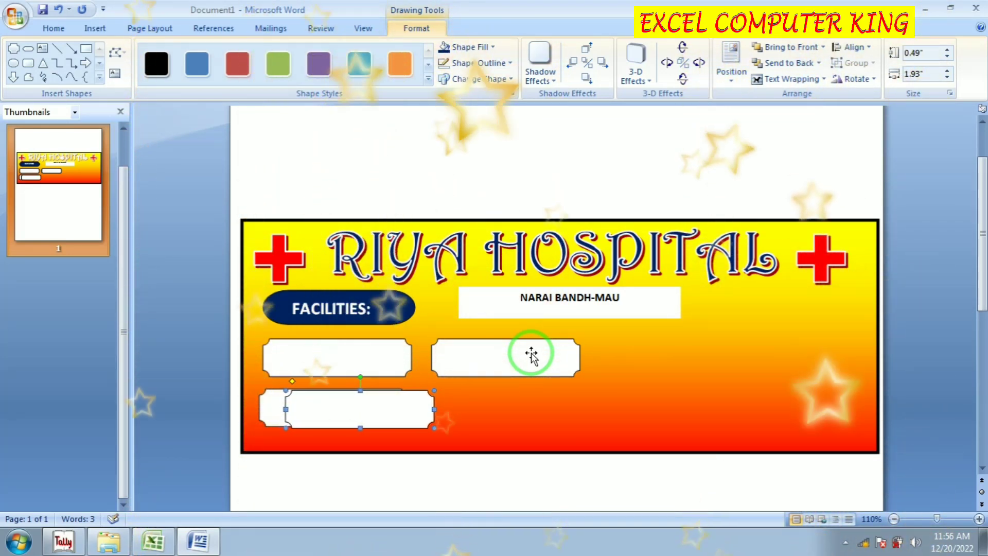
pyautogui.press('Right')
pyautogui.press('Right')
pyautogui.press('Right')
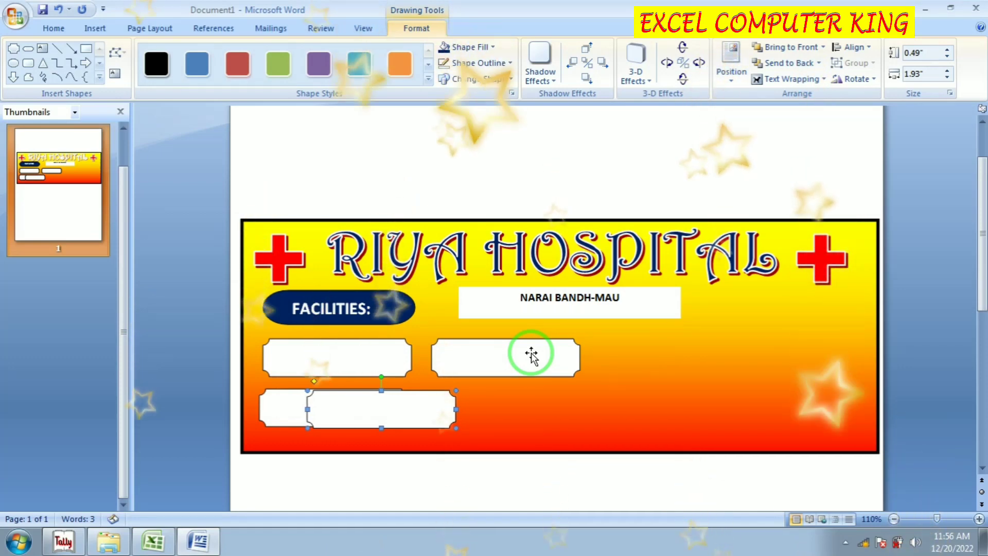
pyautogui.moveTo(375, 404)
pyautogui.mouseDown()
pyautogui.moveTo(514, 400)
pyautogui.moveTo(505, 401)
pyautogui.mouseUp()
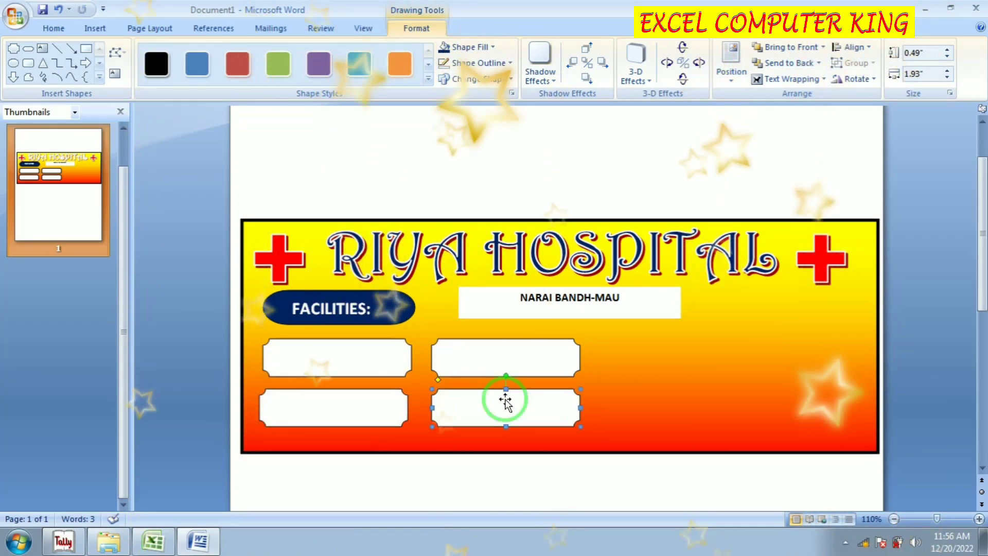
# - Label the upper-left plaque MRI with enlarged, bold, centred text
pyautogui.rightClick(361, 364)
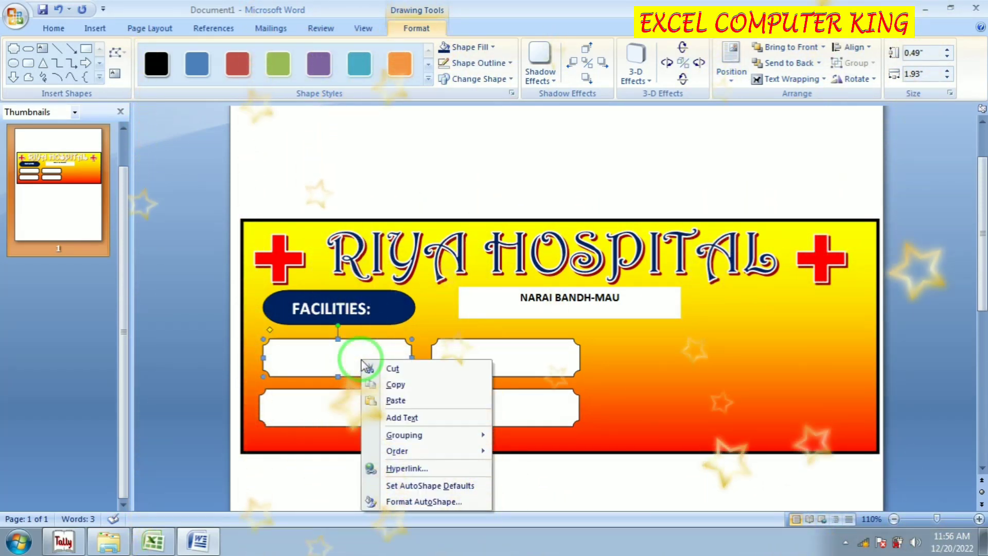
pyautogui.click(404, 419)
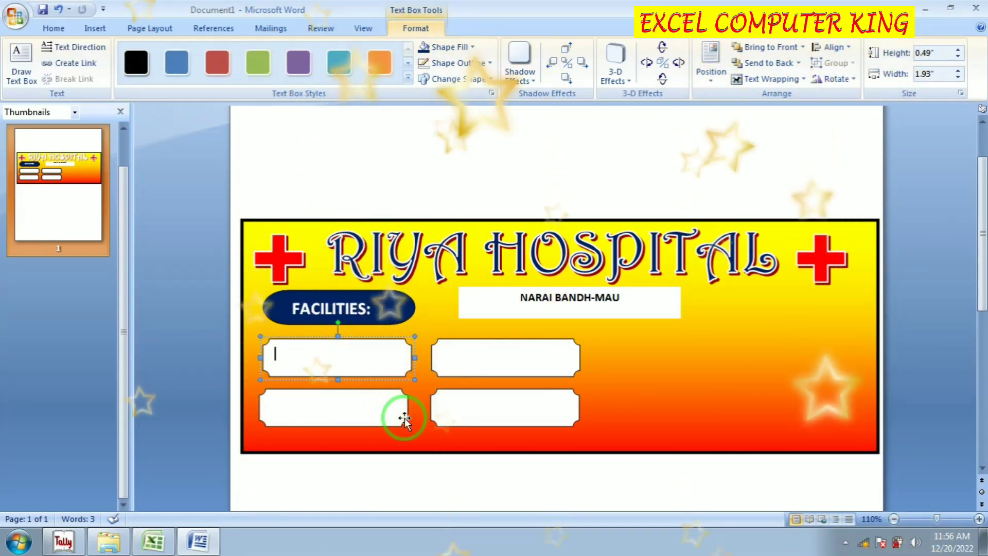
pyautogui.write('MRI')
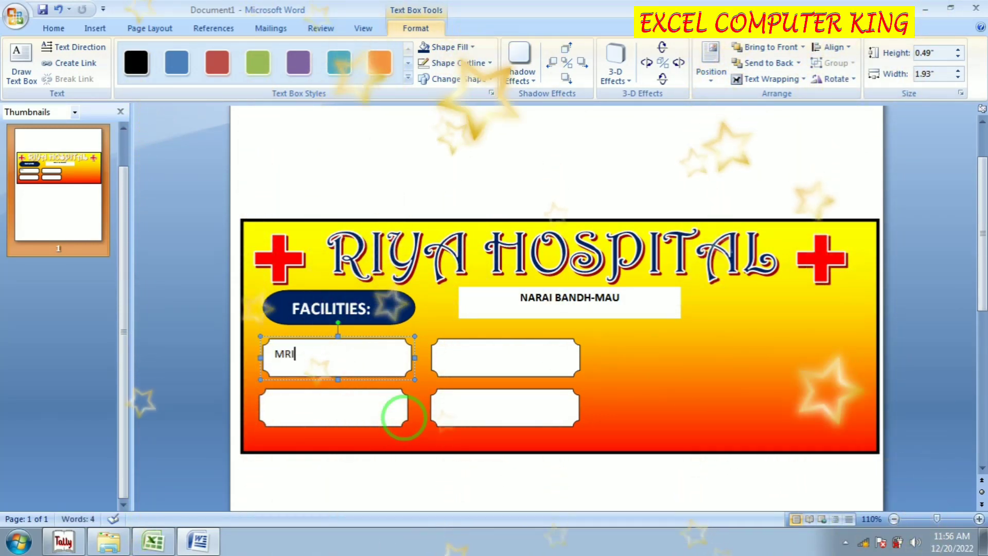
pyautogui.hotkey('ctrl', 'a')
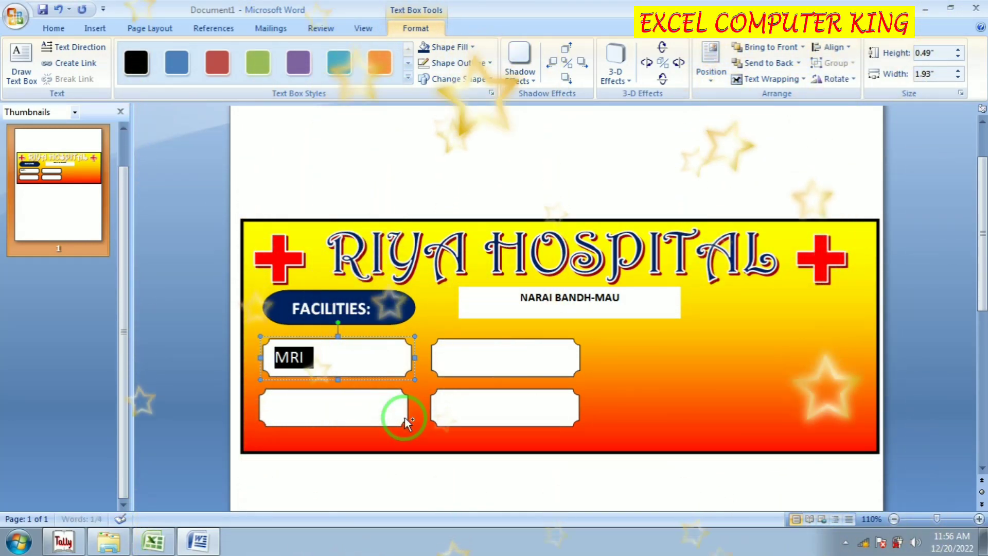
pyautogui.hotkey('ctrl', 'shift', '.')
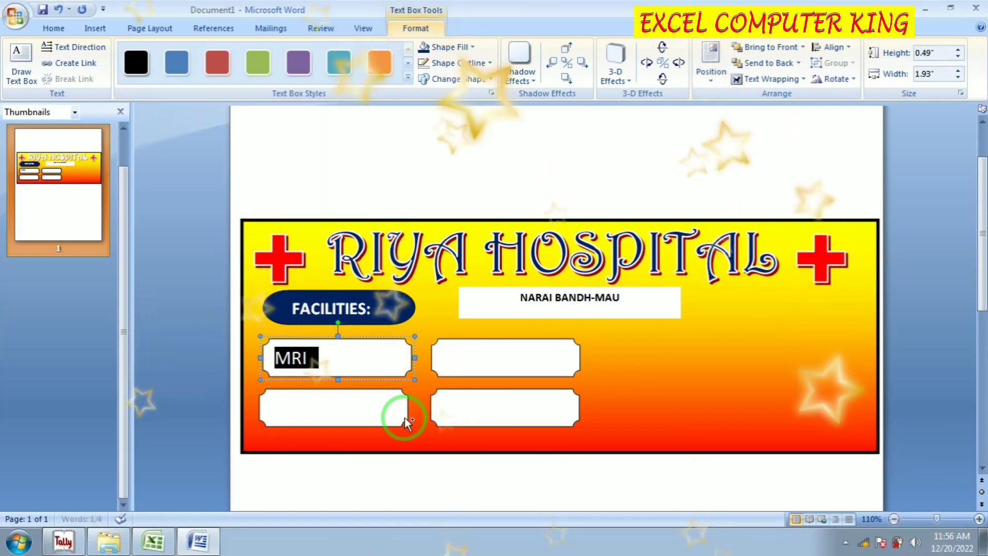
pyautogui.click(406, 420)
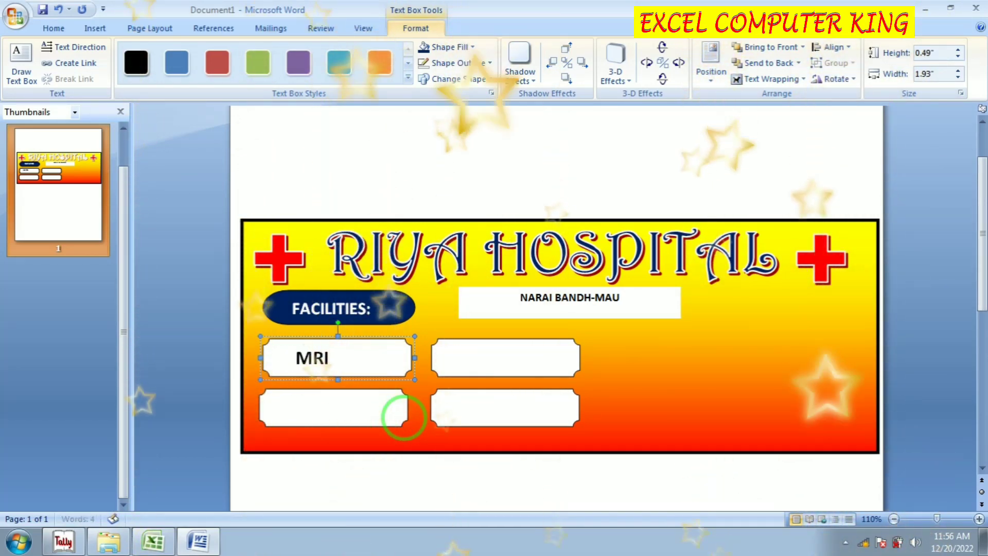
pyautogui.hotkey('ctrl', 'e')
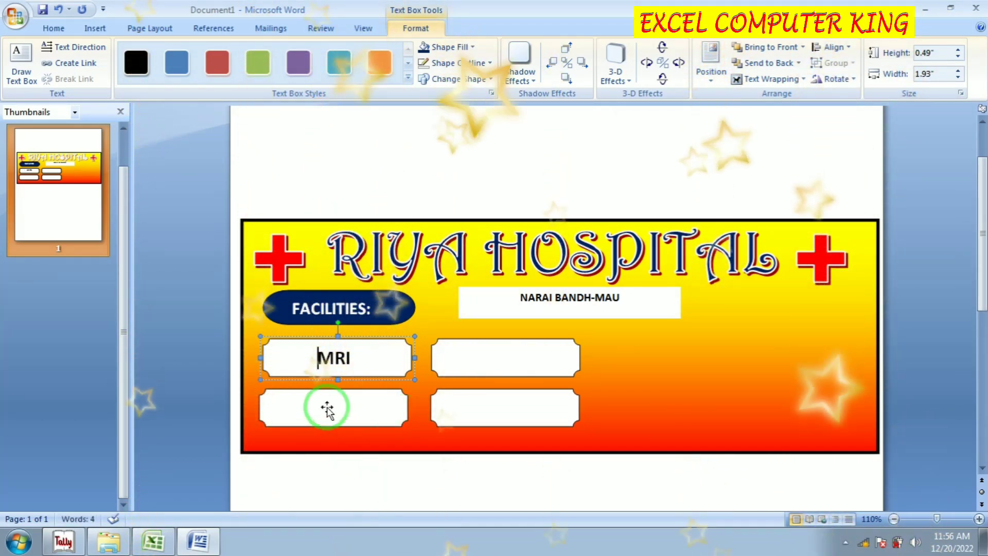
# - Label the lower-left plaque X-RAY and enlarge its text
pyautogui.click(328, 409)
pyautogui.rightClick(327, 406)
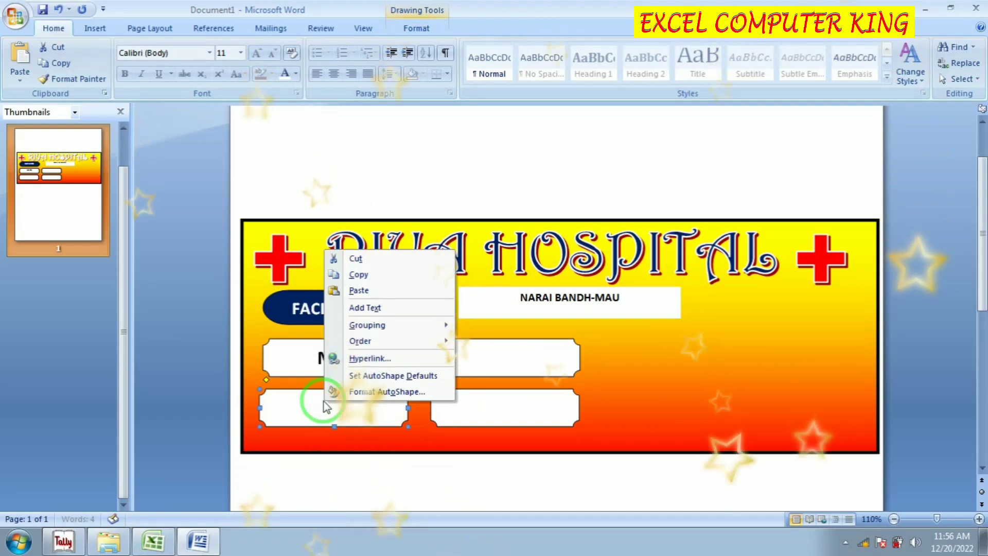
pyautogui.click(352, 309)
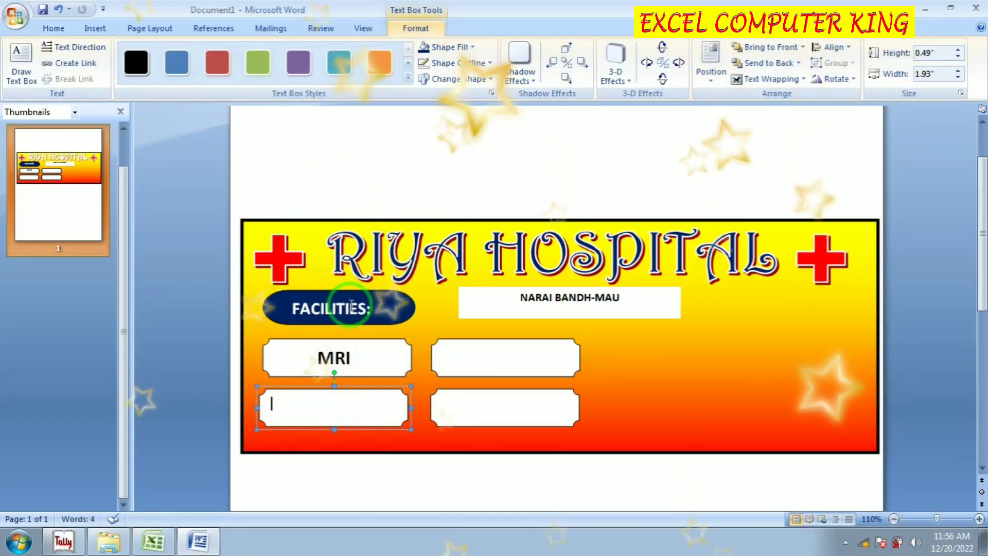
pyautogui.write('X')
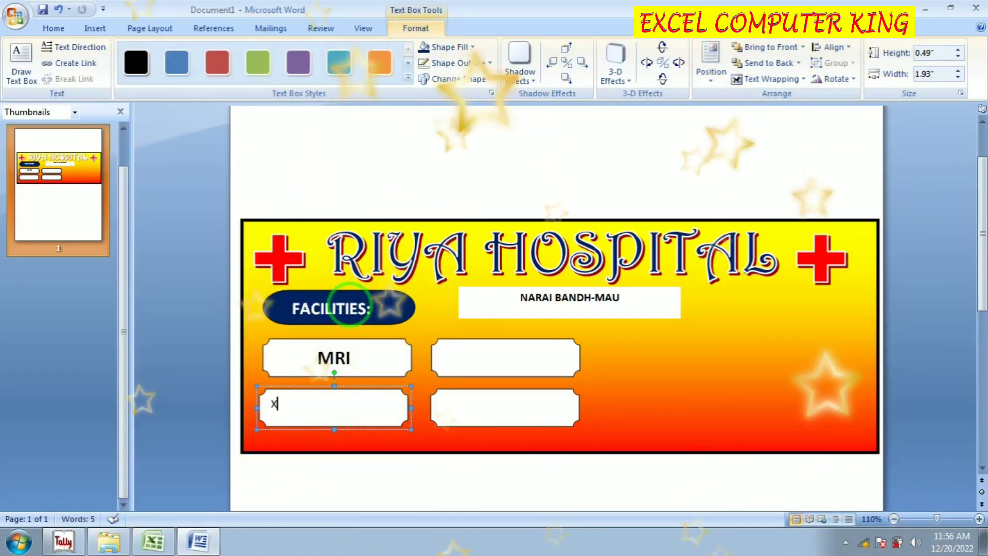
pyautogui.write('-RAU')
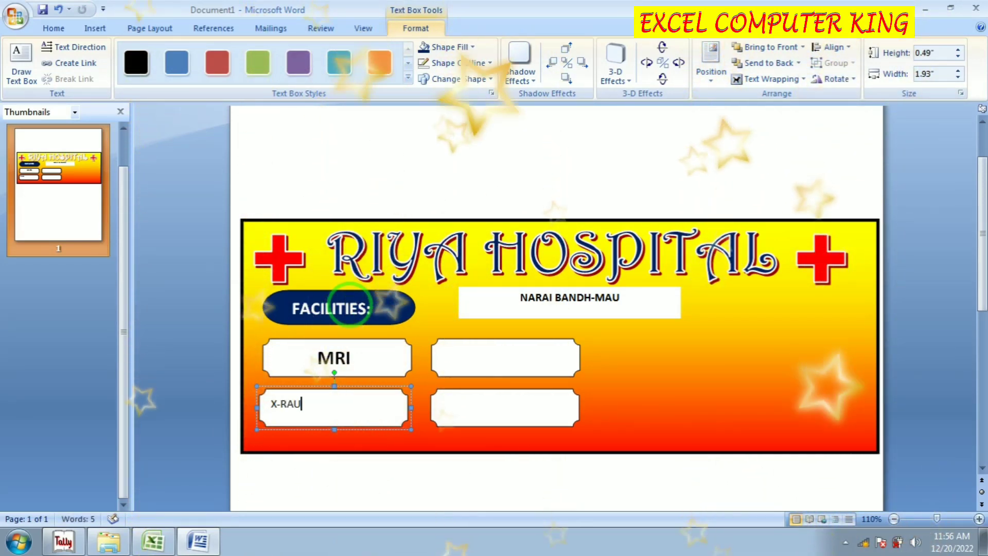
pyautogui.press('BackSpace')
pyautogui.write('Y')
pyautogui.hotkey('shift', 'Home')
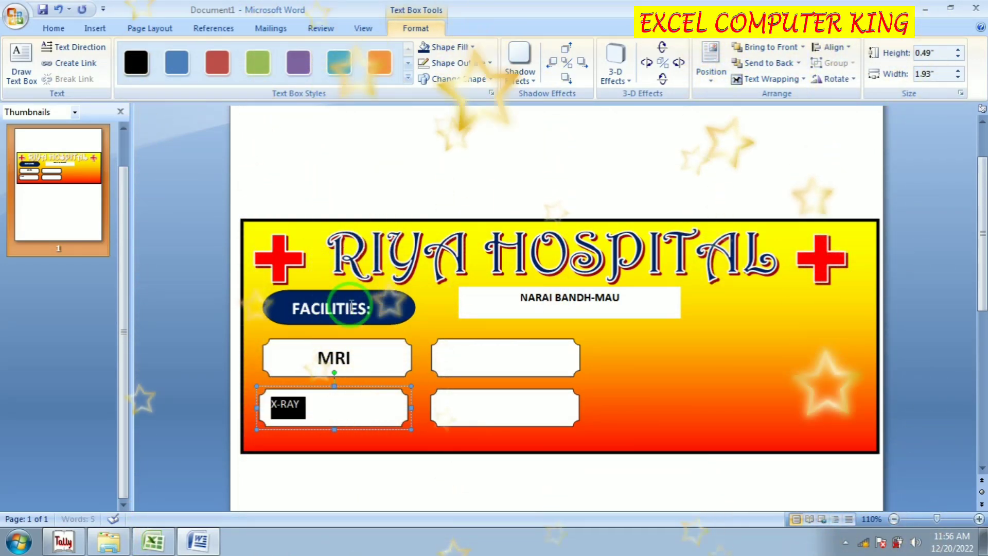
pyautogui.hotkey('ctrl', ']')
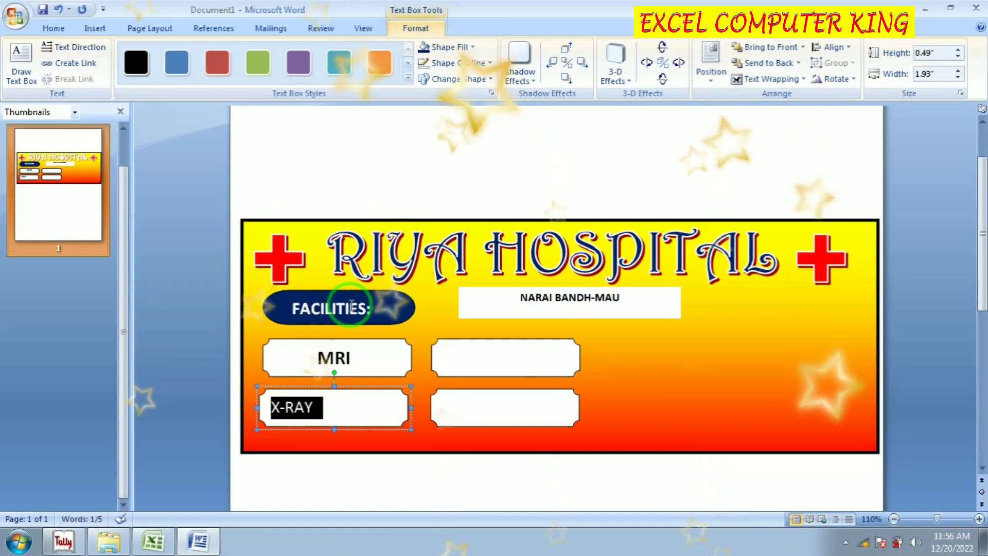
pyautogui.hotkey('ctrl', ']')
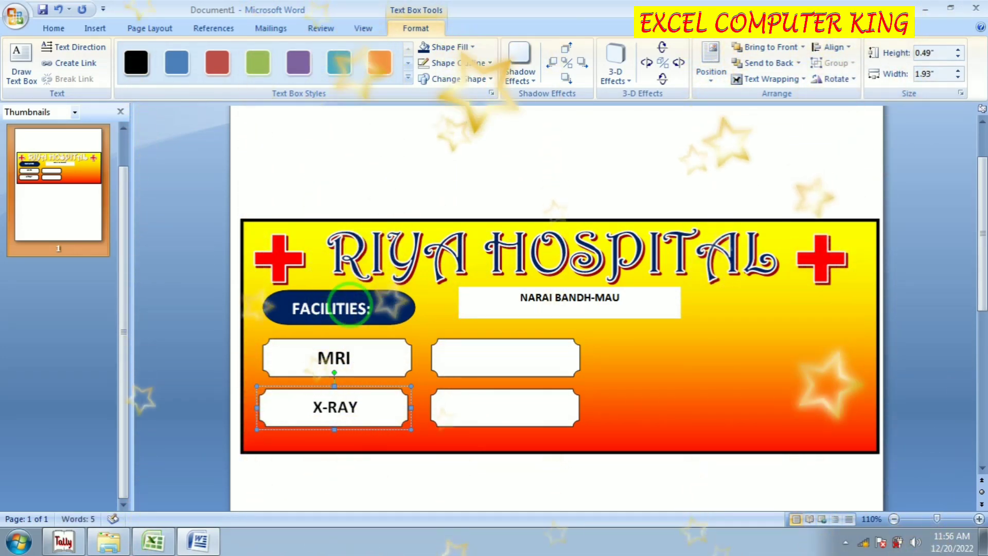
# - Label the upper-right plaque BLOOD TEST with enlarged, centred text
pyautogui.click(470, 353)
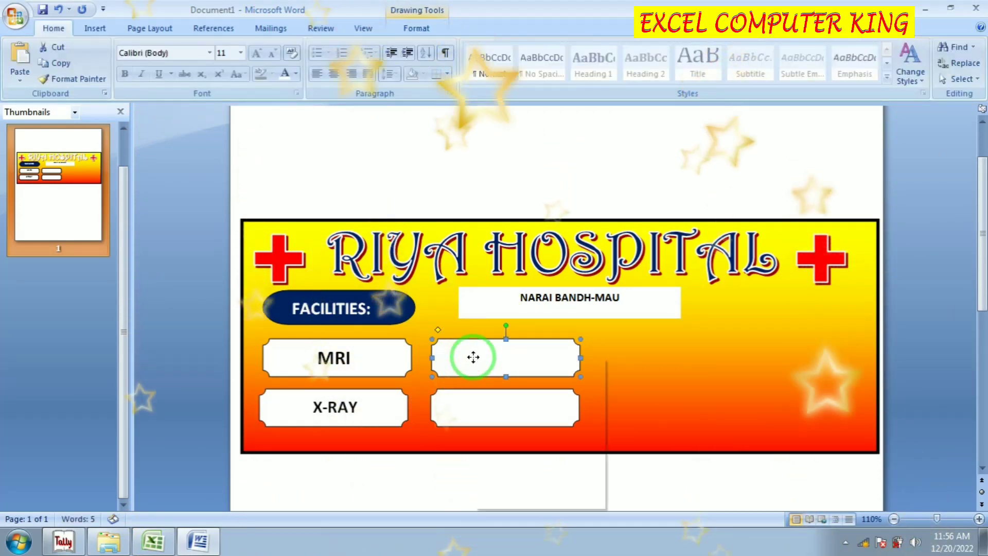
pyautogui.rightClick(474, 358)
pyautogui.click(511, 418)
pyautogui.write('BLOOD')
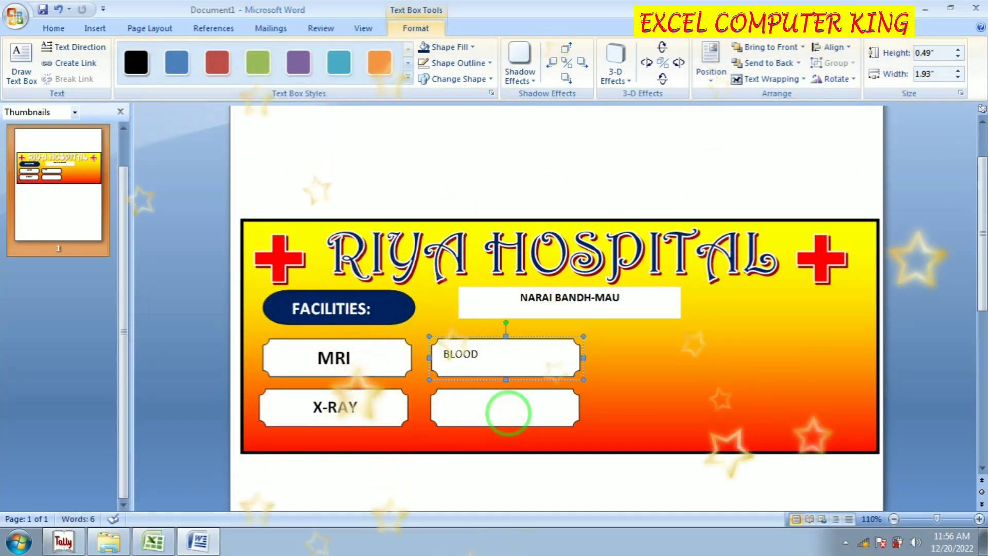
pyautogui.write('TE')
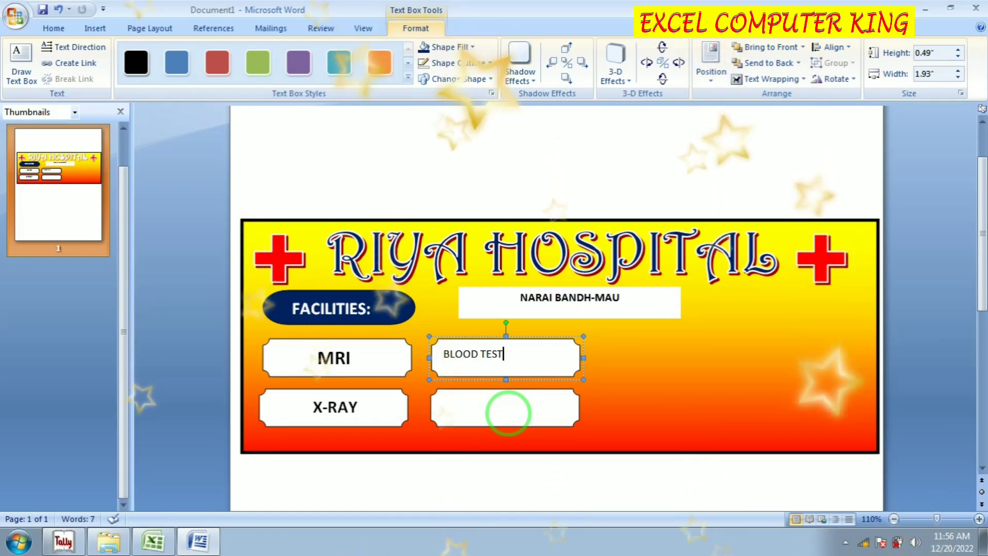
pyautogui.hotkey('ctrl', 'a')
pyautogui.hotkey('ctrl', 'shift', '.')
pyautogui.hotkey('ctrl', 'shift', '.')
pyautogui.hotkey('ctrl', 'shift', '.')
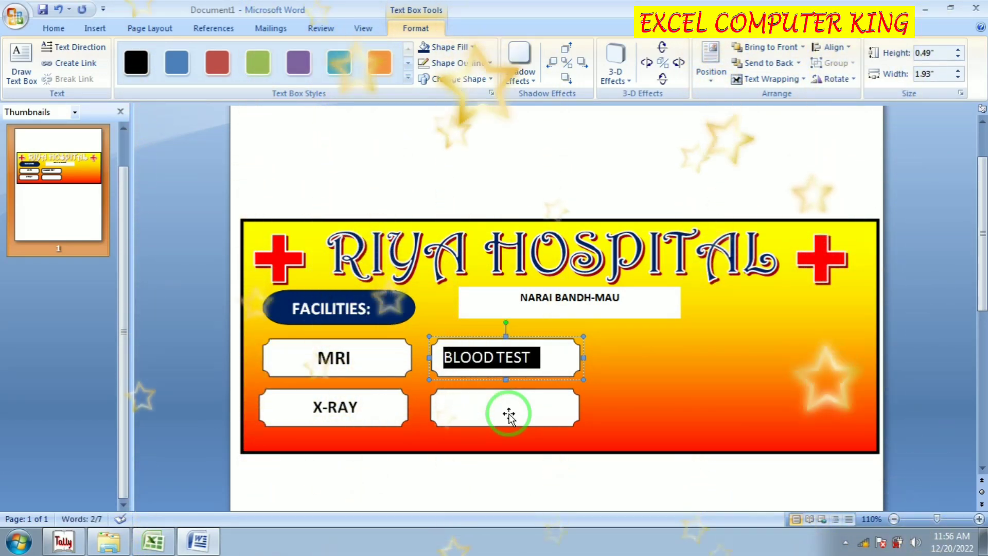
pyautogui.press('Right')
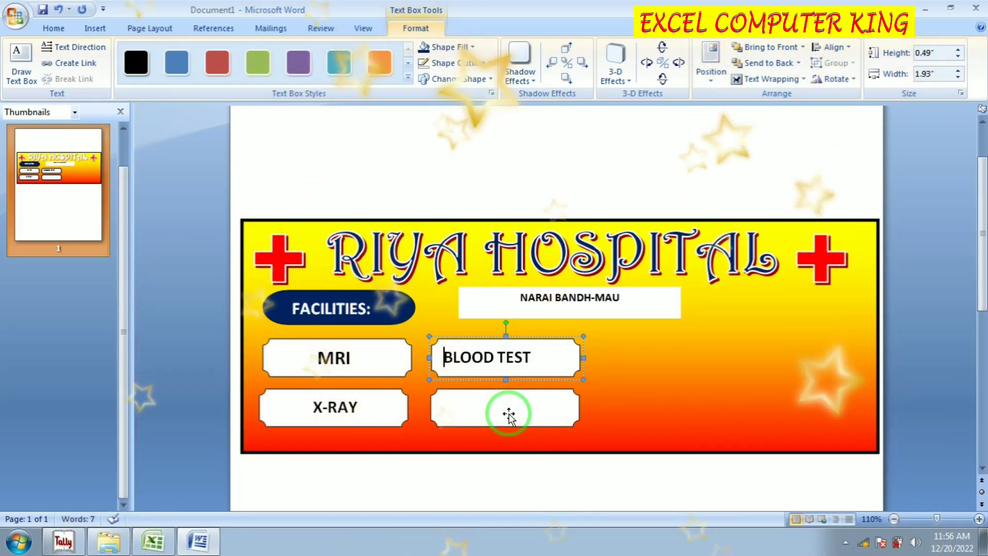
# - Label the lower-right plaque CT SCAN with enlarged, centred text
pyautogui.click(501, 415)
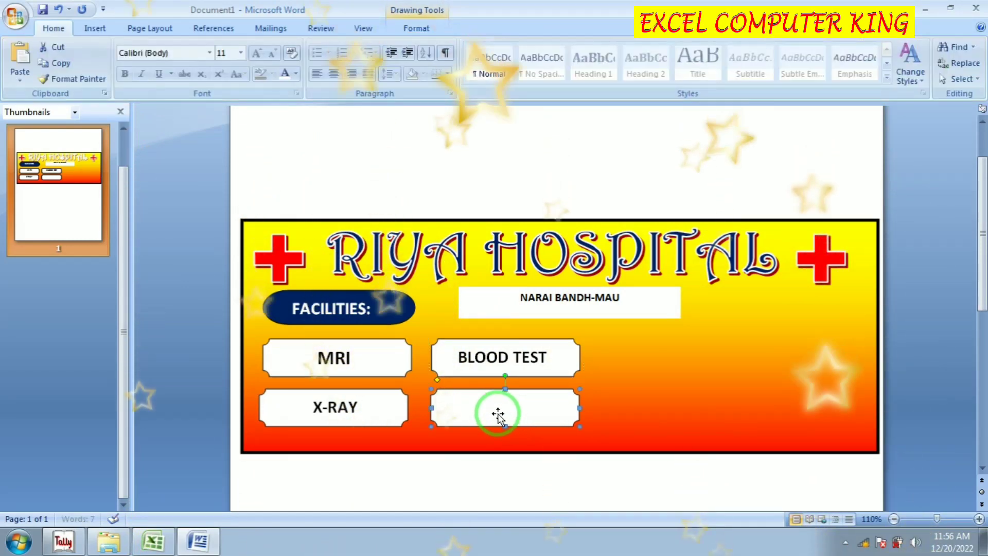
pyautogui.rightClick(499, 414)
pyautogui.click(531, 321)
pyautogui.write('CT SCAN')
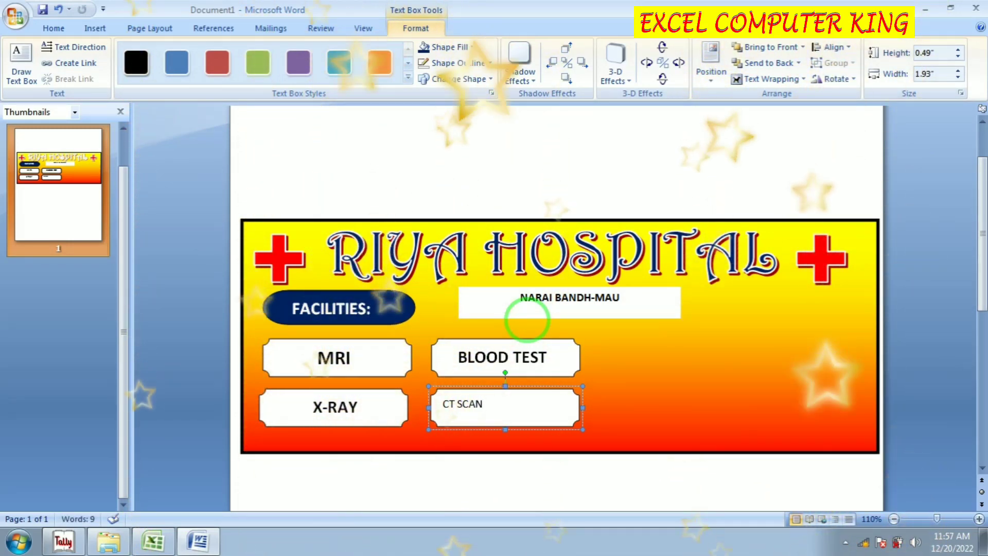
pyautogui.hotkey('ctrl', 'a')
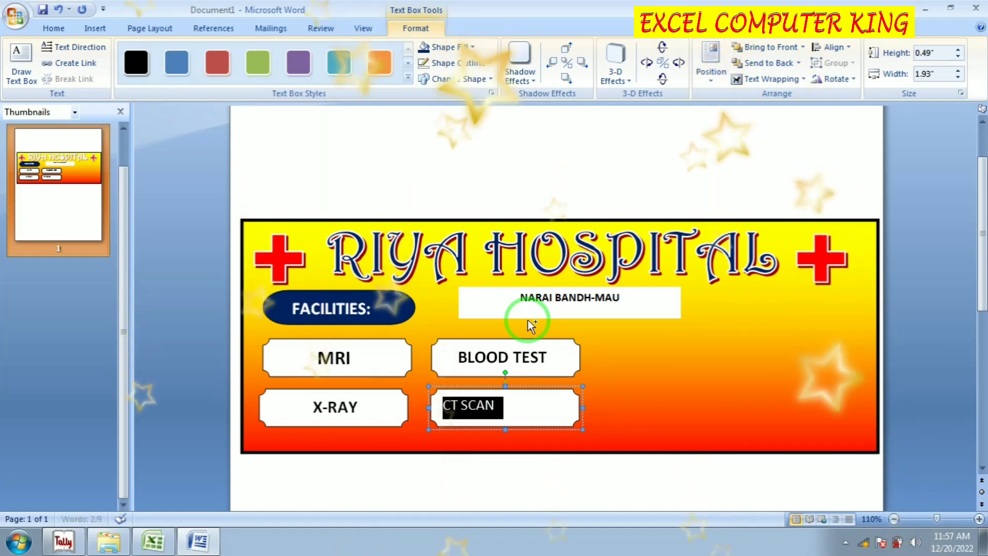
pyautogui.hotkey('ctrl', ']')
pyautogui.hotkey('ctrl', ']')
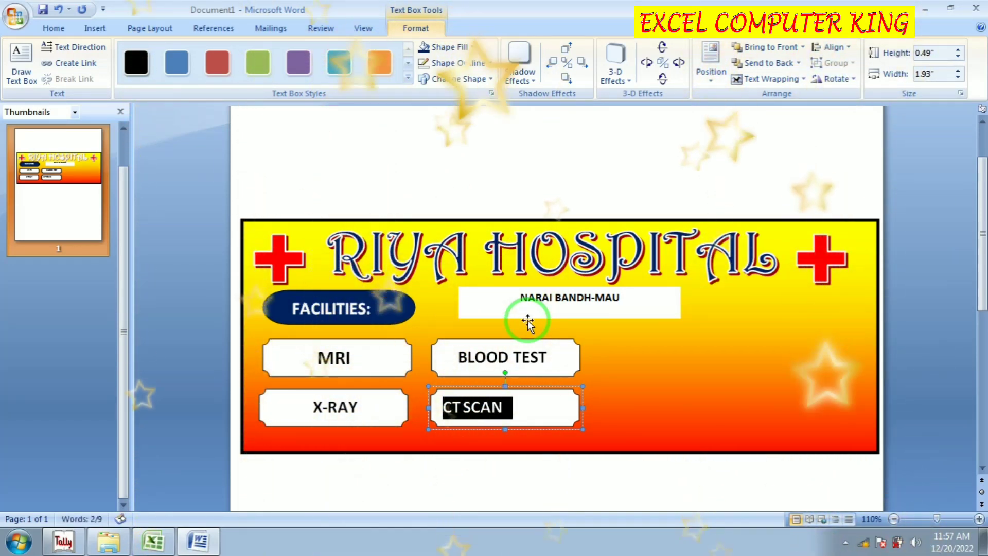
pyautogui.hotkey('ctrl', 'e')
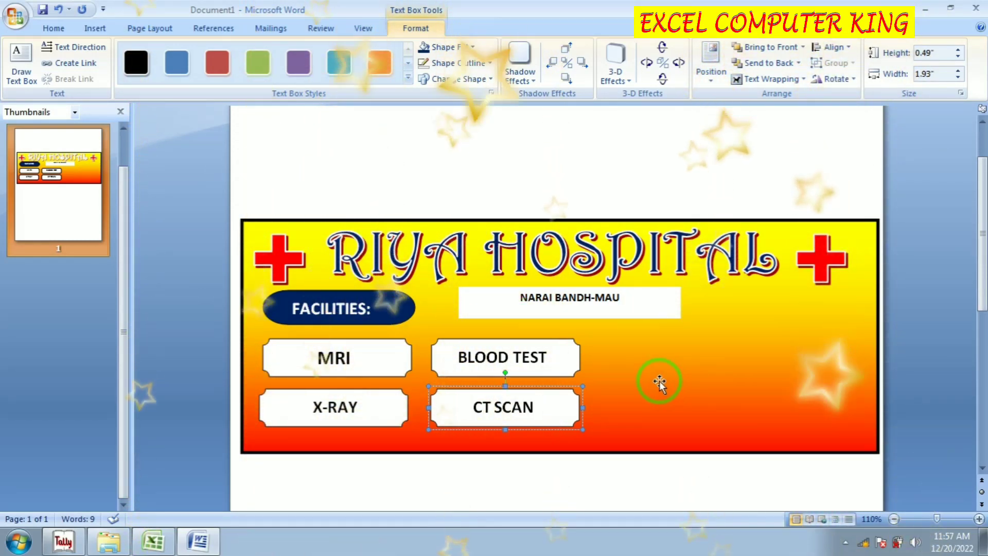
pyautogui.click(97, 29)
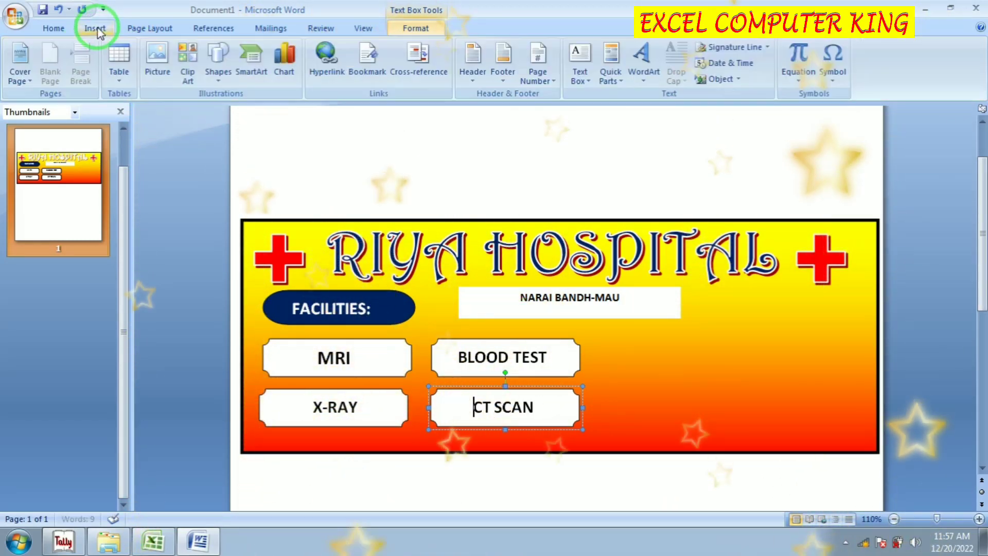
# - Search Clip Art for DOCTOR and insert the doctor picture above the banner
pyautogui.click(187, 61)
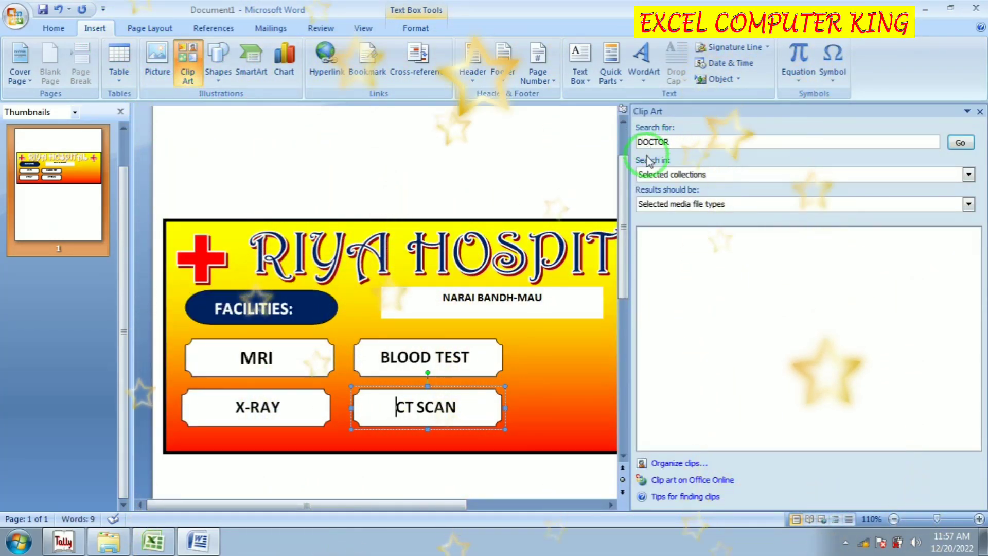
pyautogui.moveTo(699, 142); pyautogui.dragTo(638, 147)
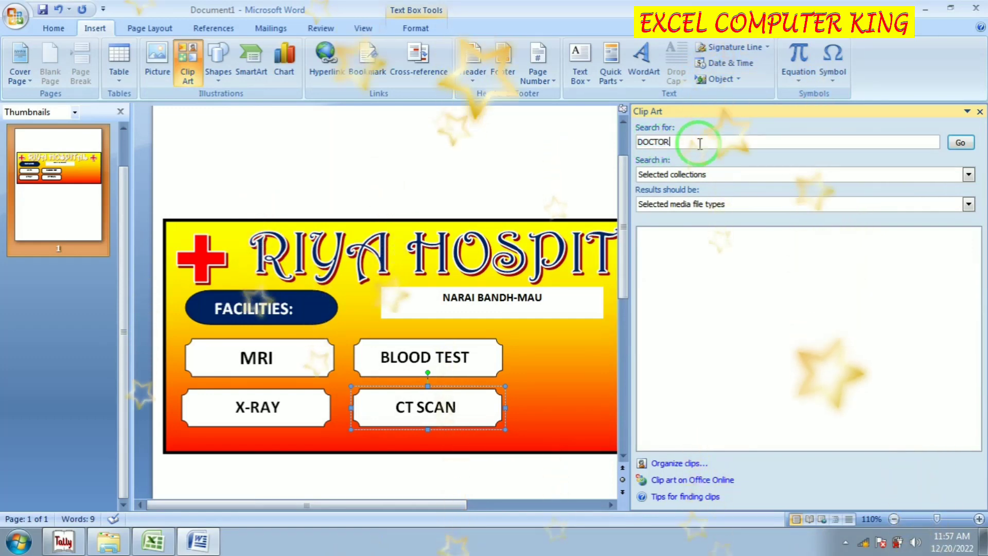
pyautogui.moveTo(699, 143); pyautogui.dragTo(636, 146)
pyautogui.write('D')
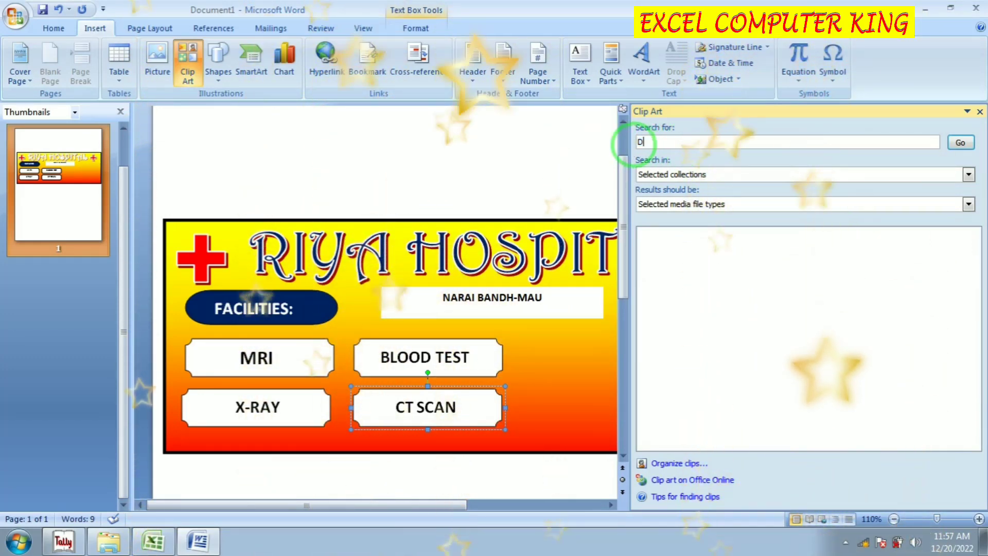
pyautogui.write('OCT')
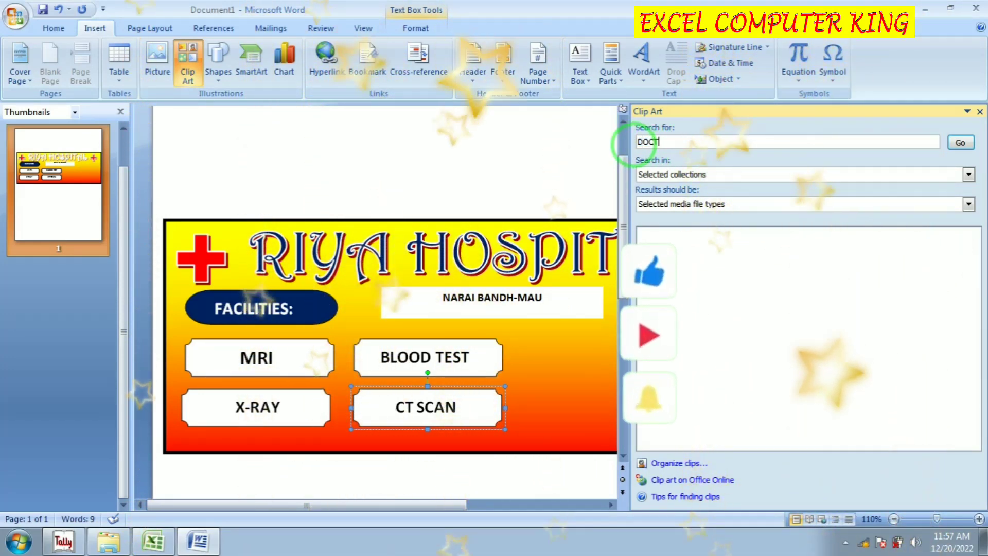
pyautogui.write('OR')
pyautogui.press('Return')
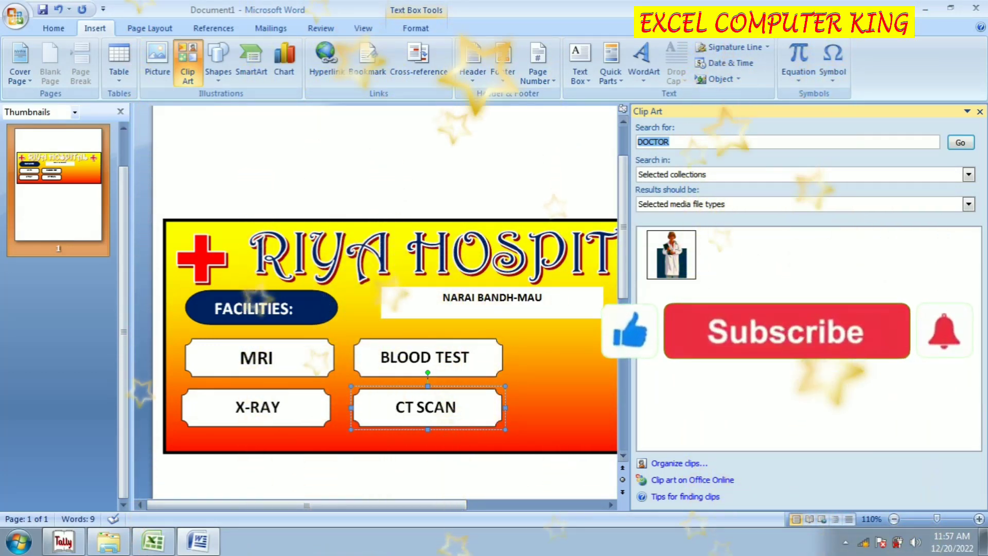
pyautogui.moveTo(631, 288)
pyautogui.mouseDown()
pyautogui.moveTo(810, 288)
pyautogui.moveTo(414, 278)
pyautogui.mouseUp()
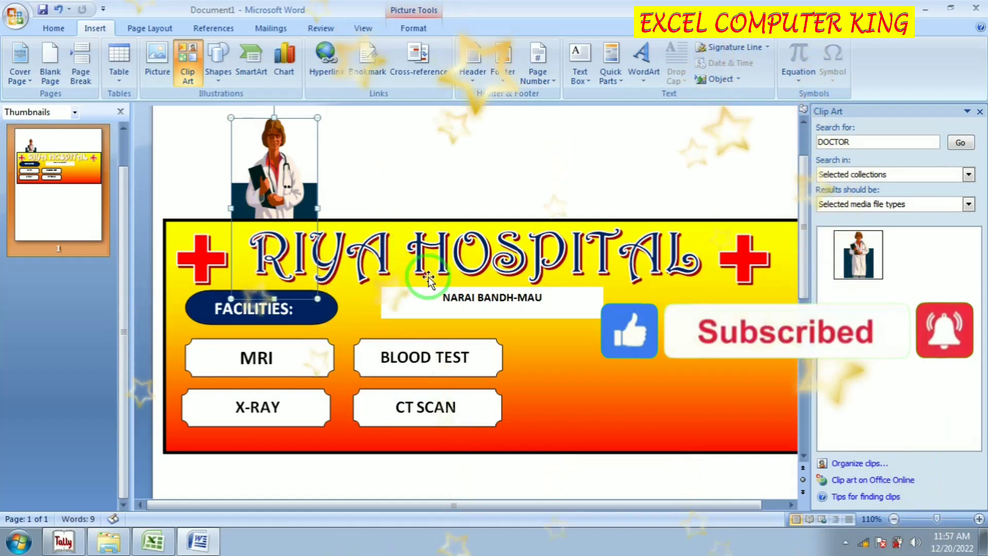
# - Set the doctor picture In Front of Text and move it onto the banner's right side
pyautogui.click(980, 111)
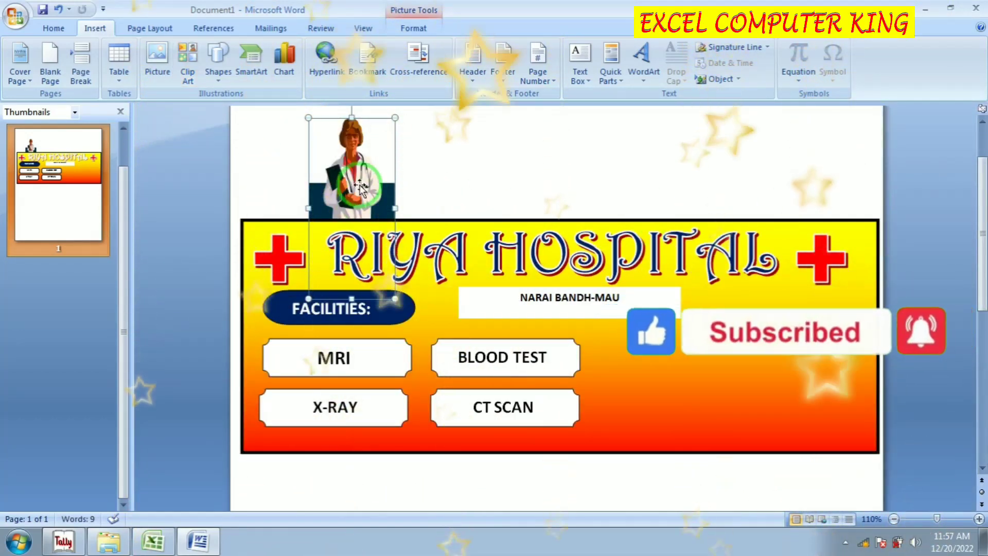
pyautogui.click(410, 29)
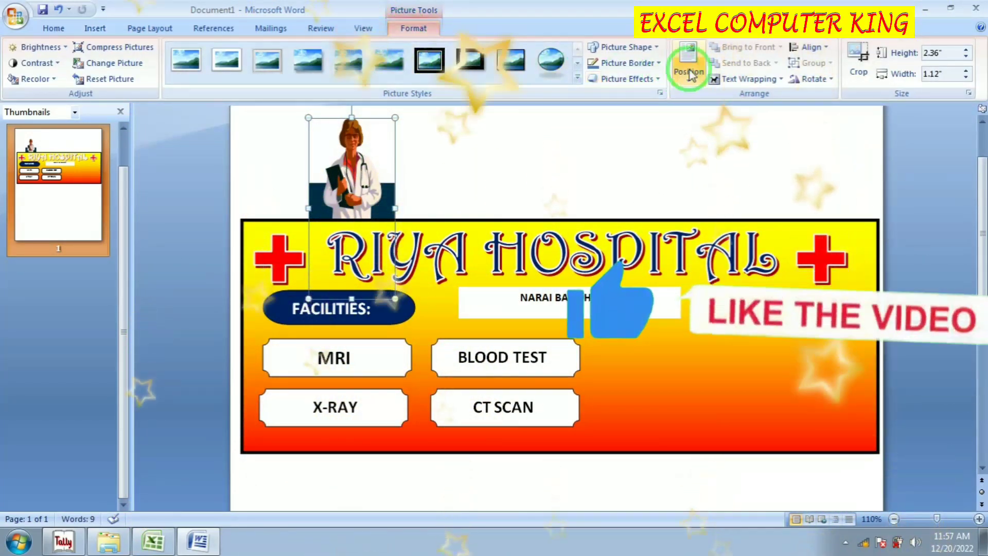
pyautogui.click(749, 79)
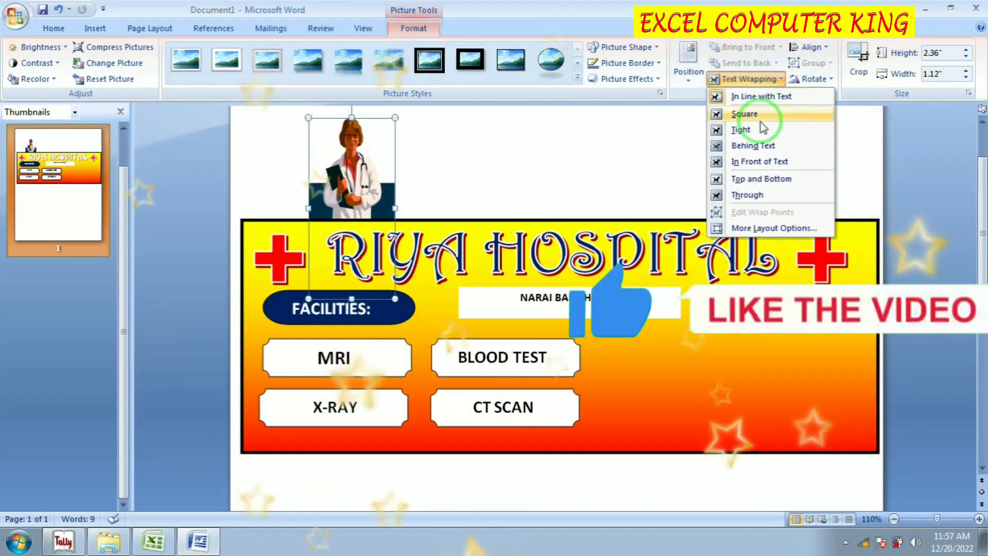
pyautogui.click(784, 163)
pyautogui.moveTo(360, 214)
pyautogui.mouseDown()
pyautogui.moveTo(427, 272)
pyautogui.moveTo(641, 355)
pyautogui.mouseUp()
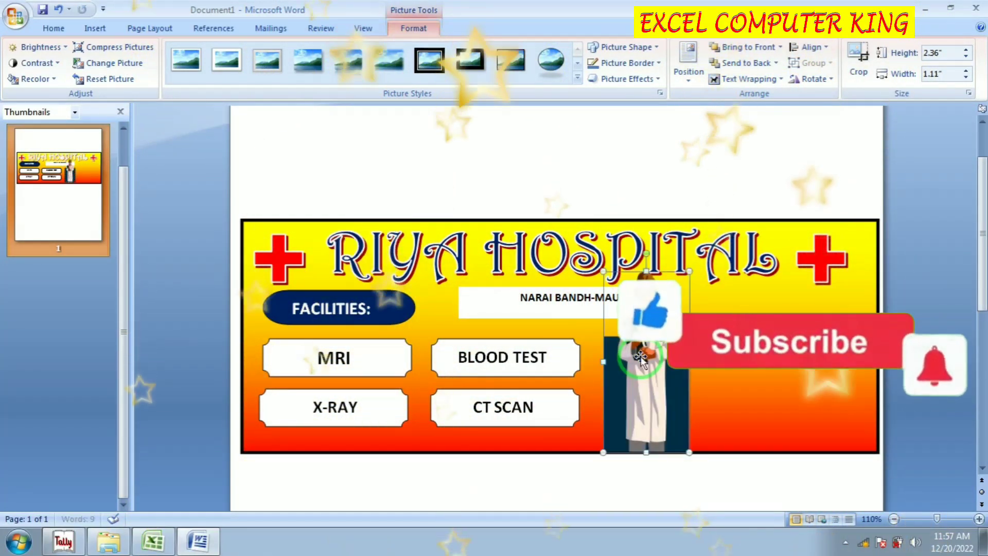
# - Make the picture's dark background transparent and resize it to about 2.2 × 1.49 inches
pyautogui.click(35, 78)
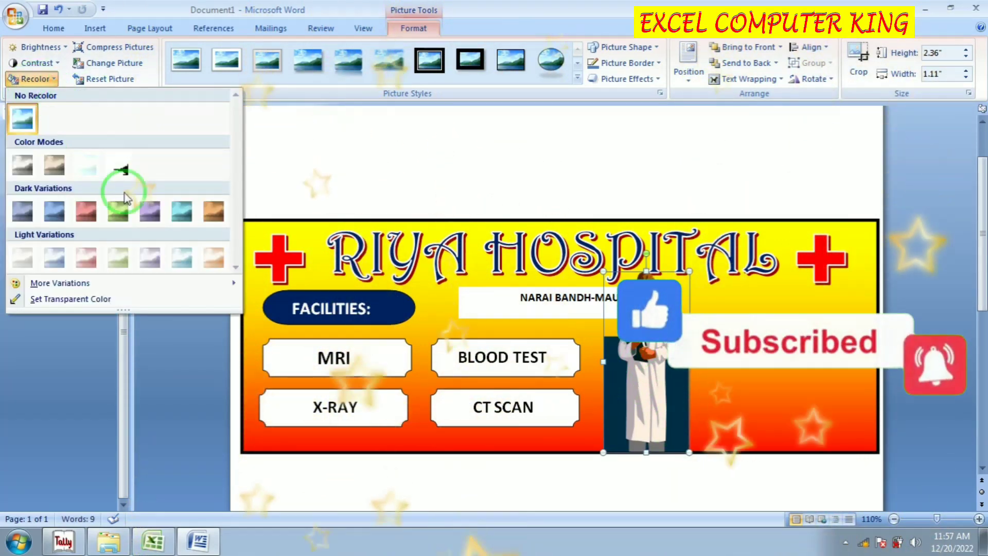
pyautogui.click(64, 300)
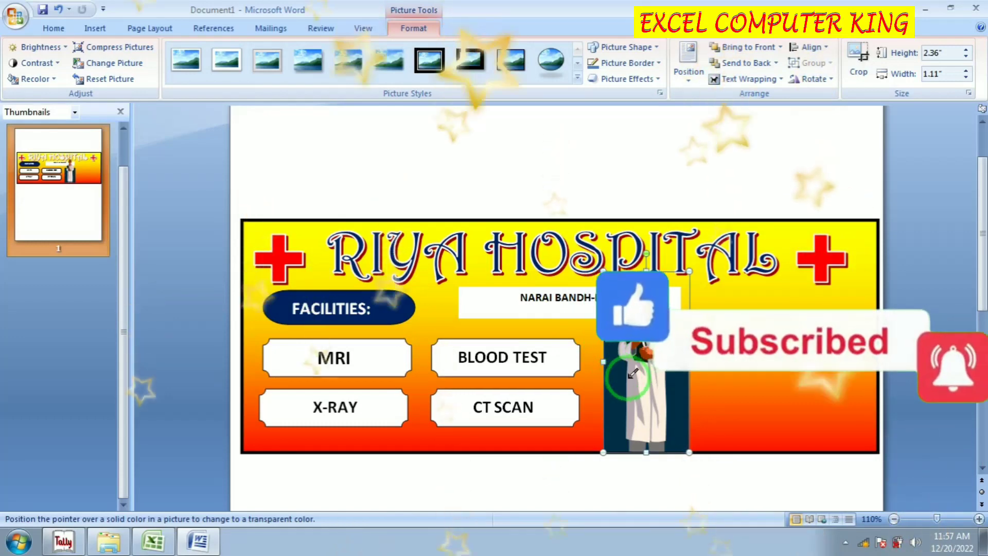
pyautogui.click(615, 384)
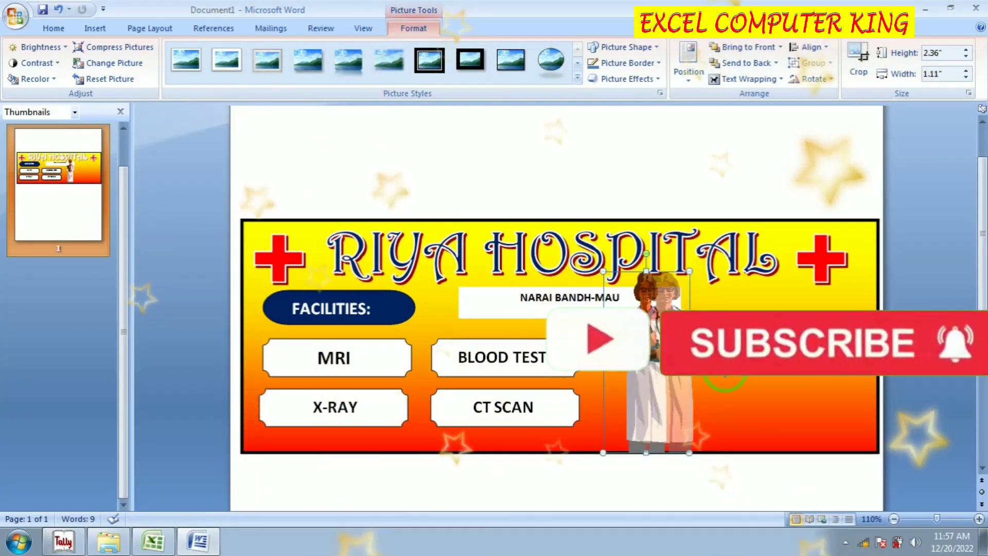
pyautogui.moveTo(702, 366); pyautogui.dragTo(727, 372)
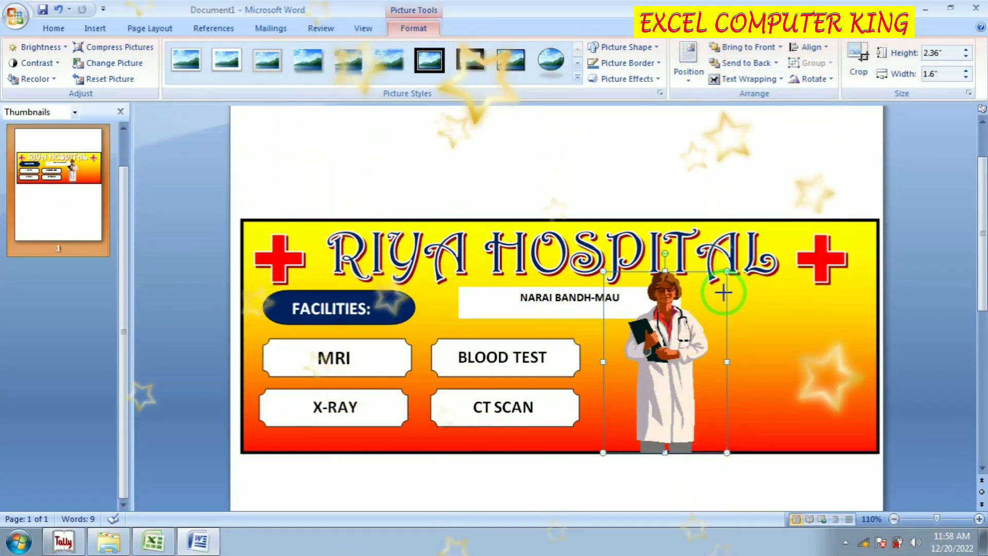
pyautogui.moveTo(723, 293); pyautogui.dragTo(713, 291)
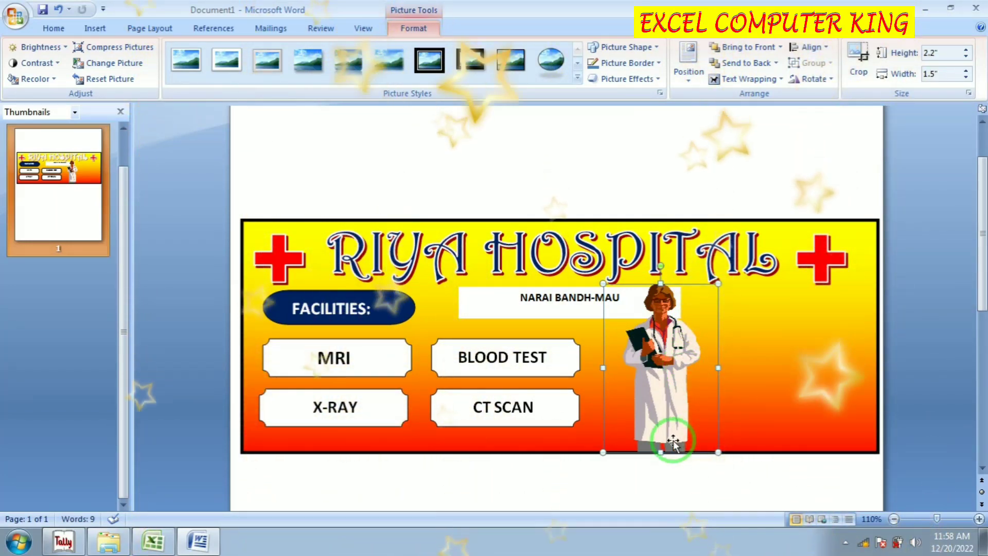
pyautogui.press('Left')
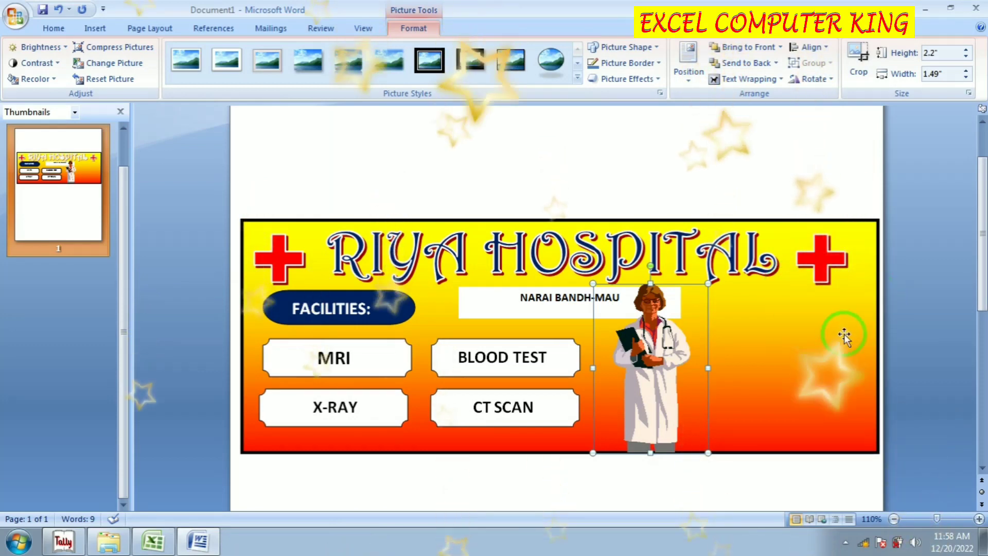
# - Draw a rectangle right of the doctor picture and give it a thicker black outline
pyautogui.click(86, 29)
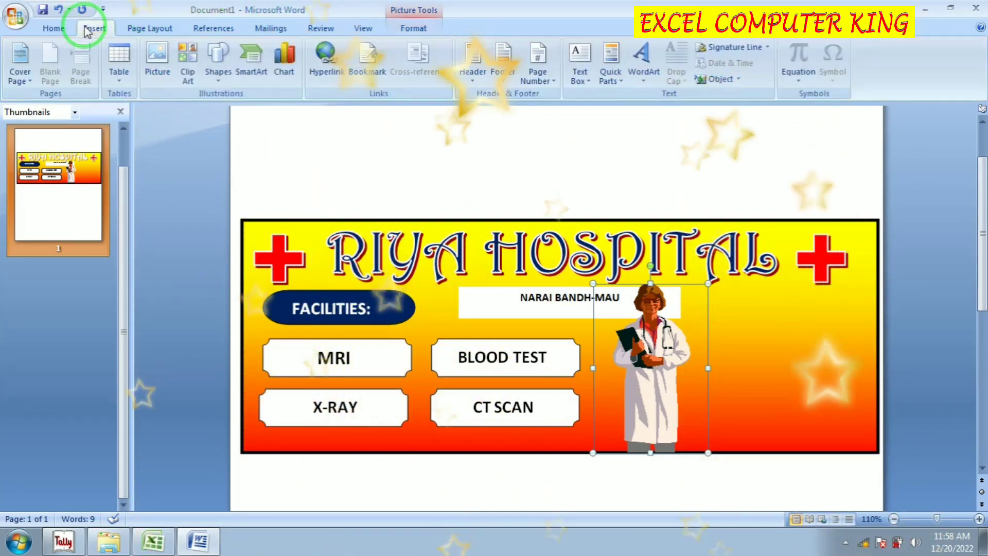
pyautogui.click(221, 77)
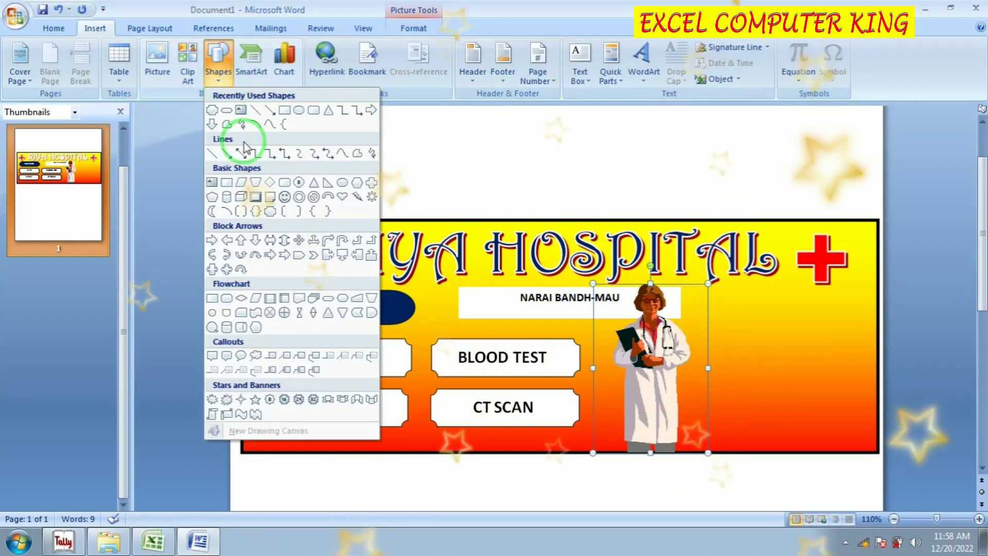
pyautogui.click(285, 111)
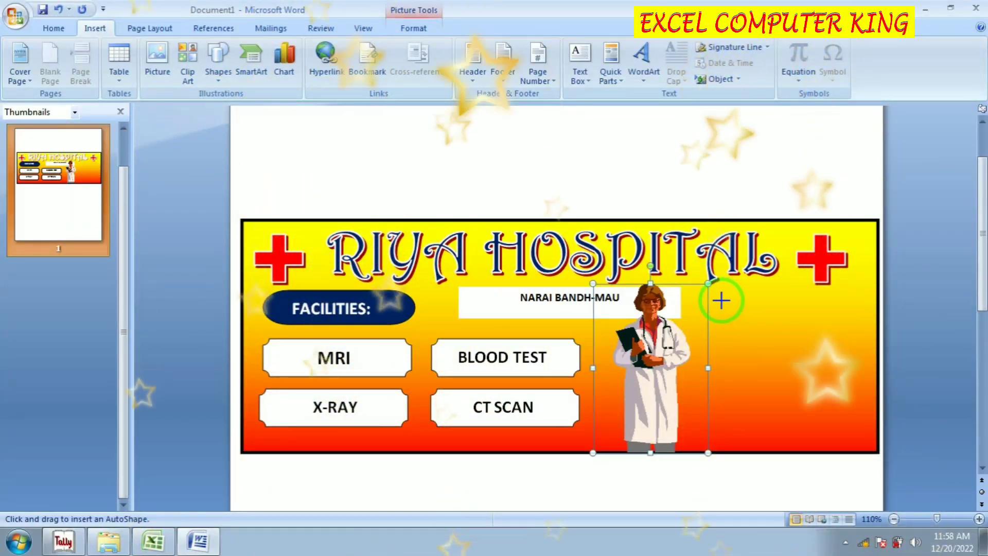
pyautogui.moveTo(721, 300); pyautogui.dragTo(872, 384)
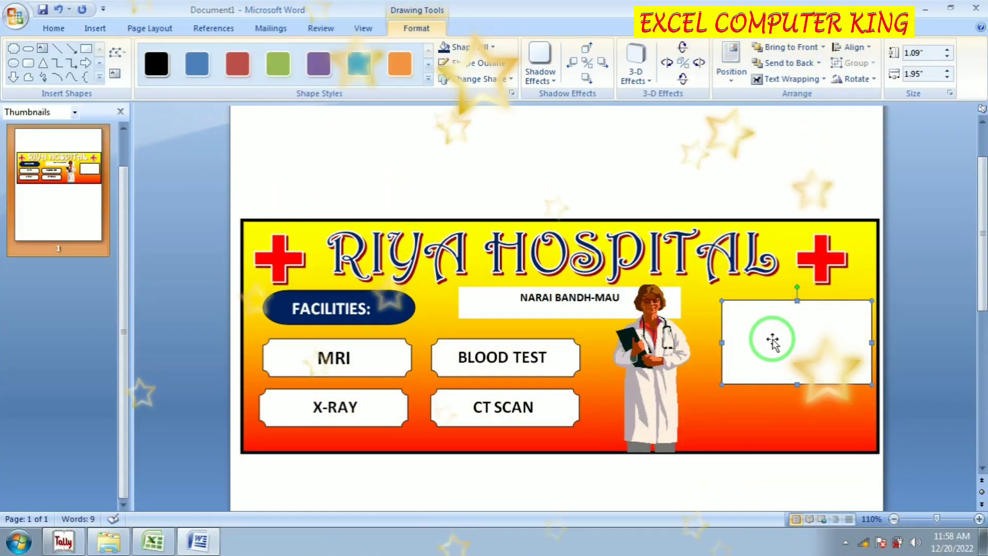
pyautogui.click(483, 63)
pyautogui.moveTo(475, 222)
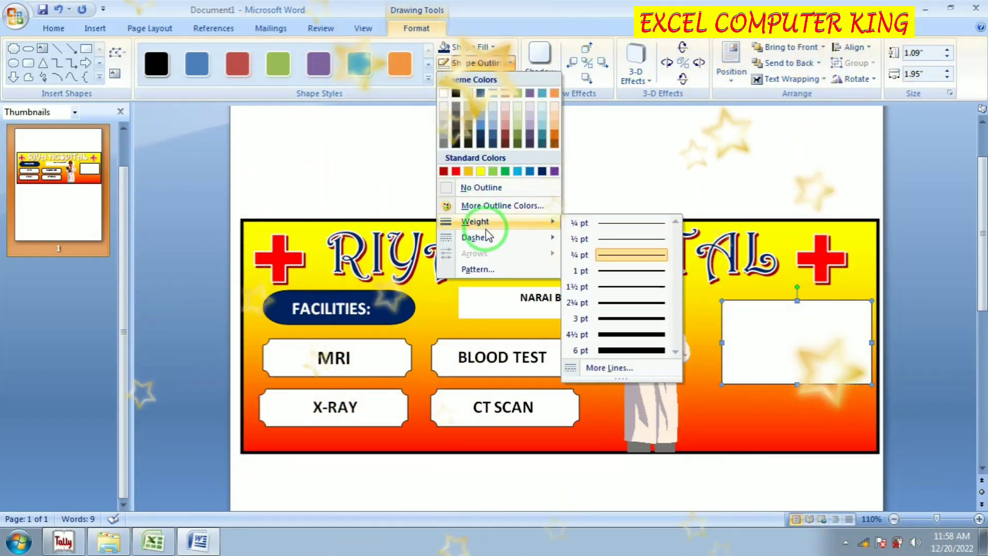
pyautogui.click(616, 304)
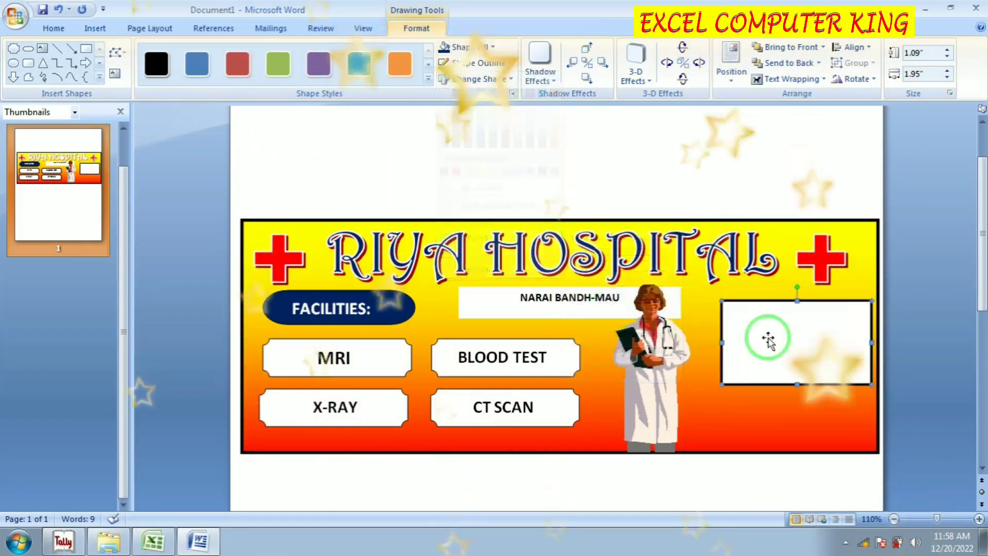
# - Add text to the rectangle: the first doctor's name and a tabbed '- MBBS,MD' line
pyautogui.rightClick(761, 327)
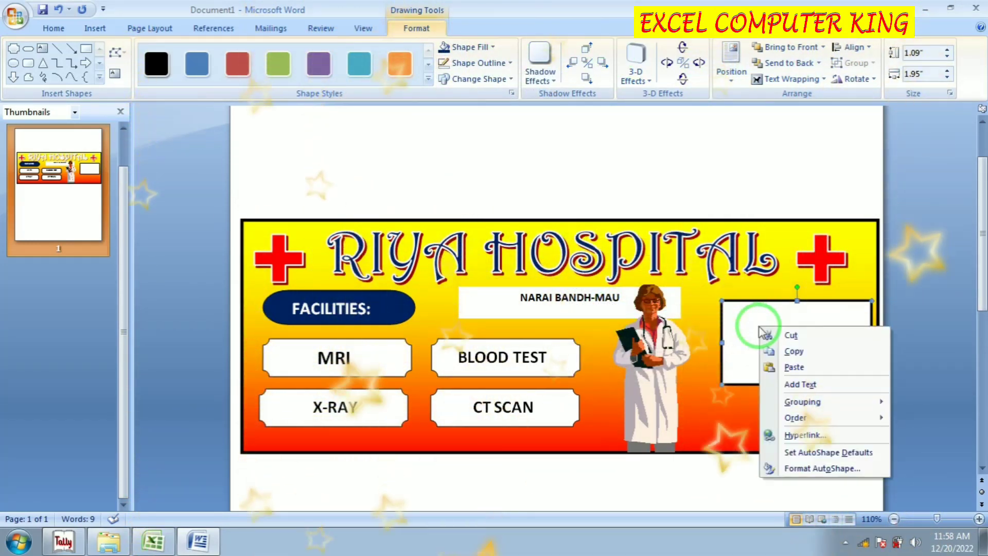
pyautogui.click(783, 384)
pyautogui.write('DR.')
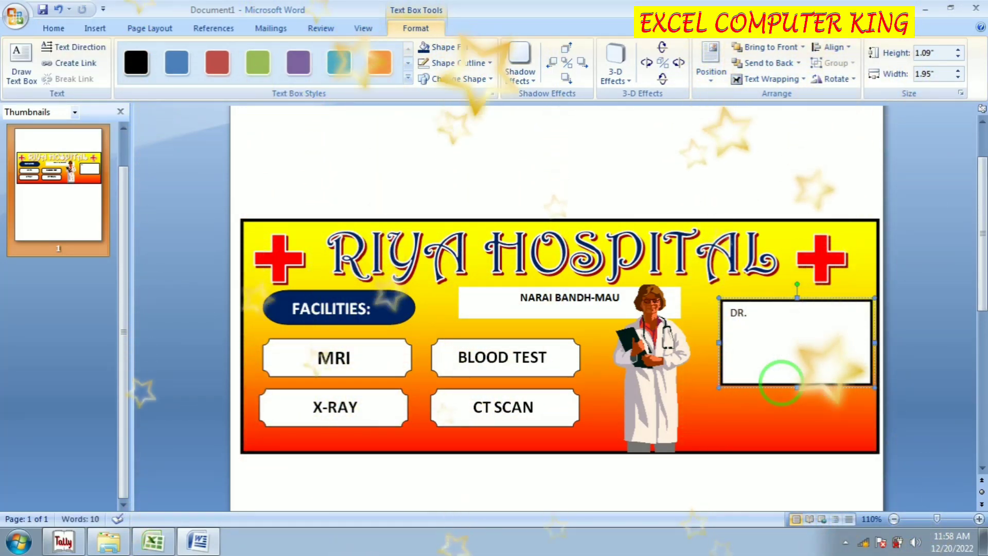
pyautogui.write('O')
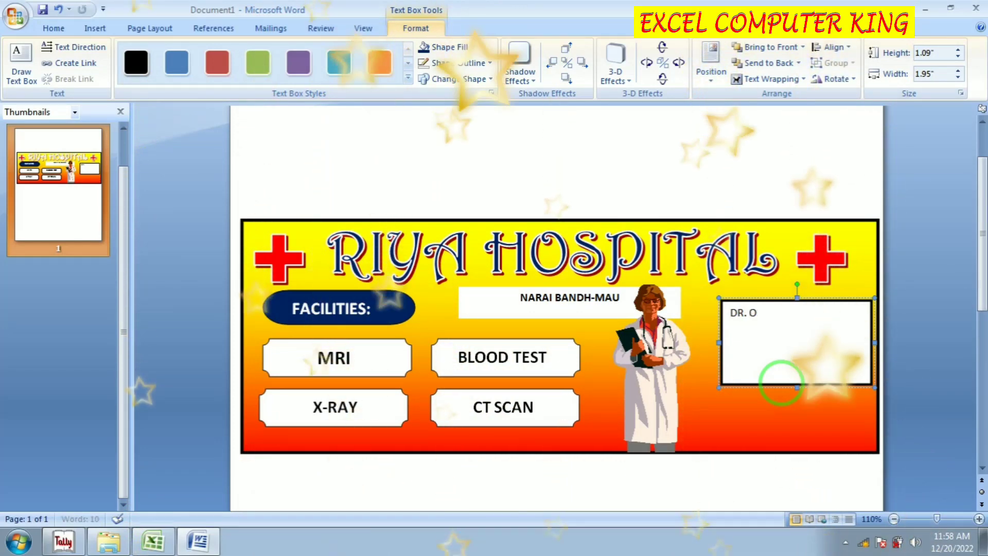
pyautogui.write('.P SHA')
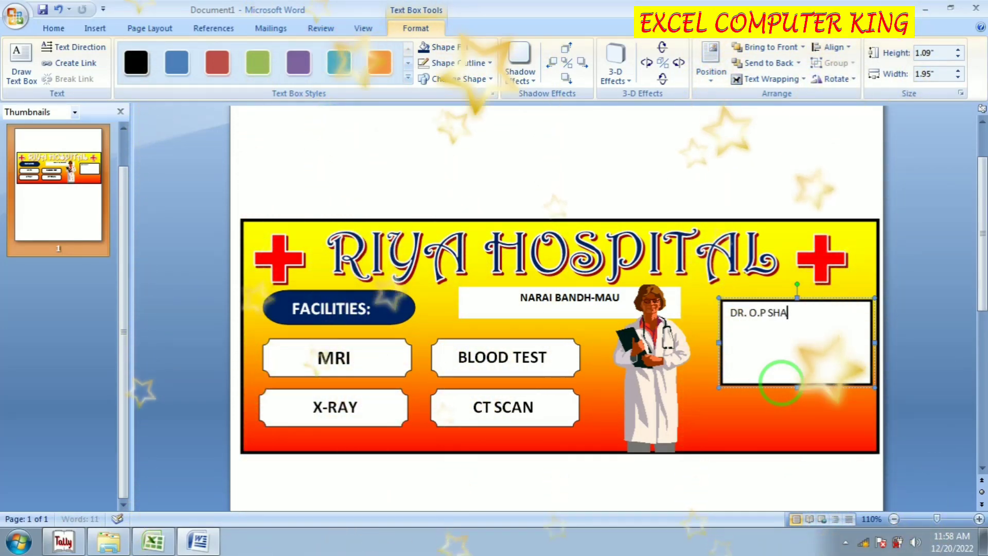
pyautogui.write('RMA')
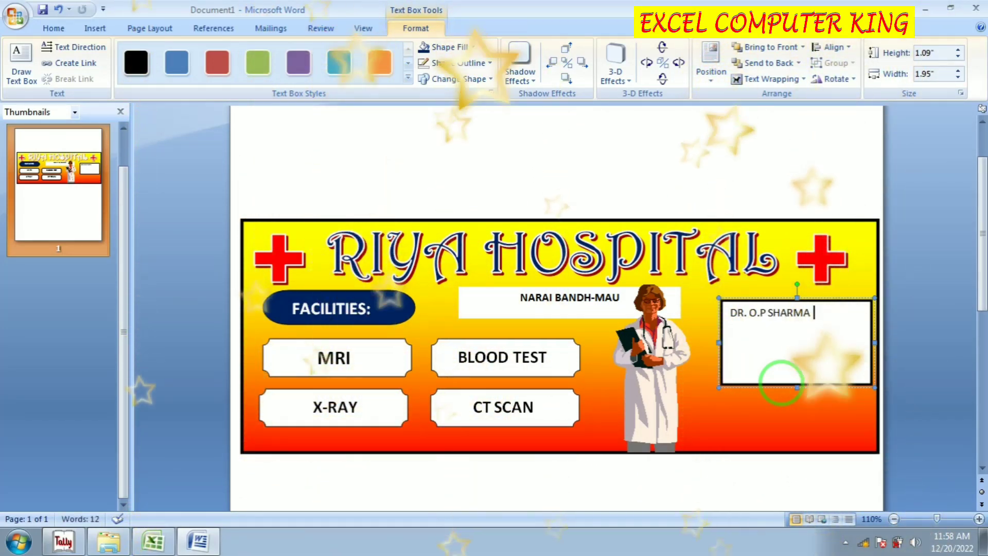
pyautogui.press('Return')
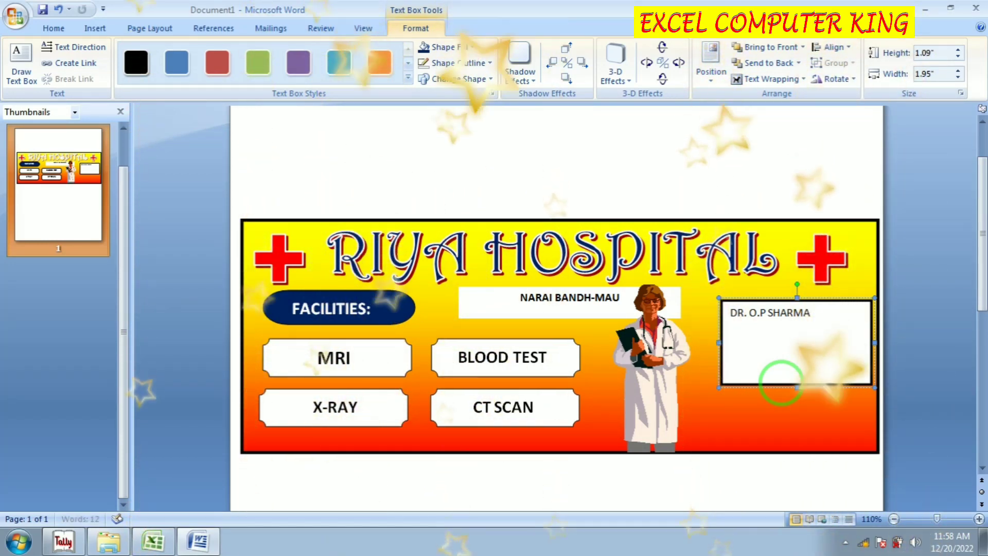
pyautogui.press('Tab')
pyautogui.write('-')
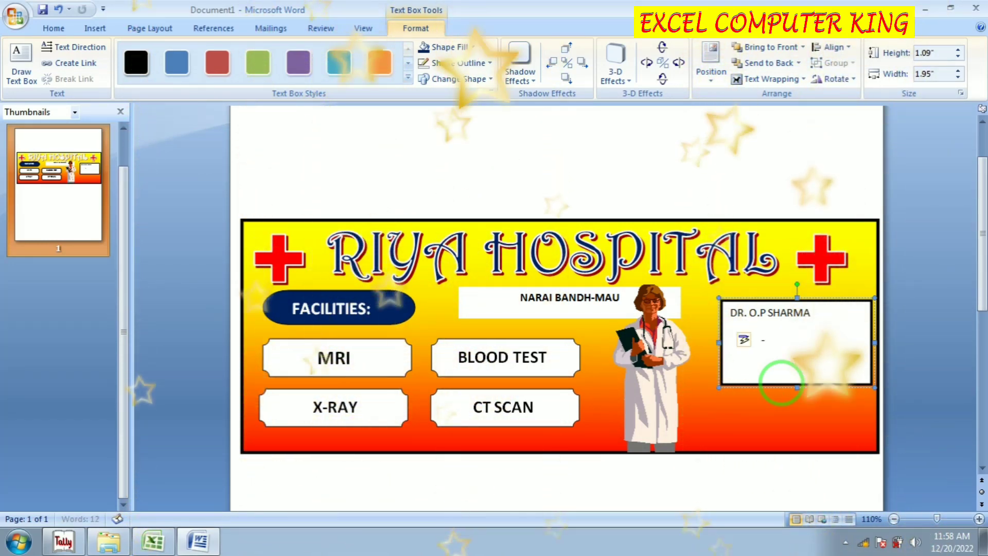
pyautogui.press('Tab')
pyautogui.write('M')
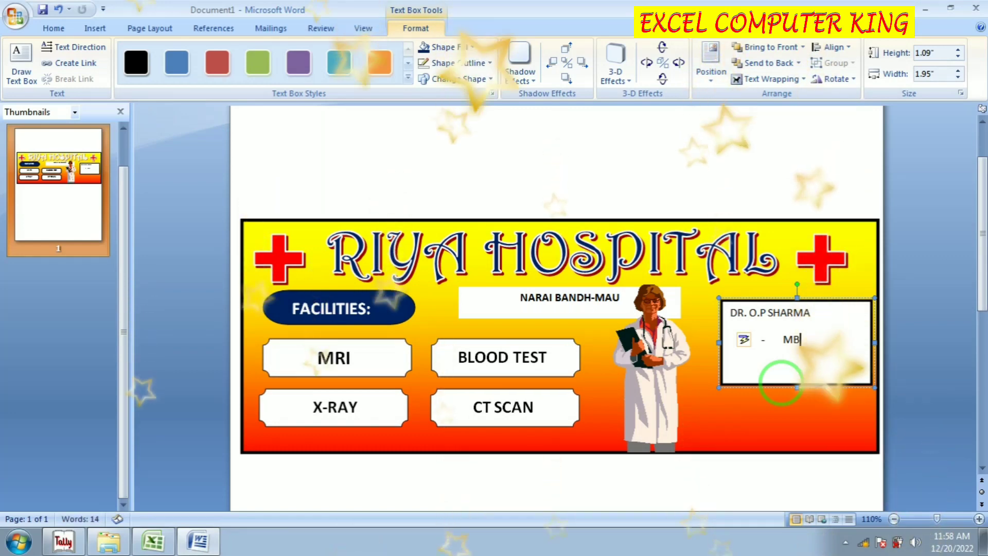
pyautogui.write('BBS')
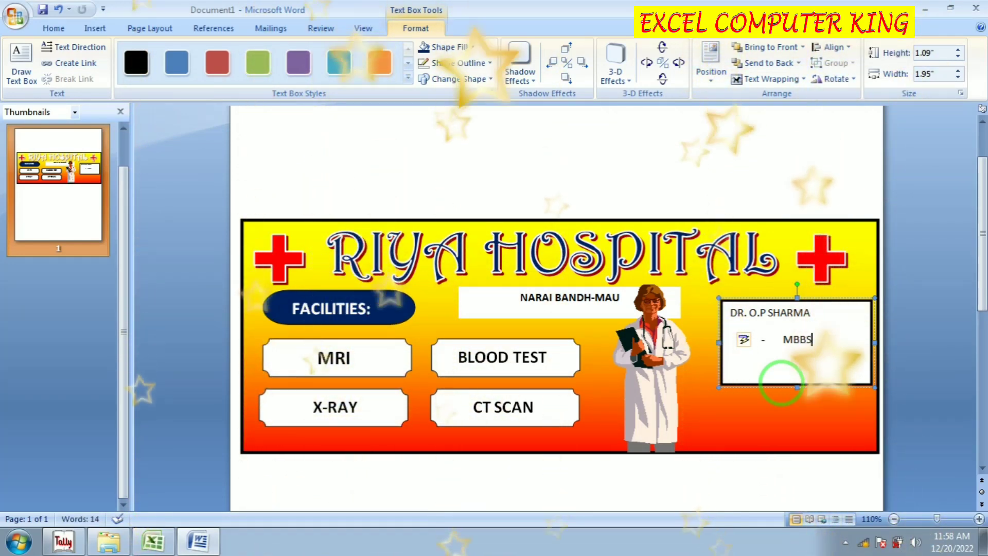
pyautogui.write(',MD')
# - Add the second doctor's name and a BABY CARE specialty line below it
pyautogui.press('Return')
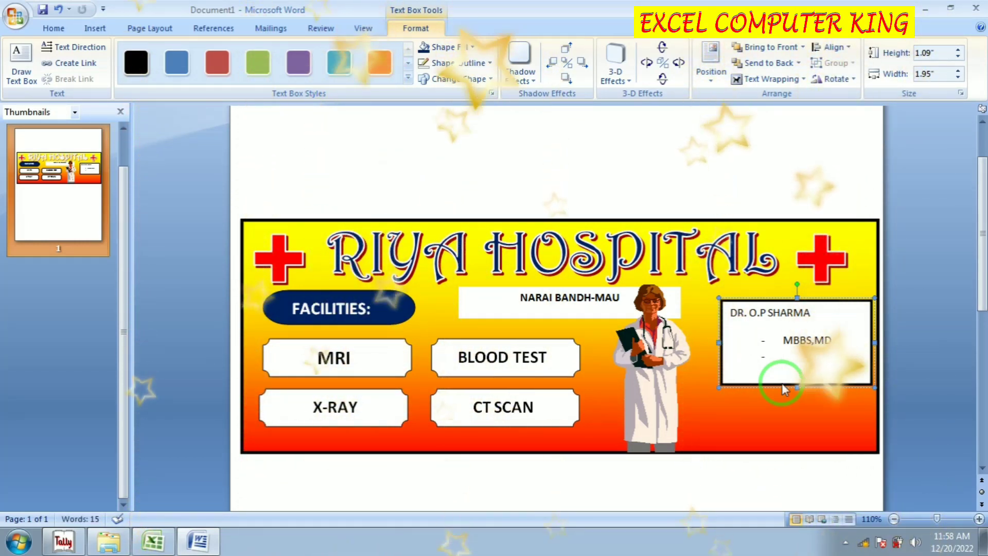
pyautogui.press('BackSpace')
pyautogui.press('BackSpace')
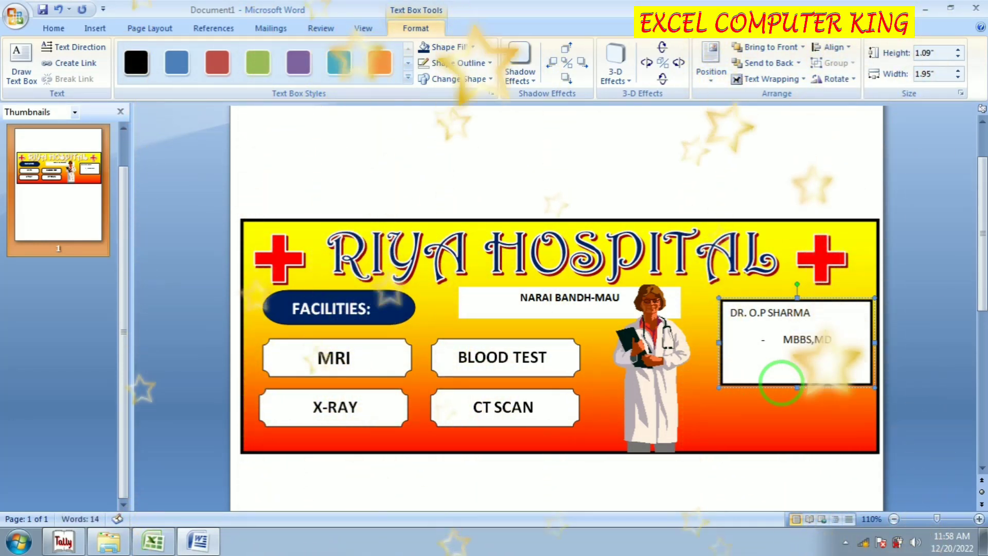
pyautogui.press('Return')
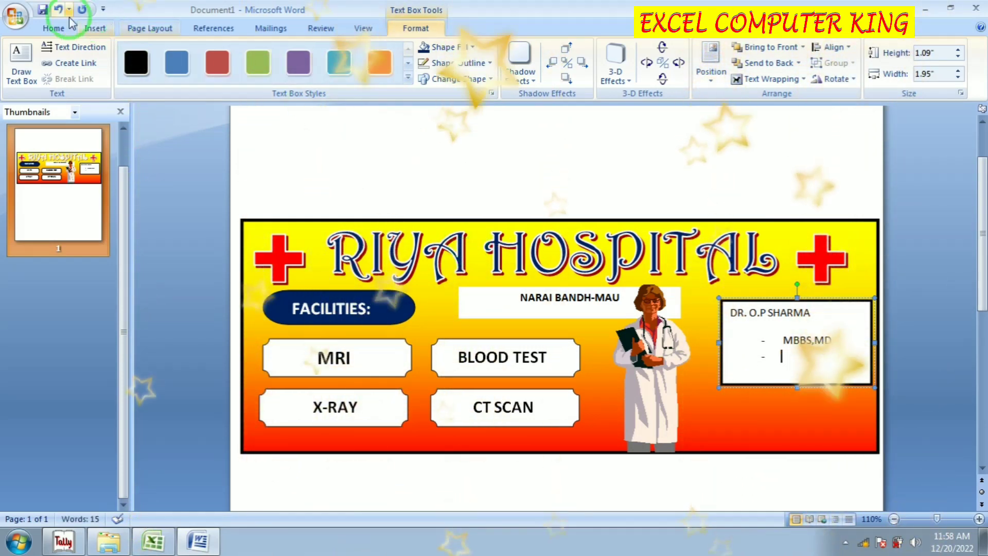
pyautogui.click(70, 21)
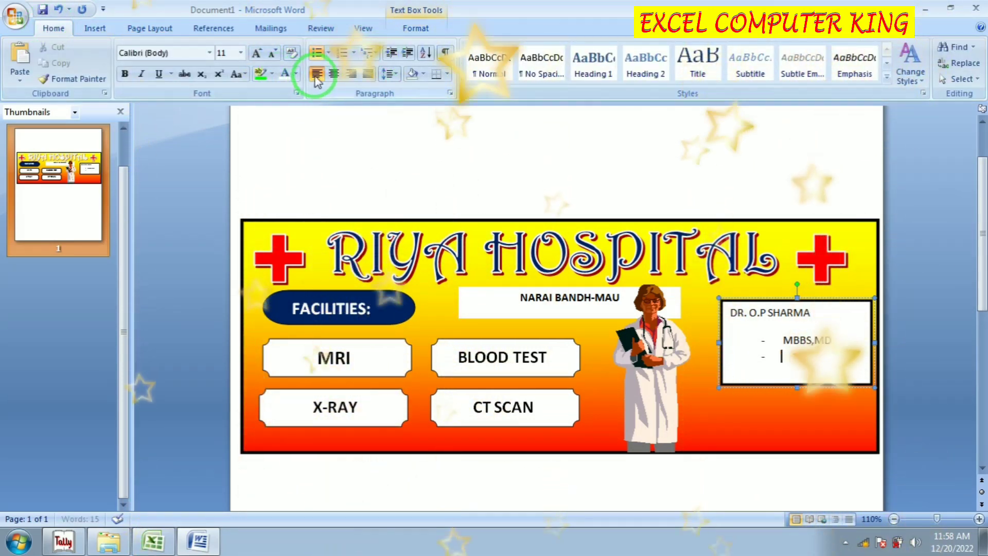
pyautogui.click(811, 359)
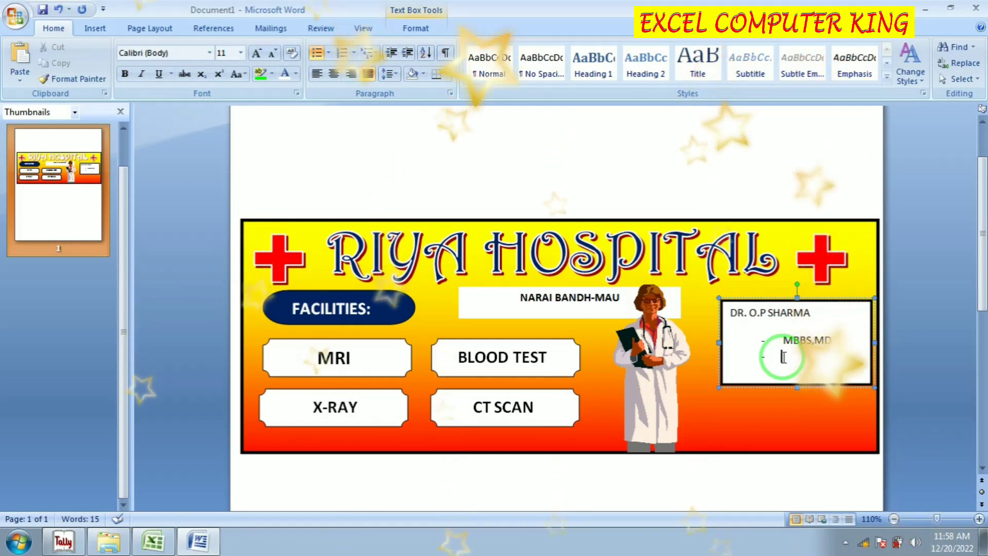
pyautogui.click(801, 360)
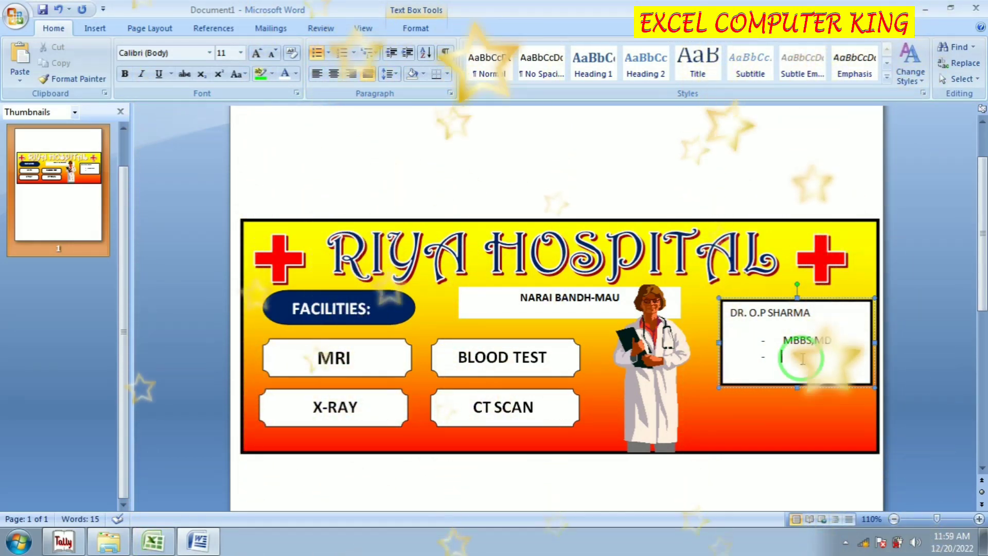
pyautogui.press('BackSpace')
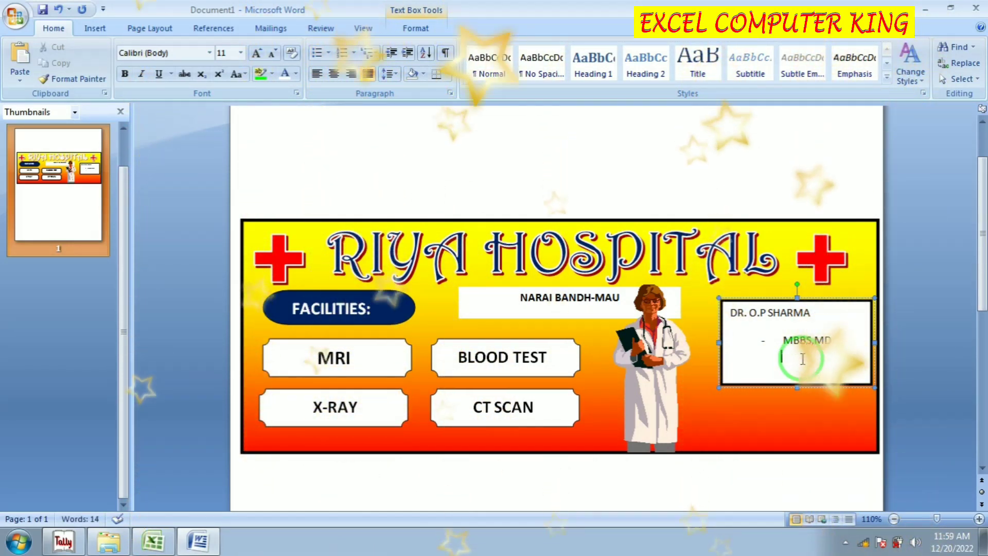
pyautogui.write('DR. USHA RAI')
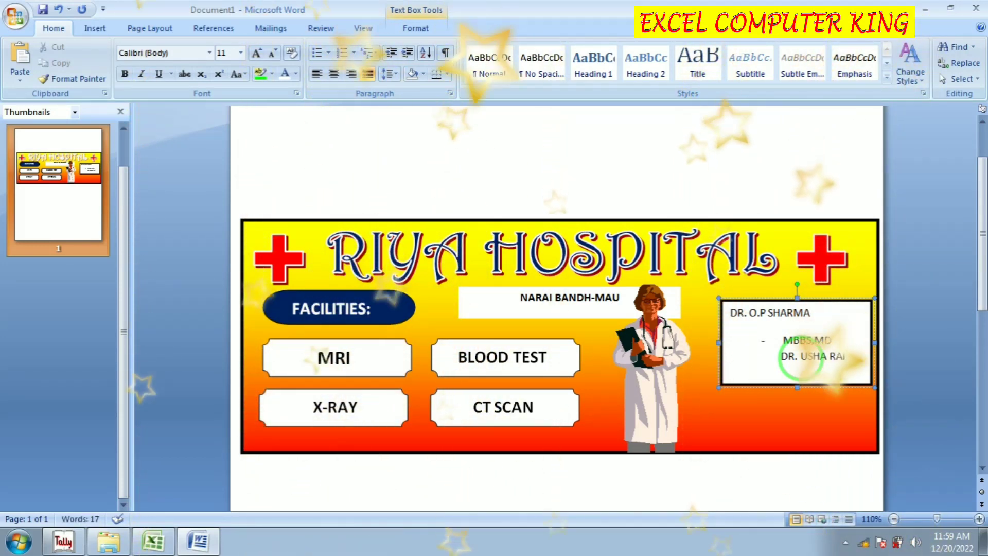
pyautogui.press('Return')
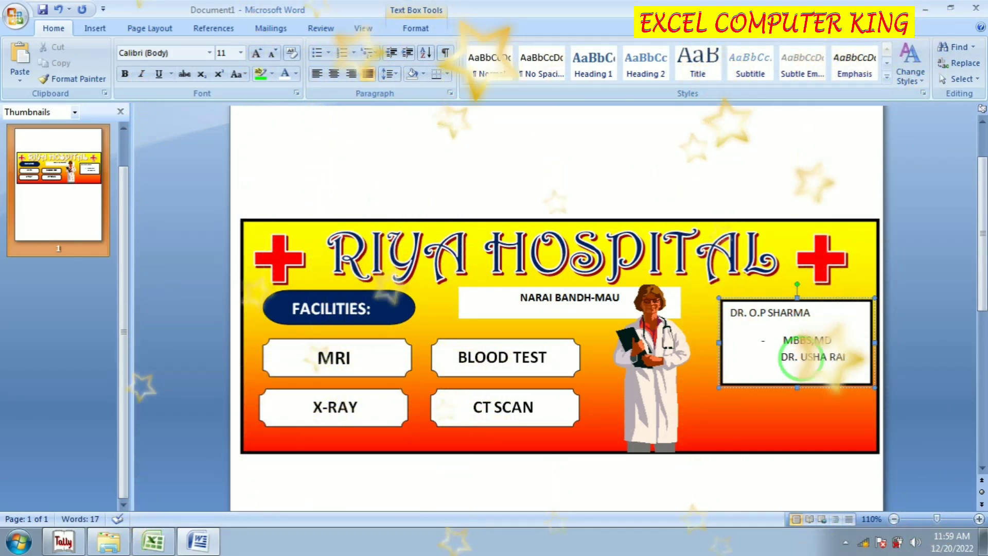
pyautogui.press('Return')
pyautogui.write('CHAI')
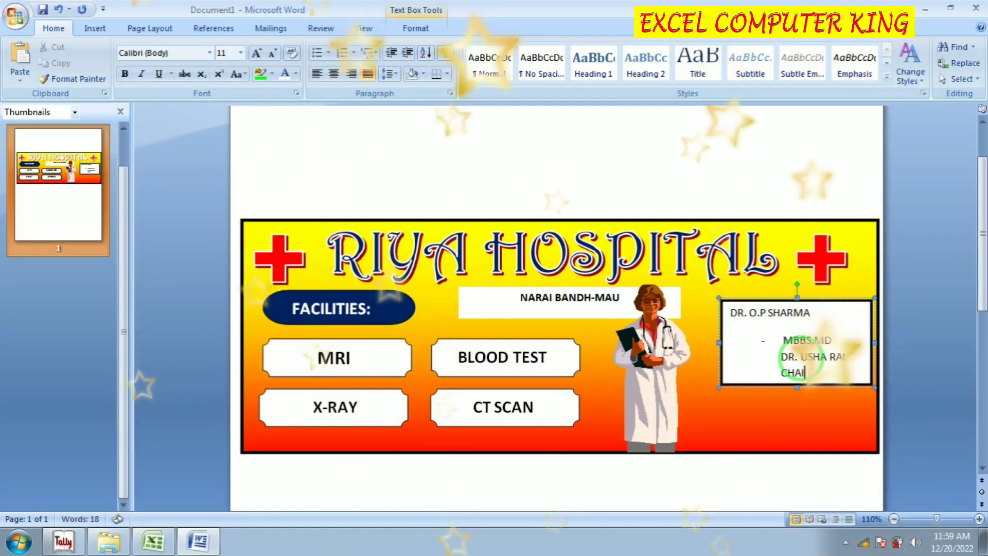
pyautogui.write('LD')
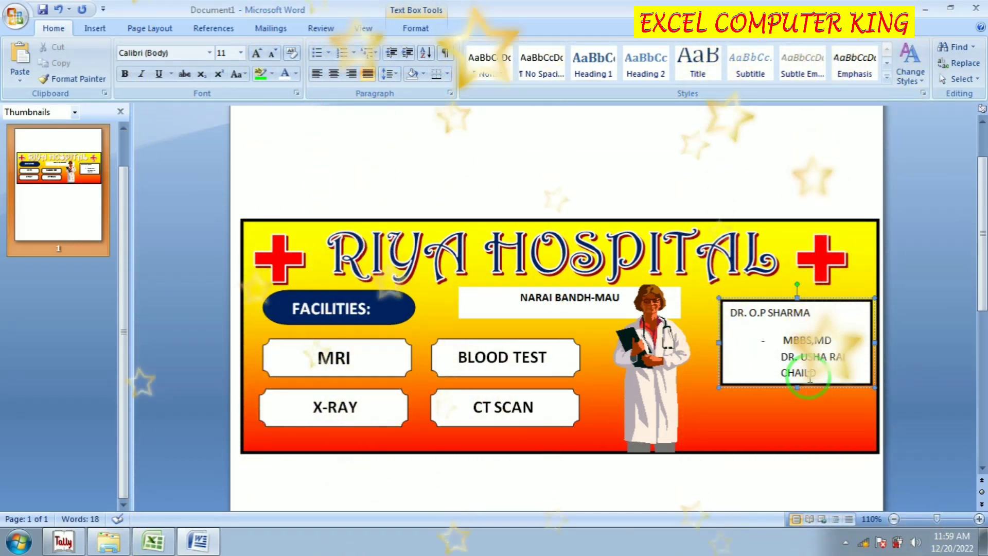
pyautogui.press('BackSpace')
pyautogui.press('BackSpace')
pyautogui.press('BackSpace')
pyautogui.press('BackSpace')
pyautogui.press('BackSpace')
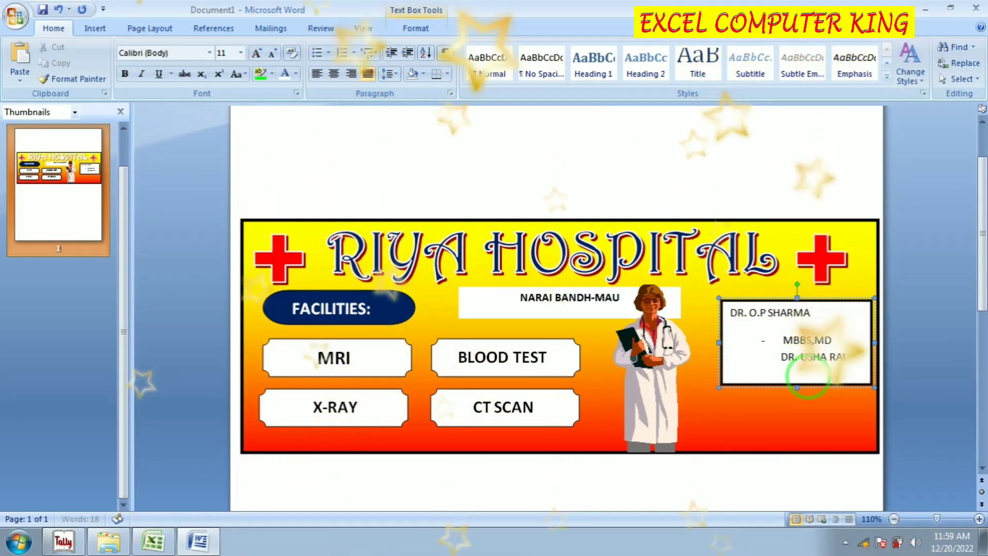
pyautogui.write('BAB')
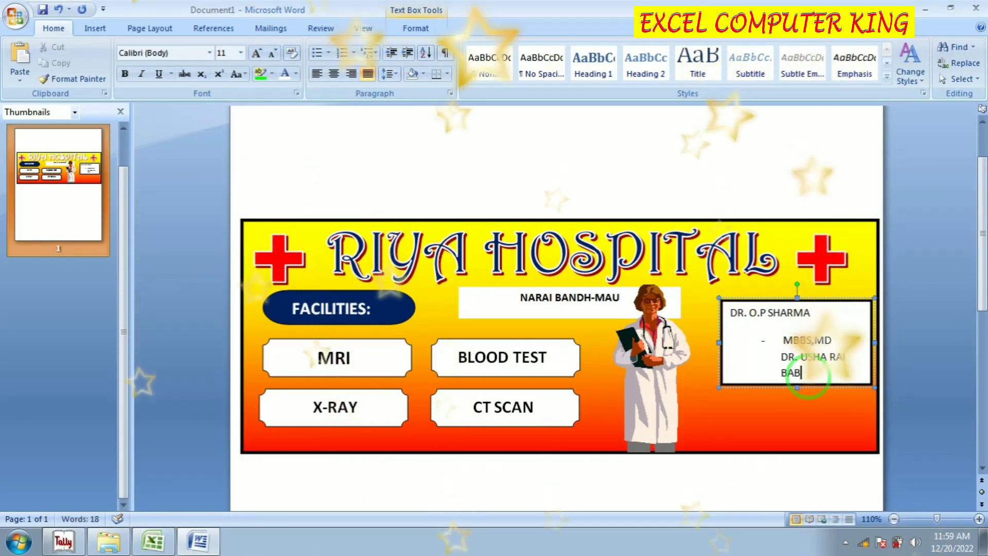
pyautogui.write('Y')
pyautogui.write('E,')
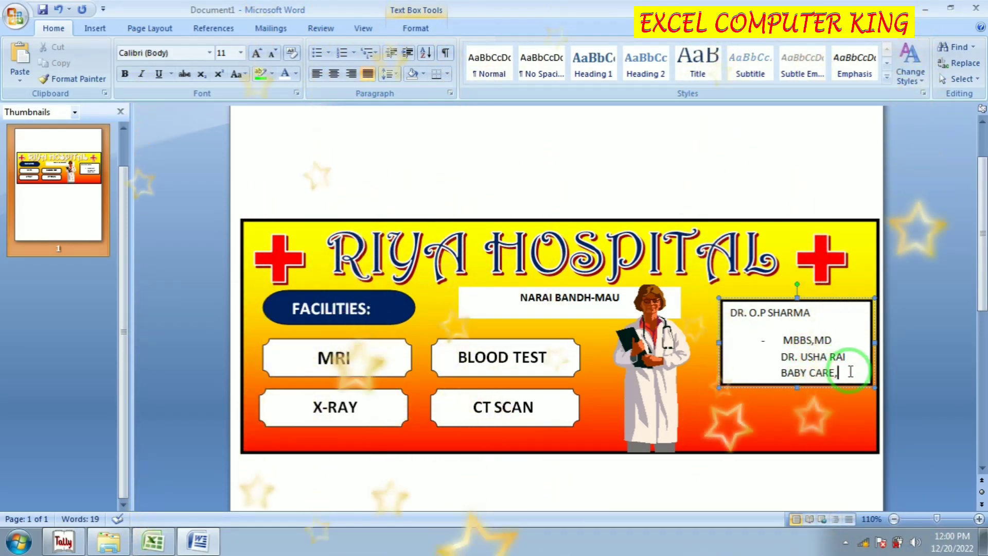
# - Bold all the doctor-box text and shade the second doctor's name line dark blue
pyautogui.moveTo(844, 370); pyautogui.dragTo(722, 329)
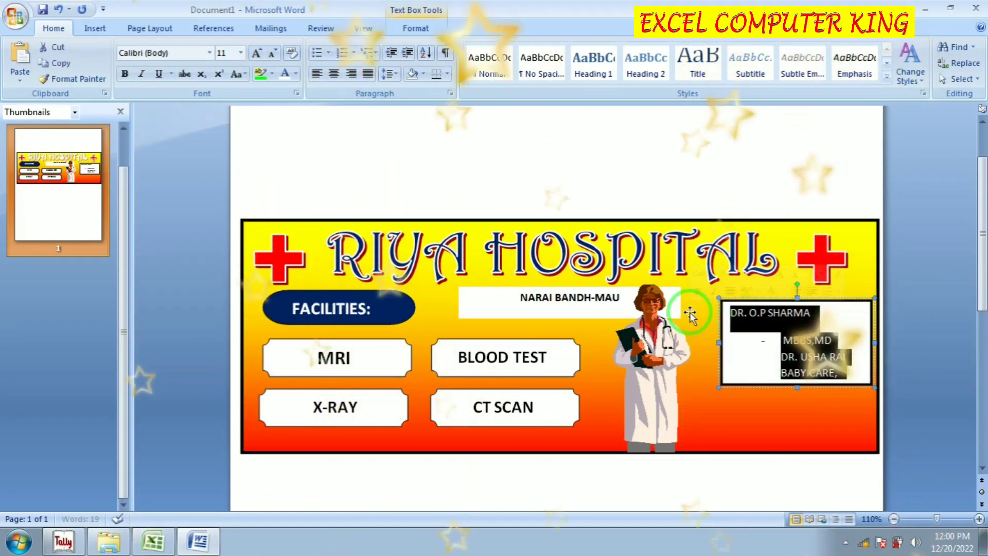
pyautogui.hotkey('ctrl', 'b')
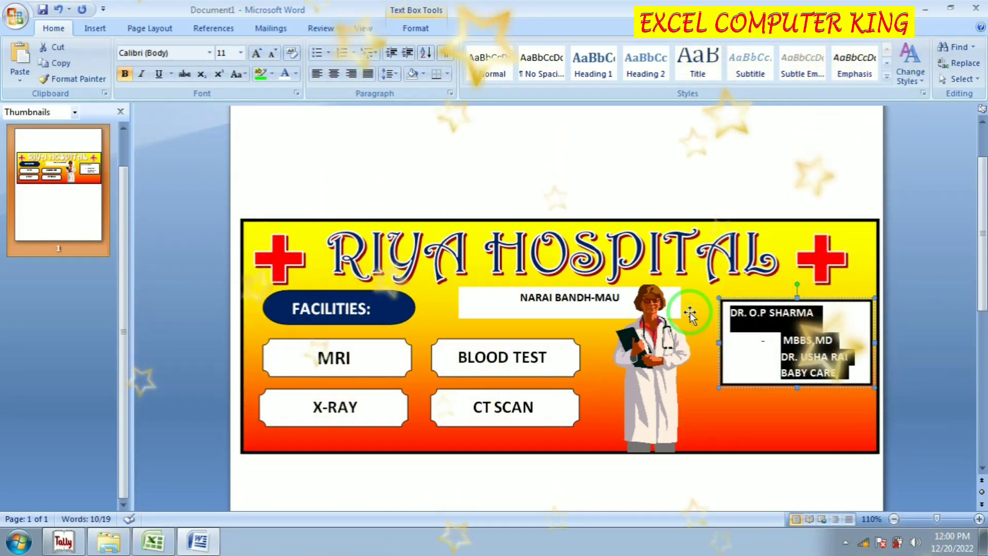
pyautogui.click(740, 361)
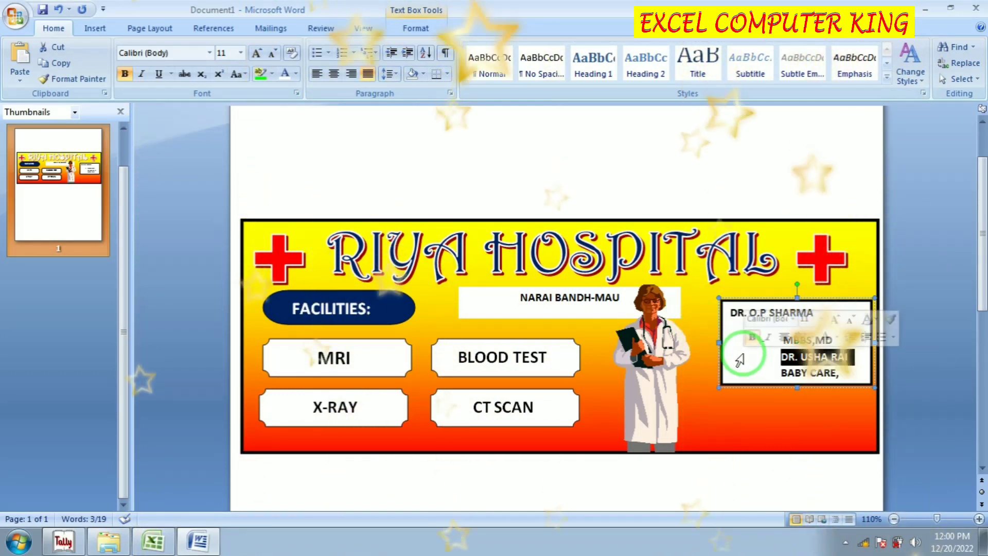
pyautogui.click(423, 73)
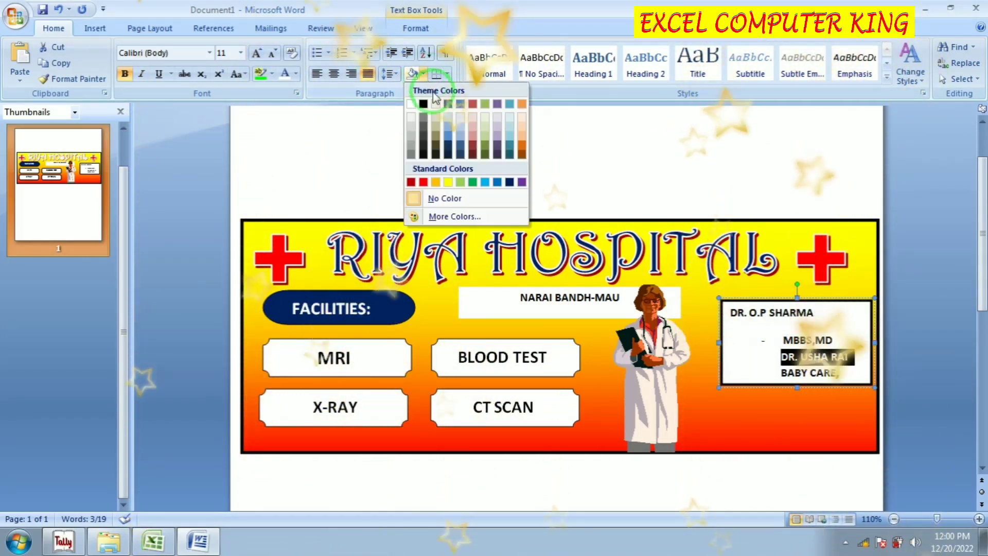
pyautogui.click(509, 182)
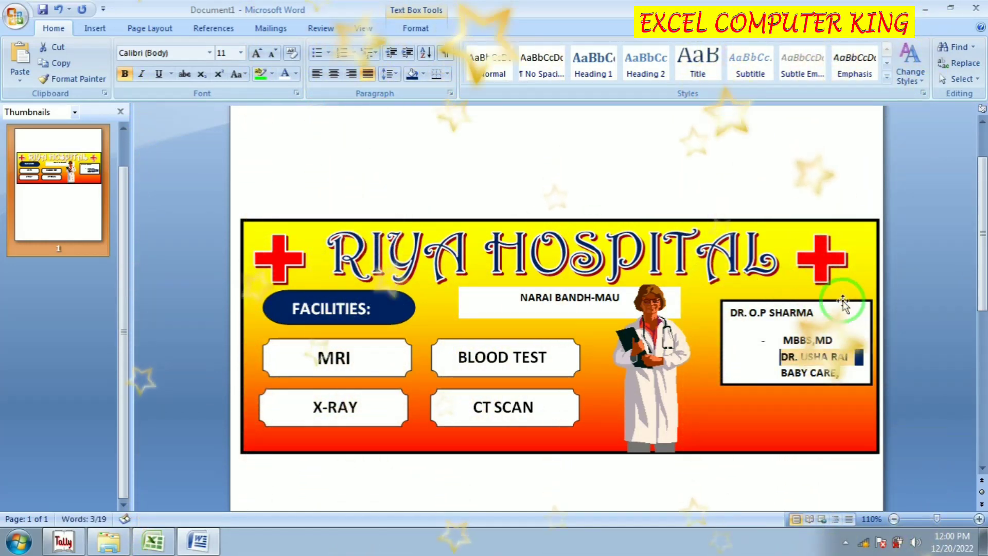
pyautogui.click(790, 312)
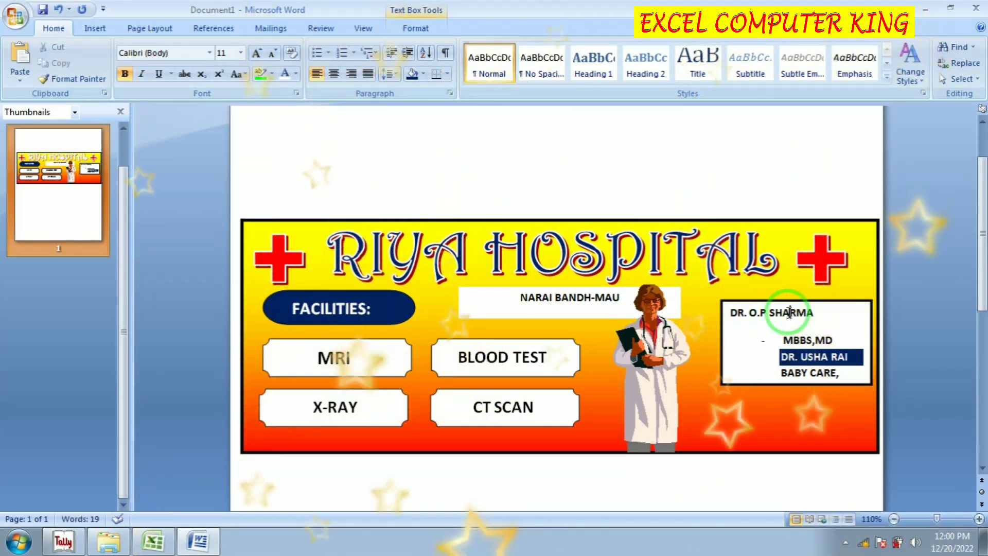
# - Shade the first doctor's name line dark blue as well
pyautogui.click(423, 73)
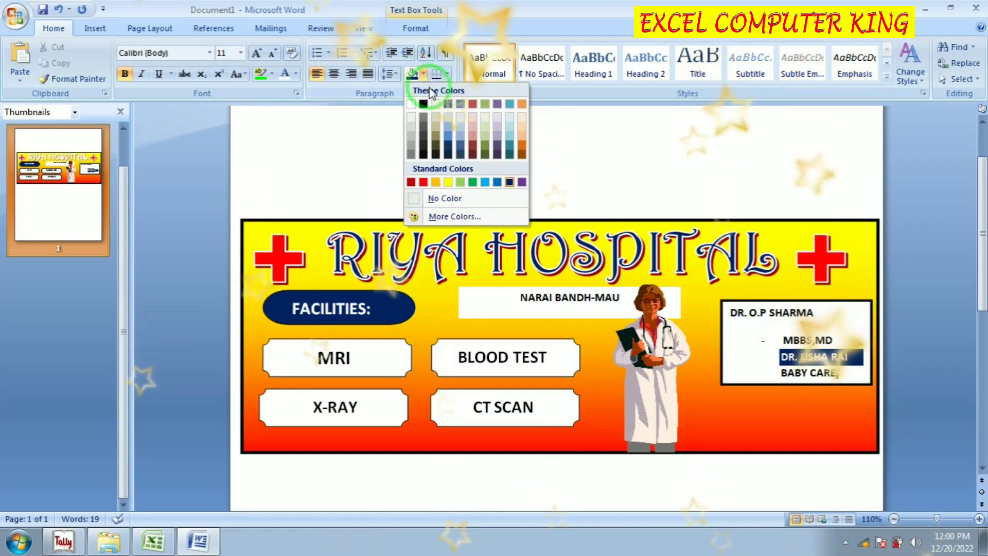
pyautogui.moveTo(823, 312); pyautogui.dragTo(727, 311)
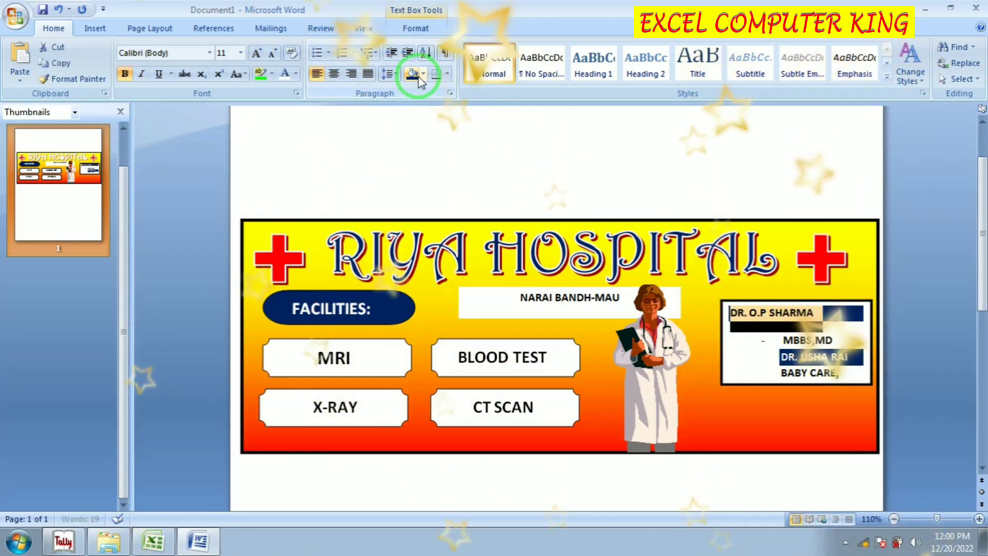
pyautogui.click(731, 450)
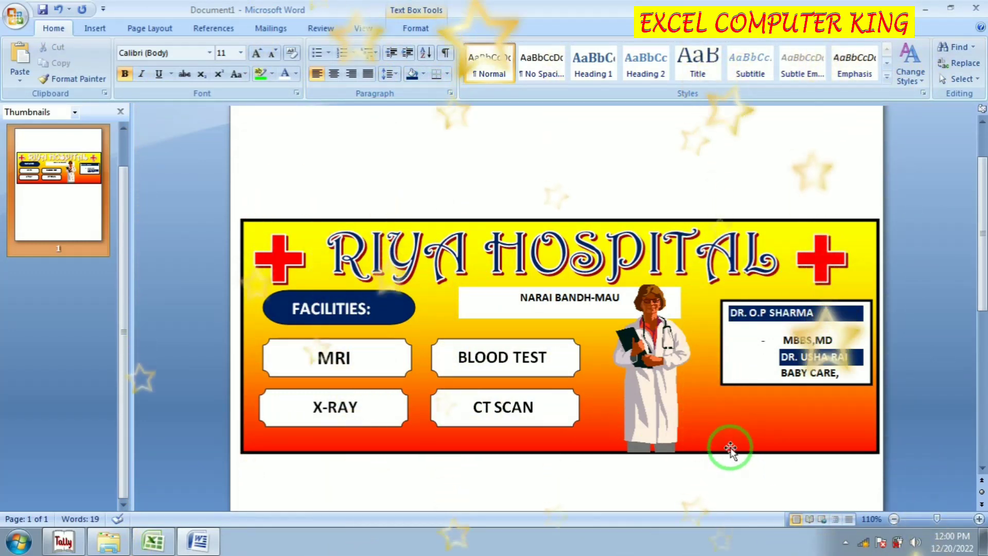
# - Enlarge the doctor-details box downward and leftward toward the doctor picture
pyautogui.click(706, 498)
pyautogui.scroll(-3, 744, 496)
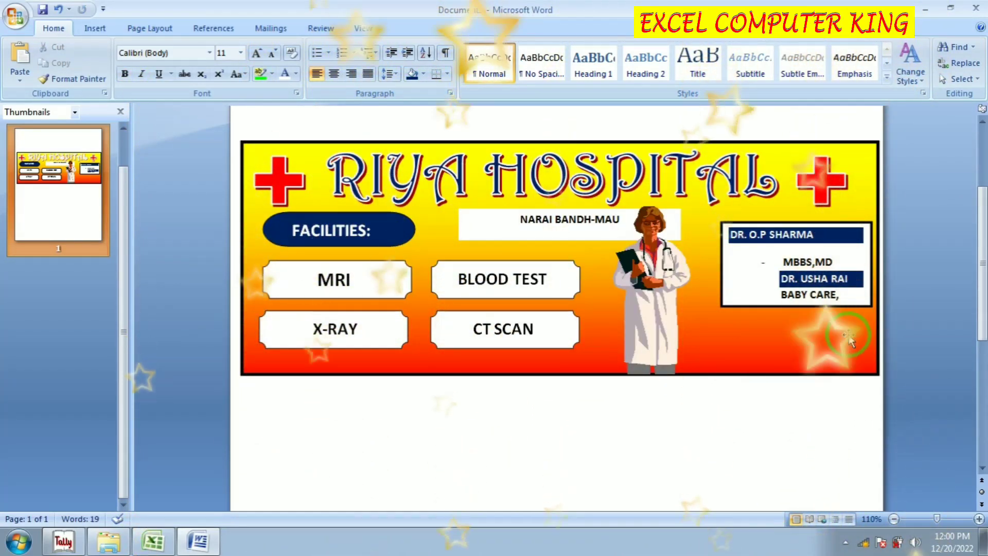
pyautogui.scroll(1, 779, 404)
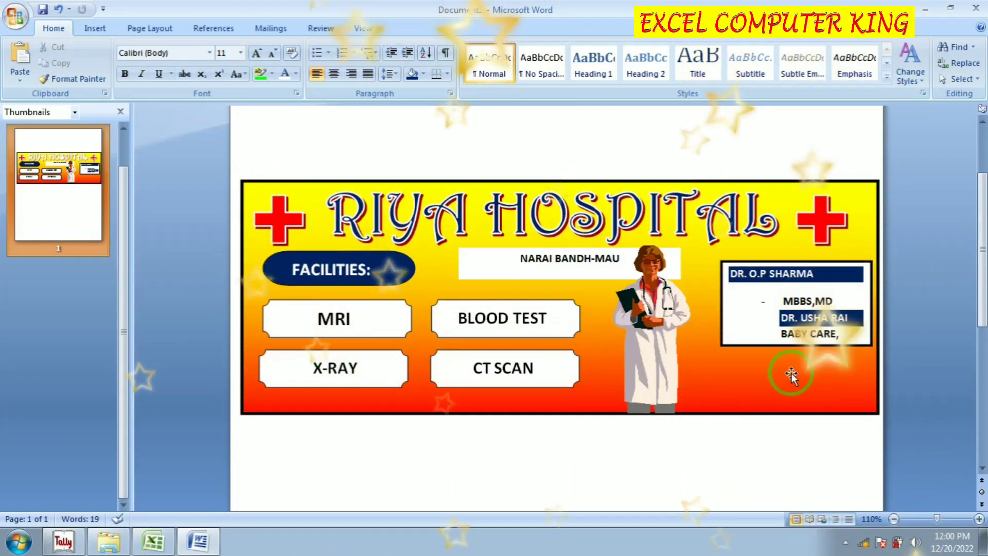
pyautogui.click(761, 345)
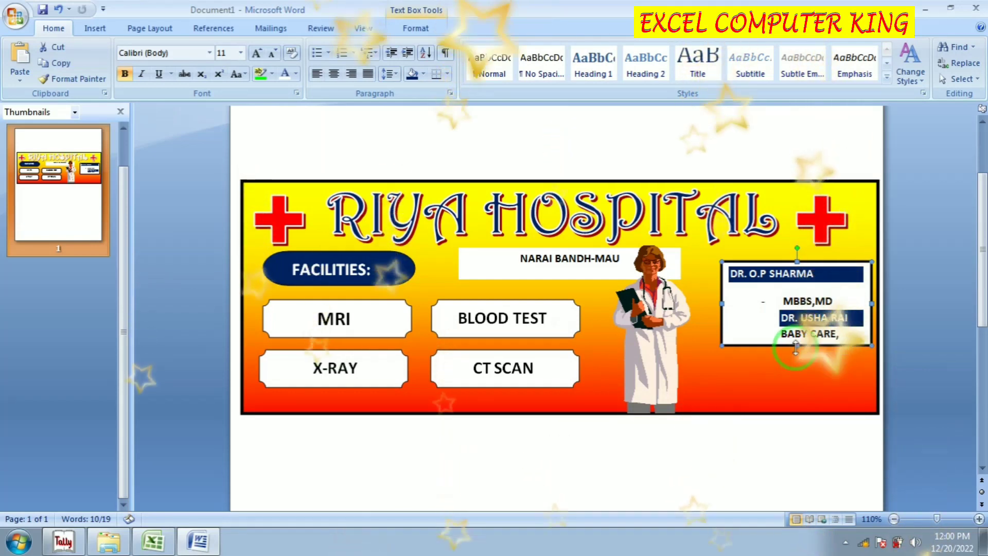
pyautogui.moveTo(796, 347); pyautogui.dragTo(798, 399)
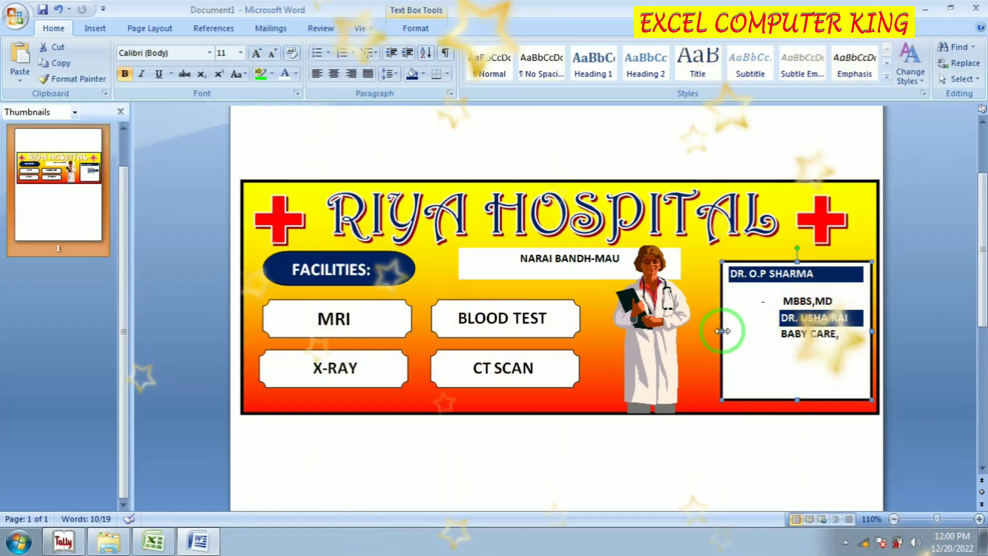
pyautogui.moveTo(723, 331); pyautogui.dragTo(699, 332)
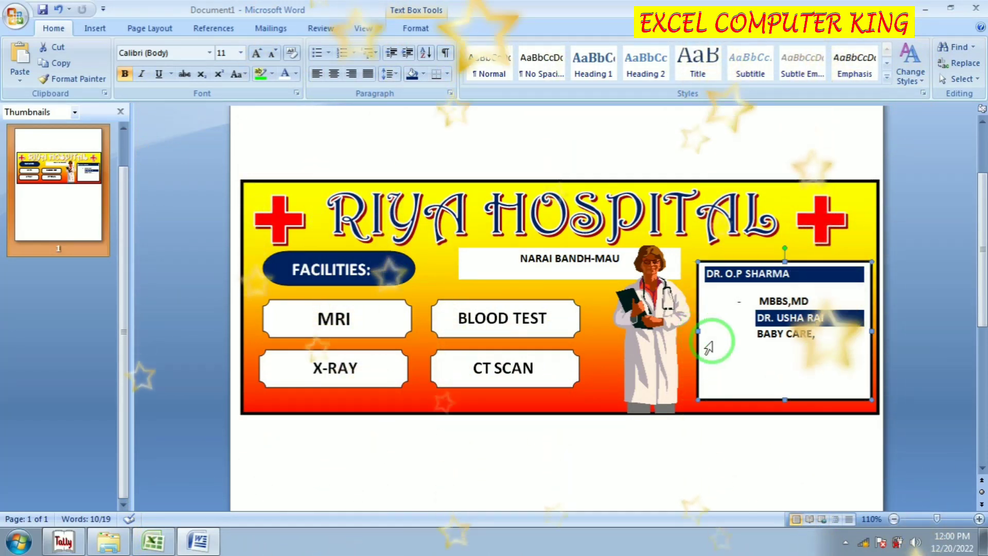
# - Add a Mob line with the mobile number beneath BABY CARE
pyautogui.click(829, 341)
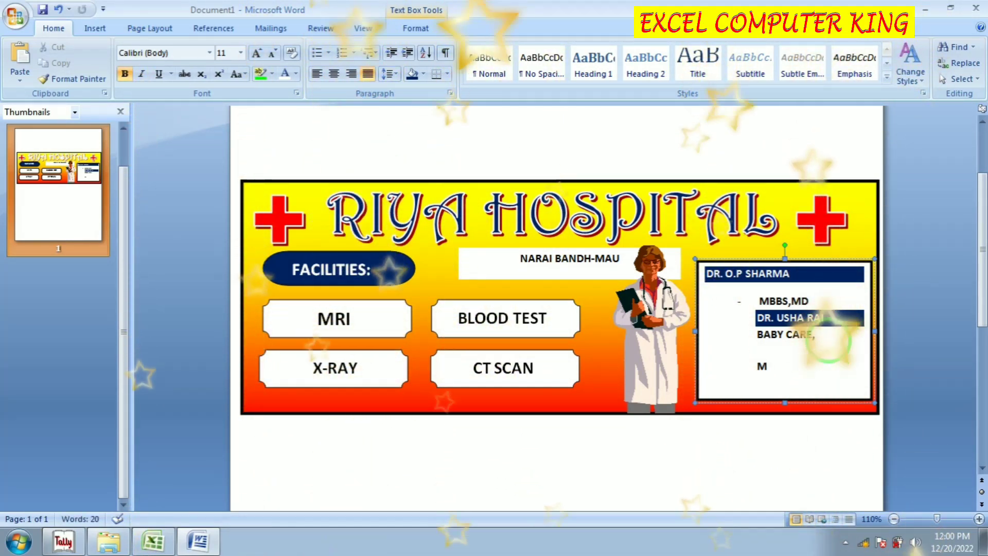
pyautogui.write('ob_ -1')
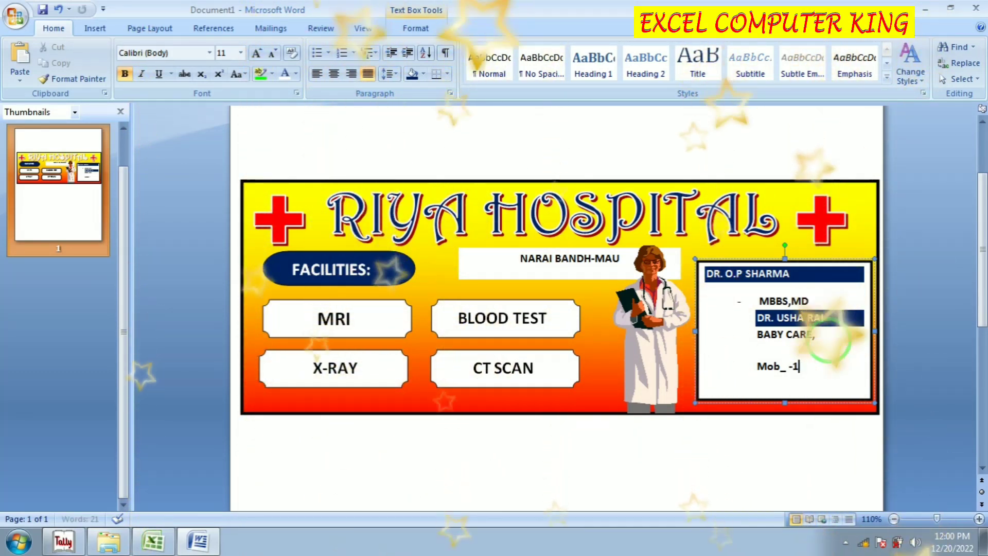
pyautogui.write('23')
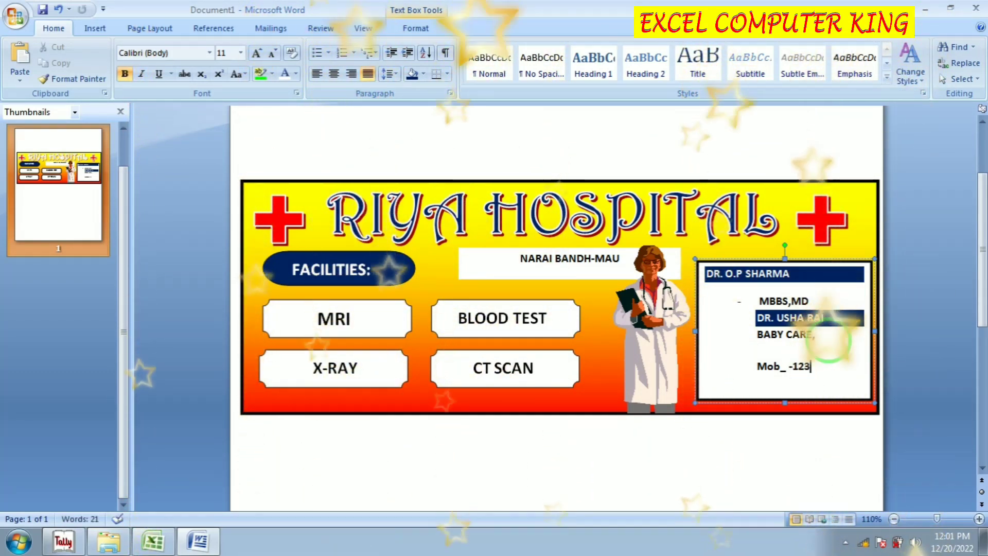
pyautogui.write('........')
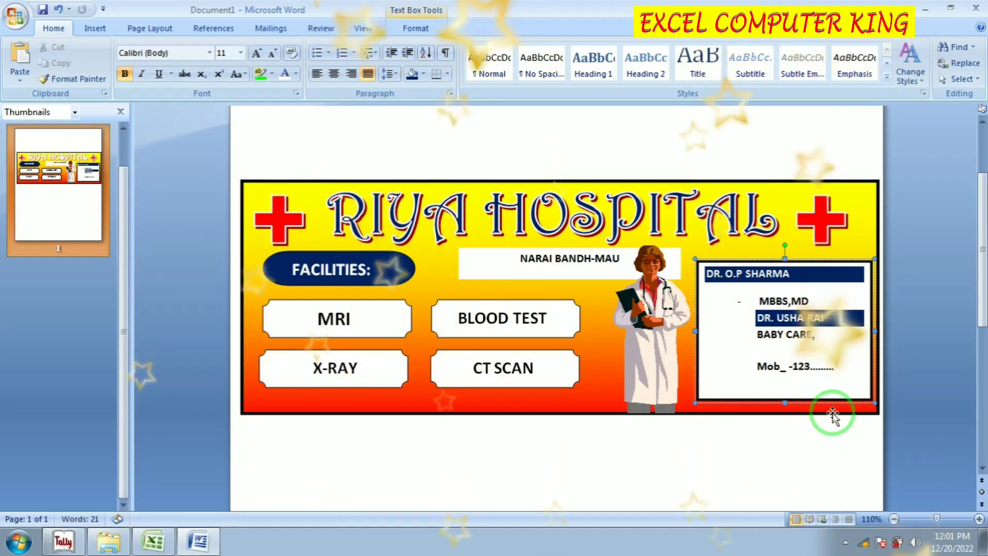
# - Capture the whole RIYA HOSPITAL banner as a snip with Snipping Tool
pyautogui.click(765, 478)
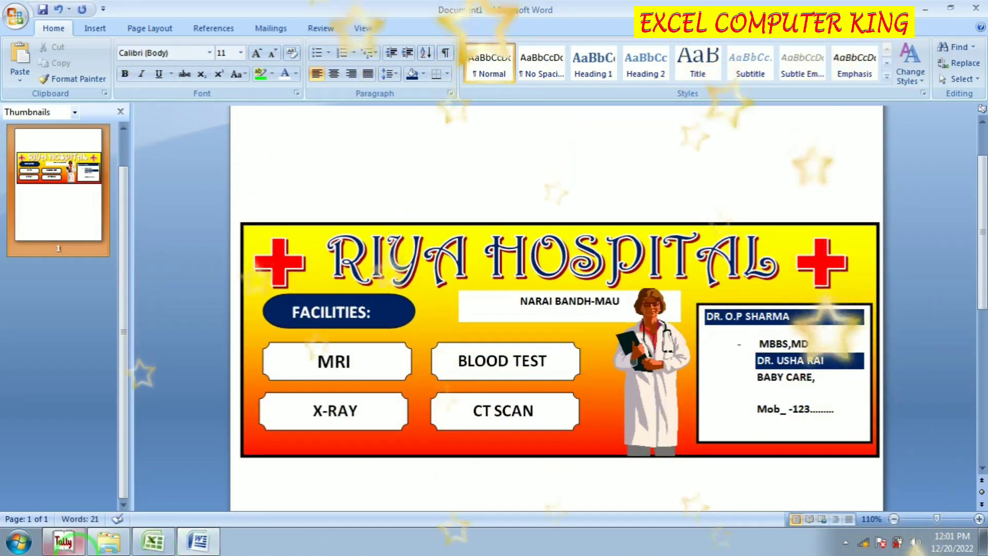
pyautogui.click(18, 541)
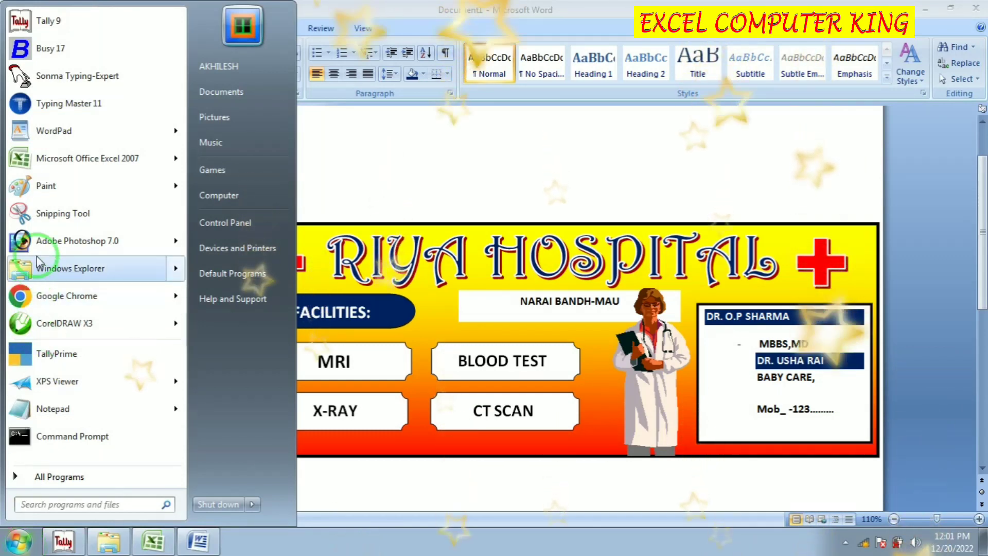
pyautogui.click(46, 213)
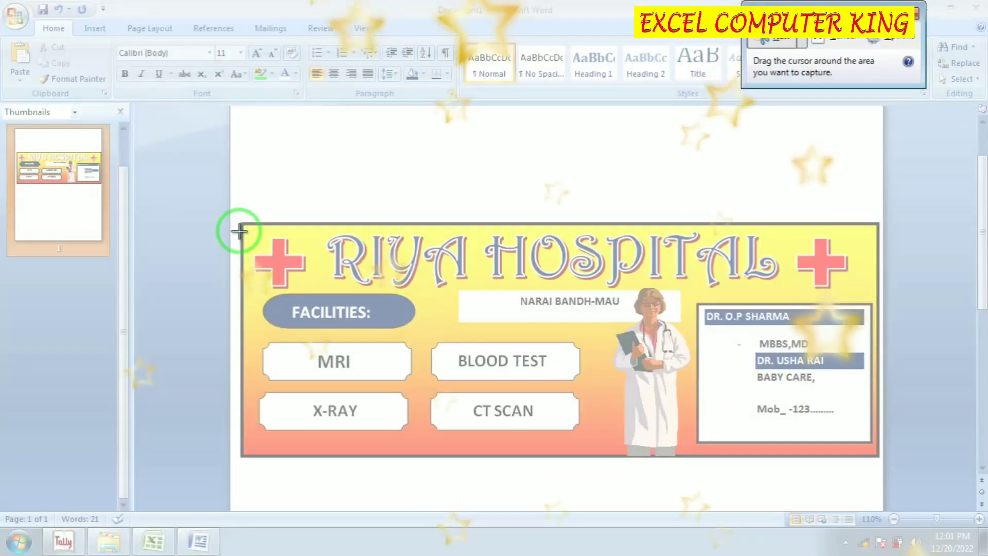
pyautogui.moveTo(236, 214)
pyautogui.mouseDown()
pyautogui.moveTo(880, 474)
pyautogui.moveTo(886, 469)
pyautogui.mouseUp()
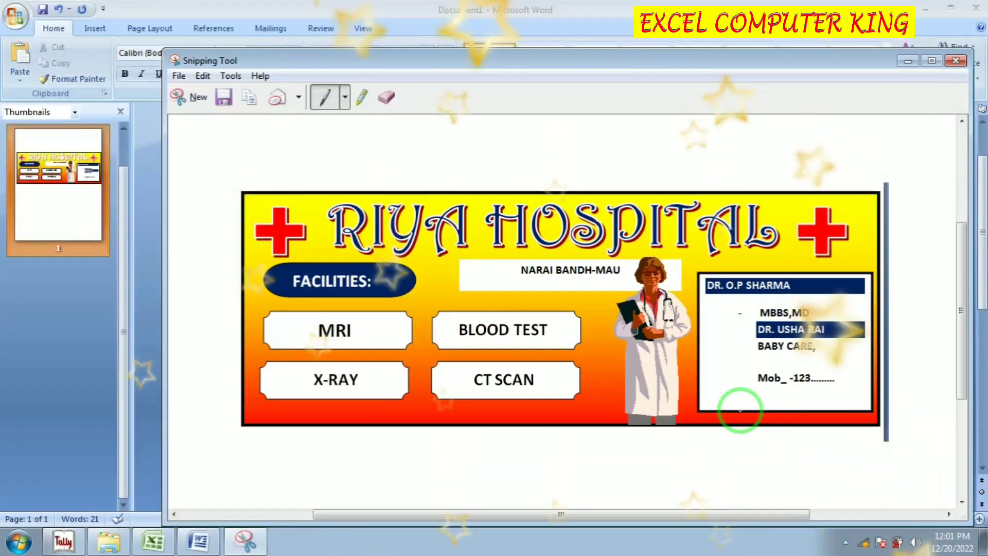
# - Save the banner snip as a JPEG image named RIYA
pyautogui.click(223, 96)
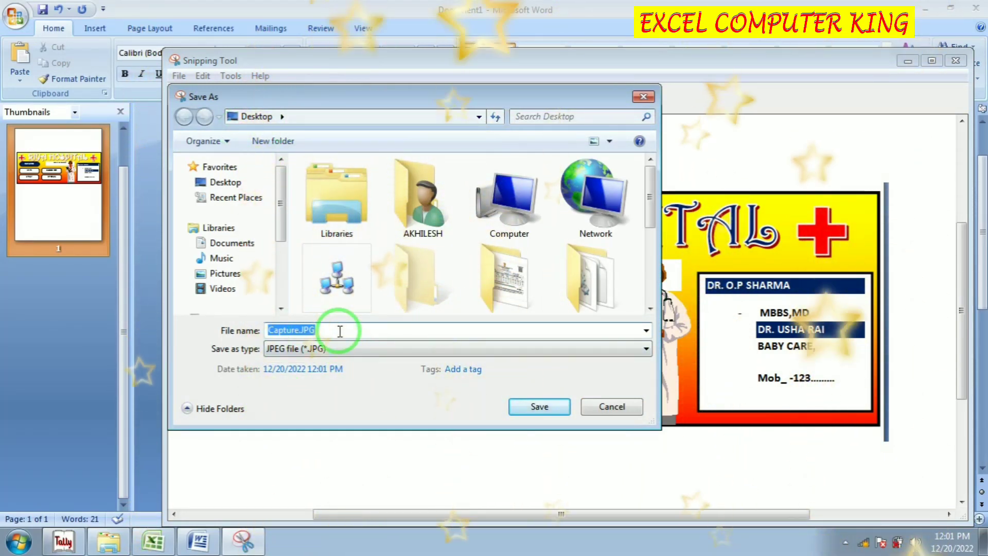
pyautogui.write('RIYA')
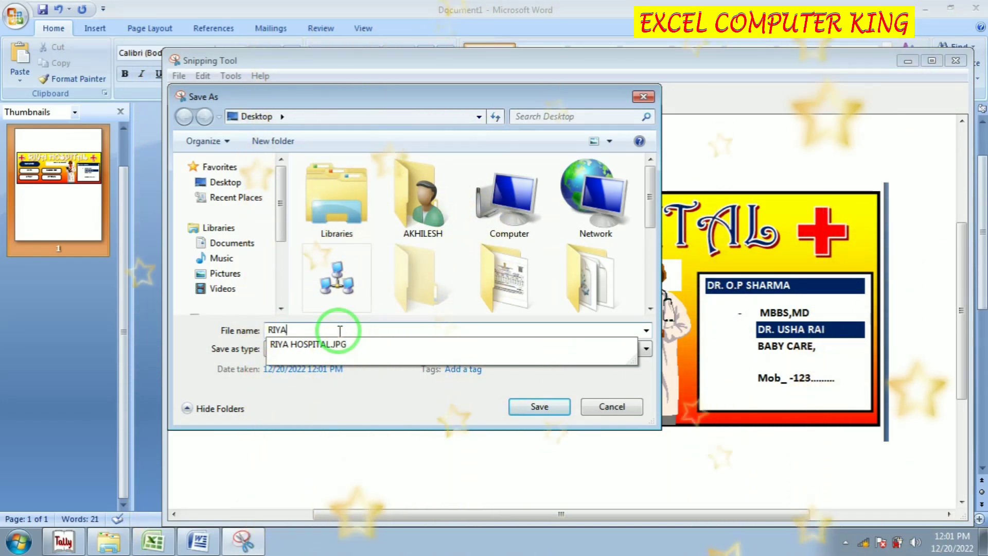
pyautogui.press('Return')
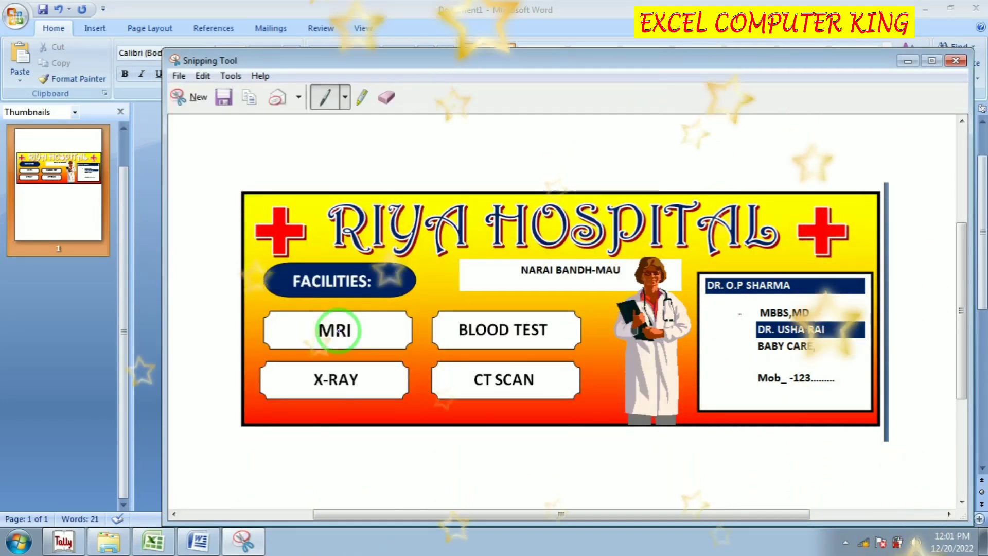
# - Close Snipping Tool, minimize Word, and preview RIYA.JPG from the desktop
pyautogui.click(957, 62)
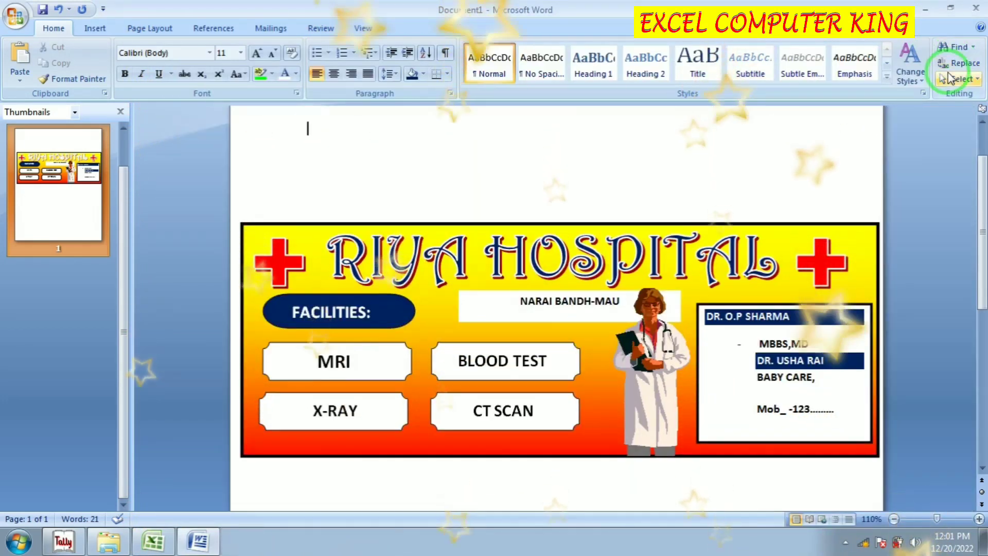
pyautogui.click(925, 9)
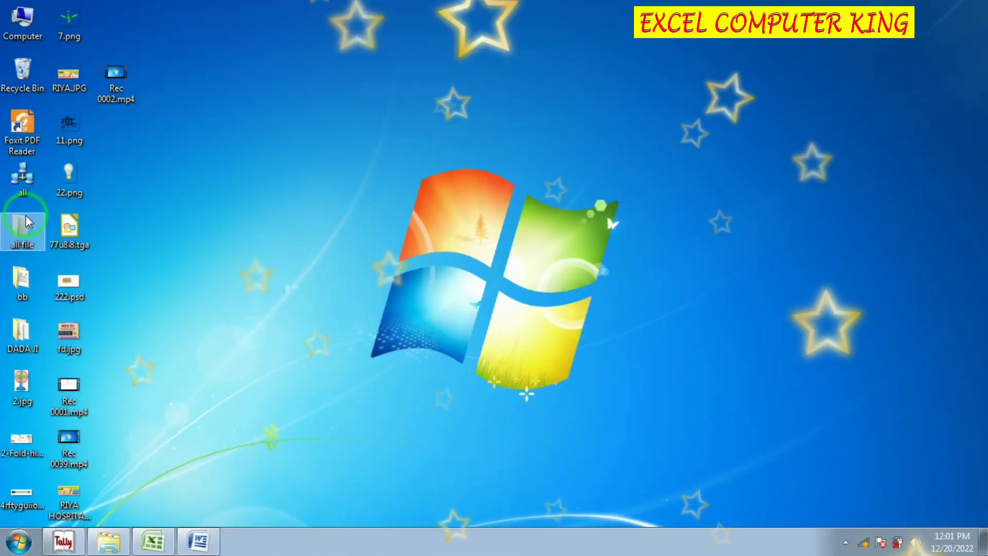
pyautogui.click(73, 73)
pyautogui.rightClick(74, 74)
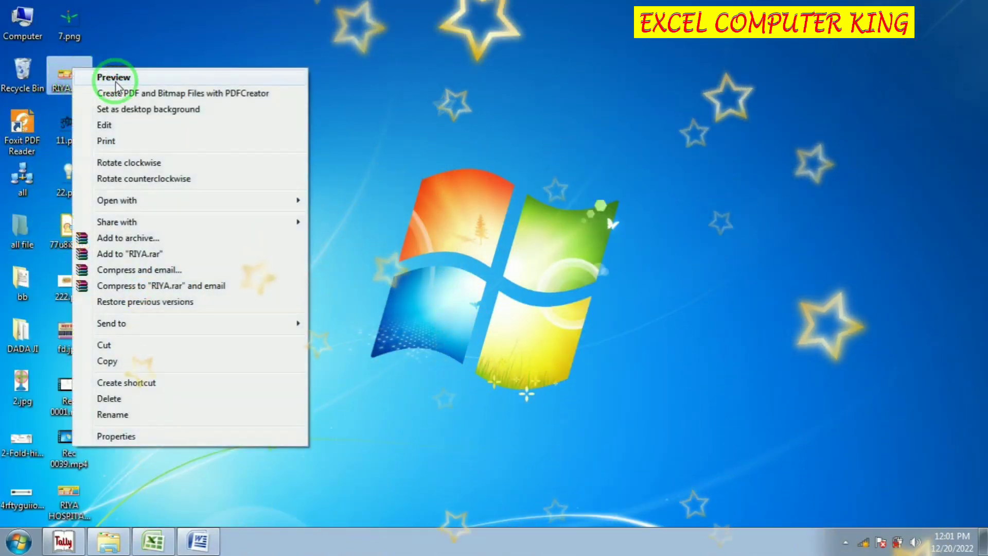
pyautogui.click(103, 79)
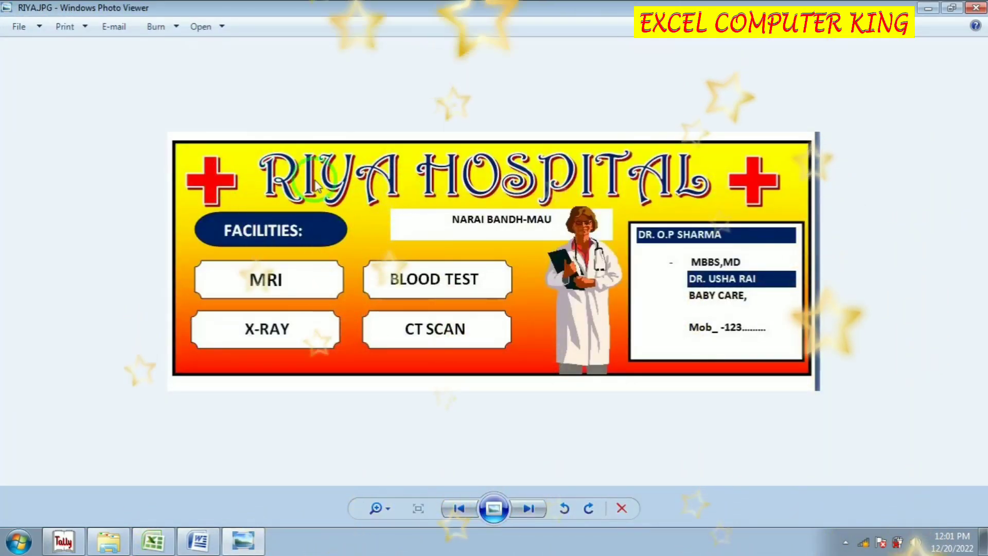